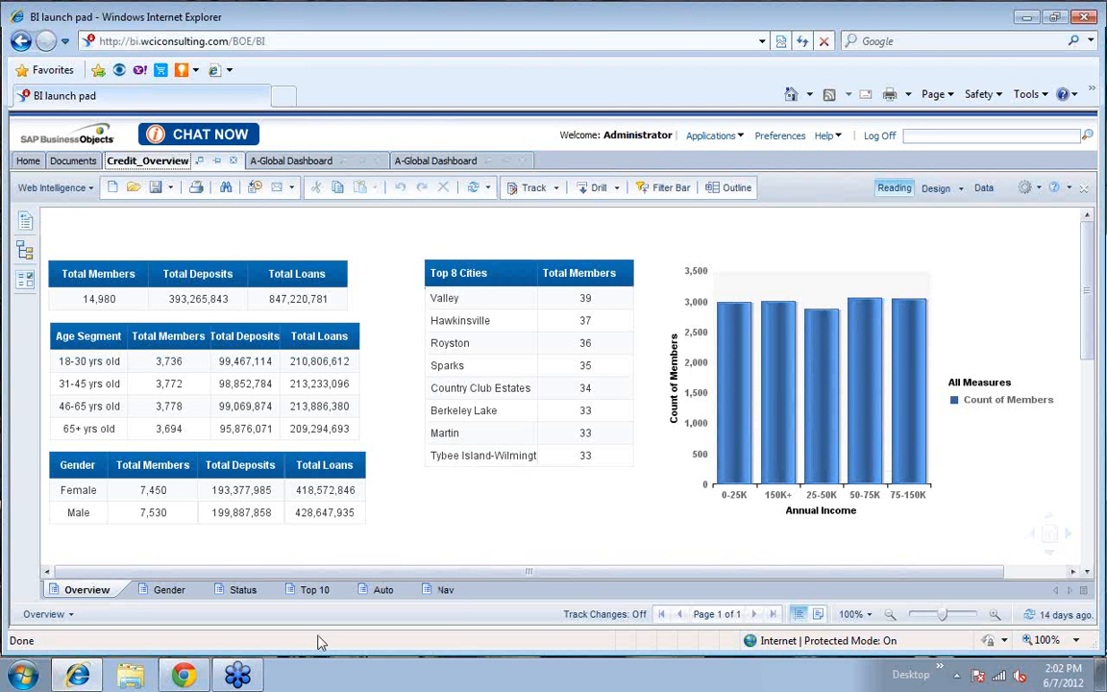
- Switch to the Salesforce page in Chrome and maximize its browser window
left_click(195, 679)
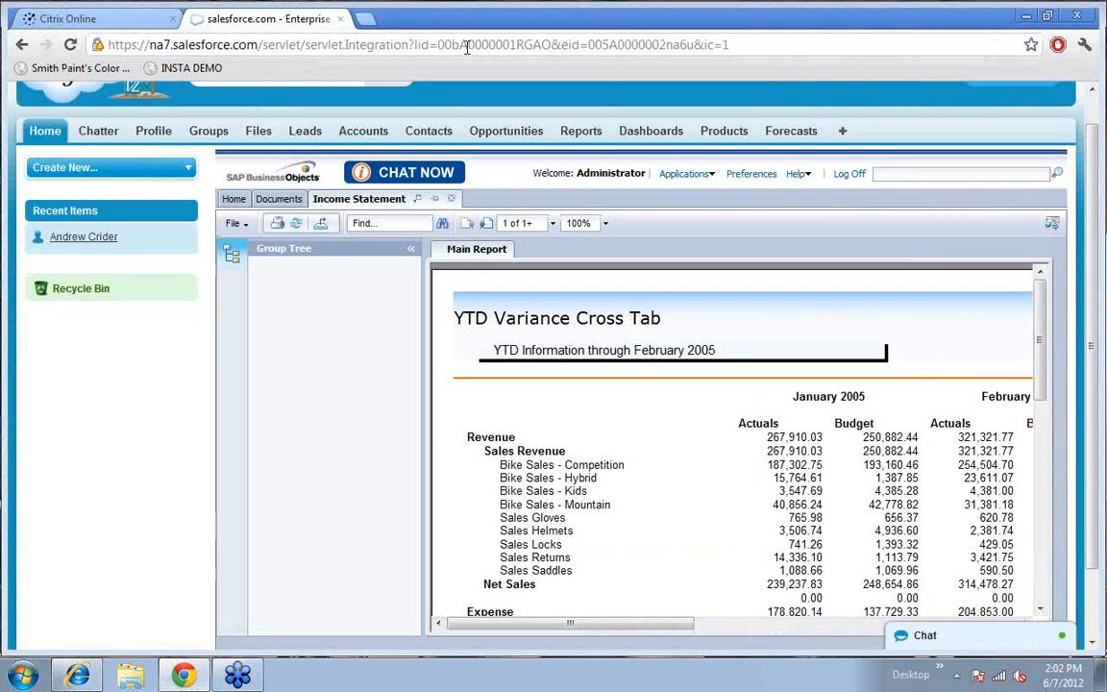
double_click(958, 24)
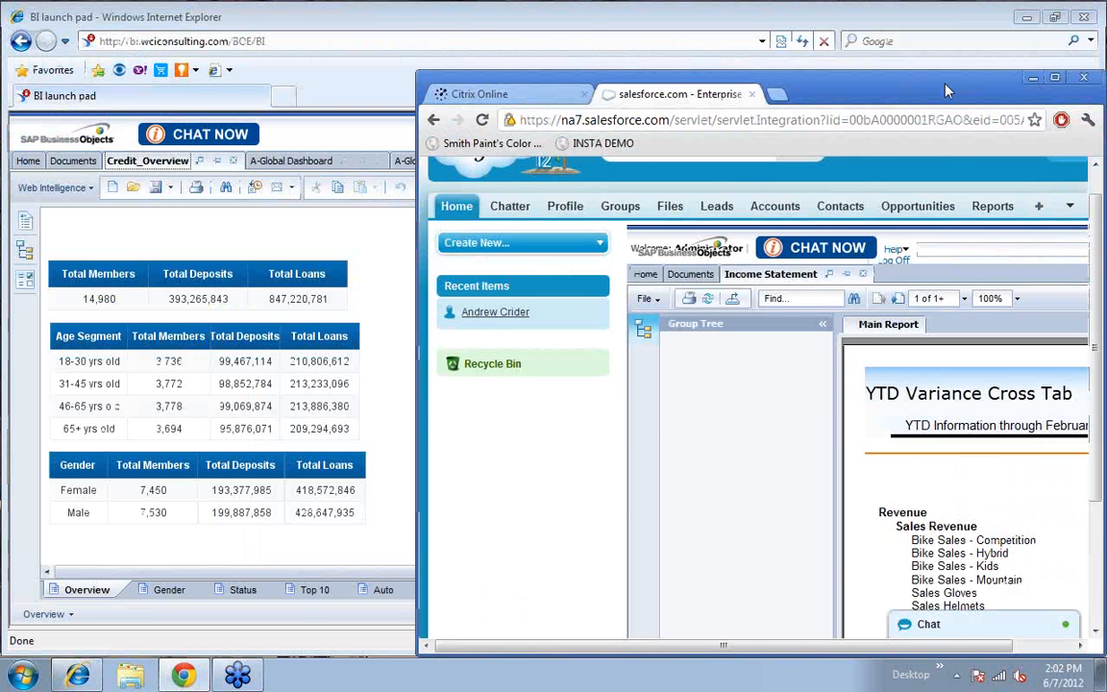
double_click(843, 91)
scroll(844, 92, "up", 1)
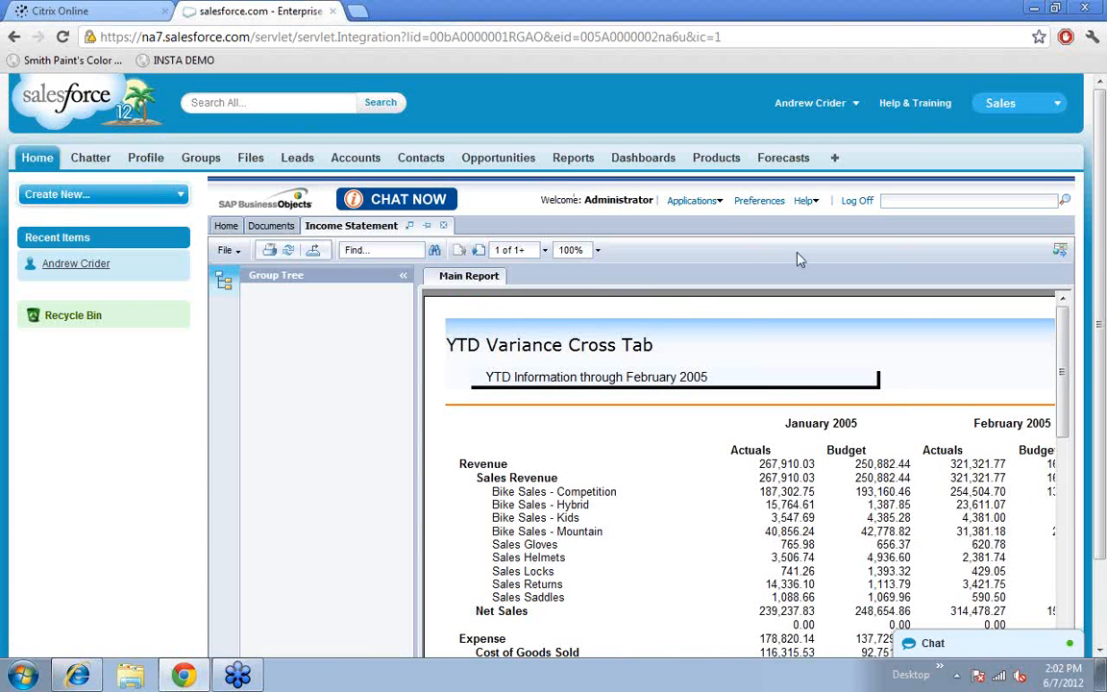
- Open Credit_Overview from the Credit folder in the embedded launch pad, allow Java to run once, and collapse the document summary
left_click(281, 231)
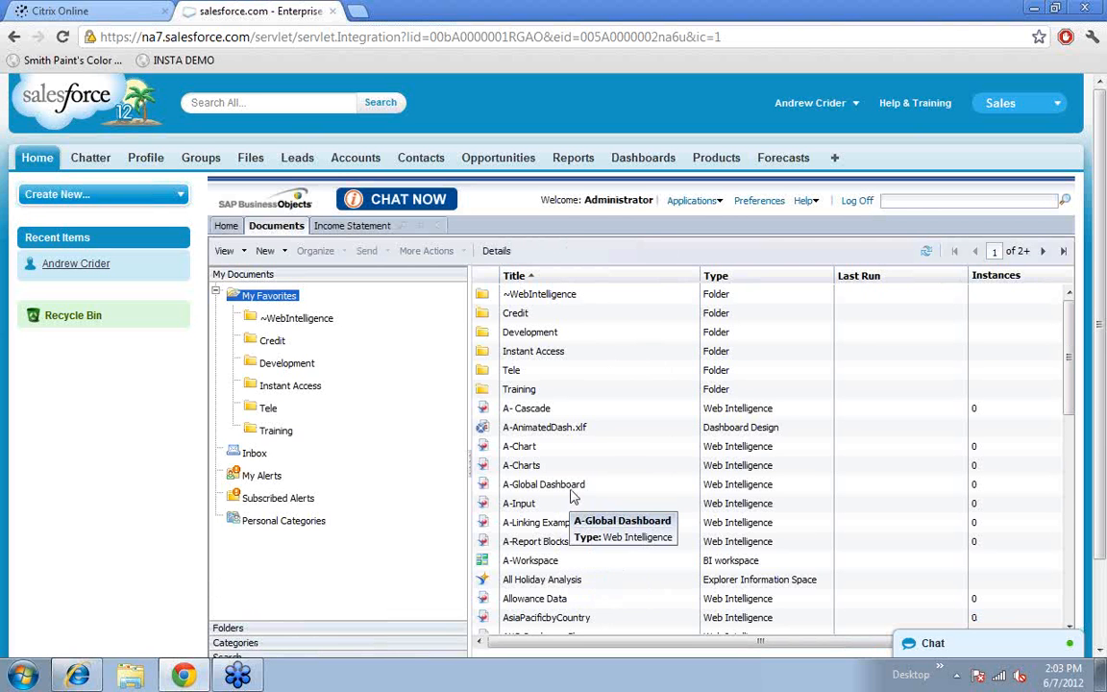
left_click(270, 340)
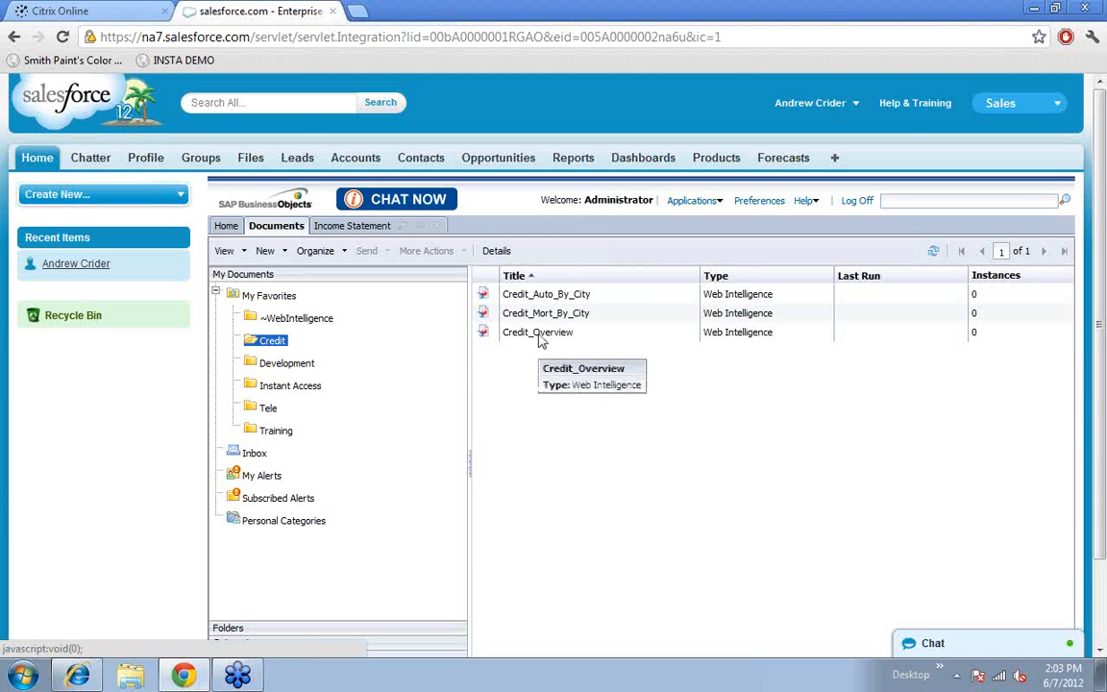
left_click(538, 334)
double_click(540, 337)
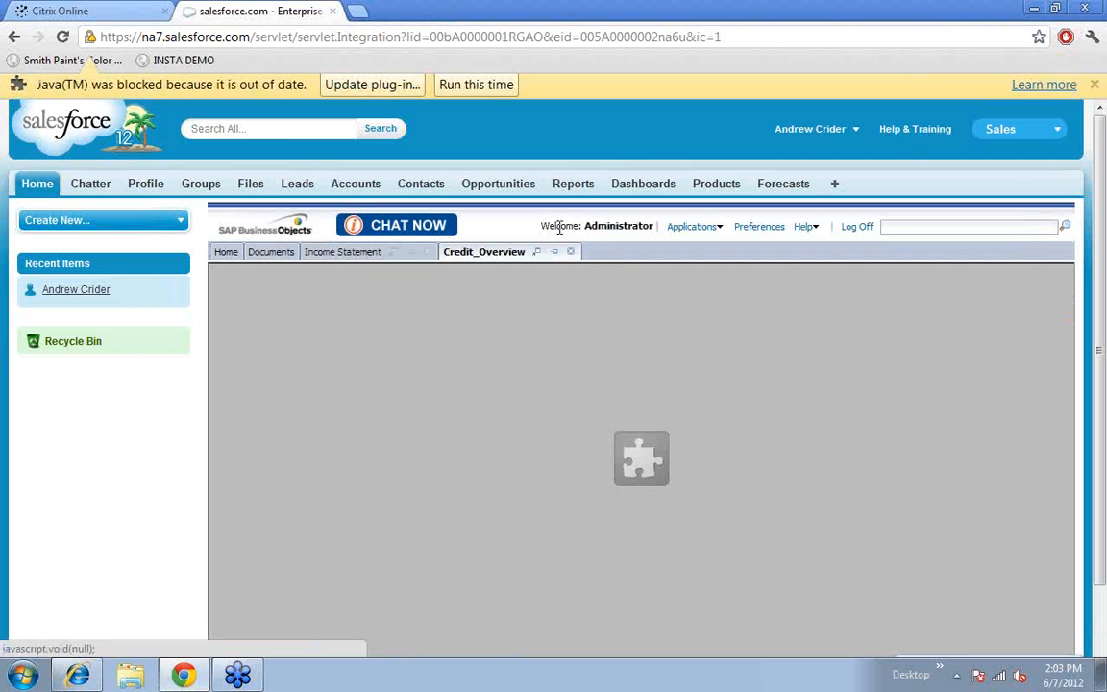
left_click(481, 90)
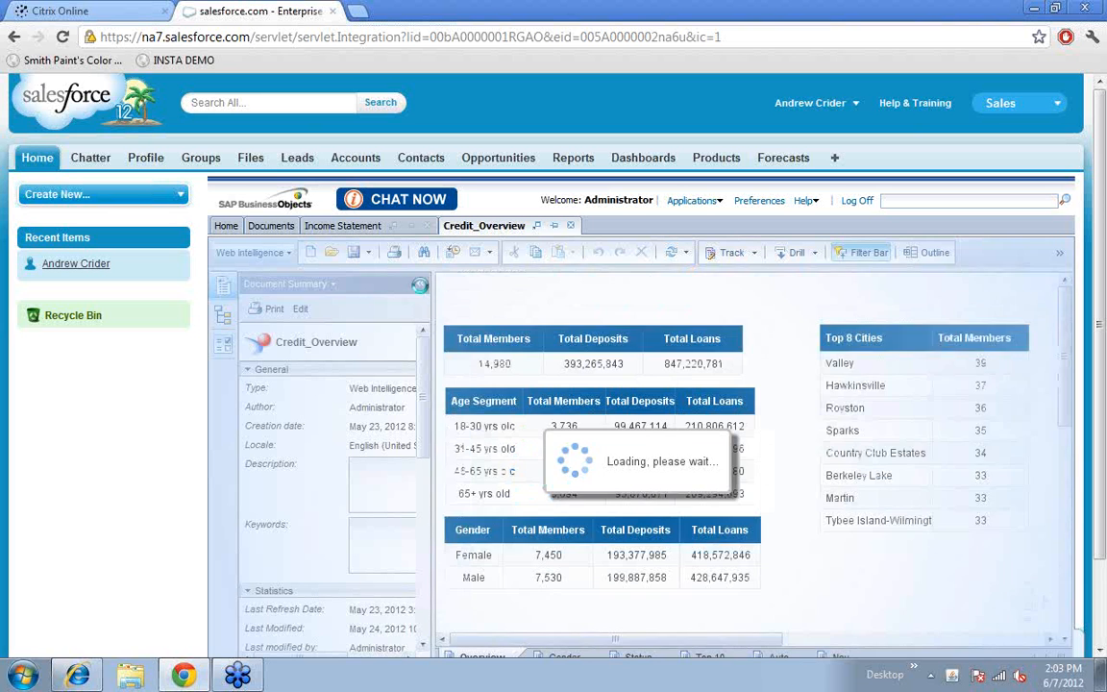
left_click(420, 287)
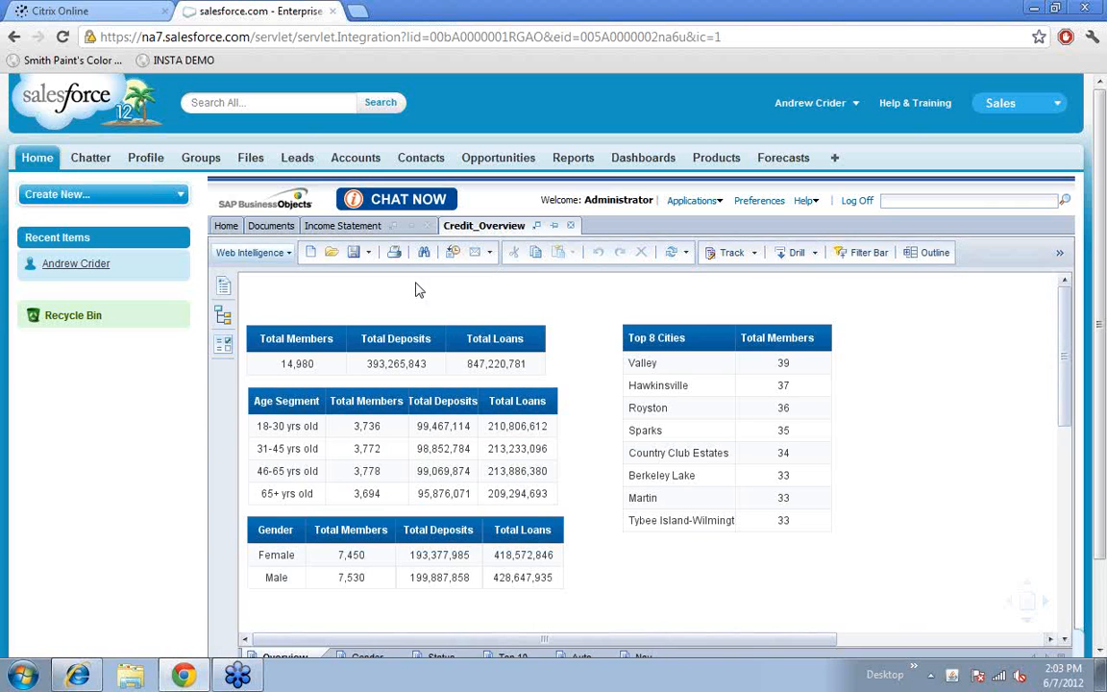
- Return to the Salesforce home page and open the BI Launchpad from its Reports links
left_click(37, 157)
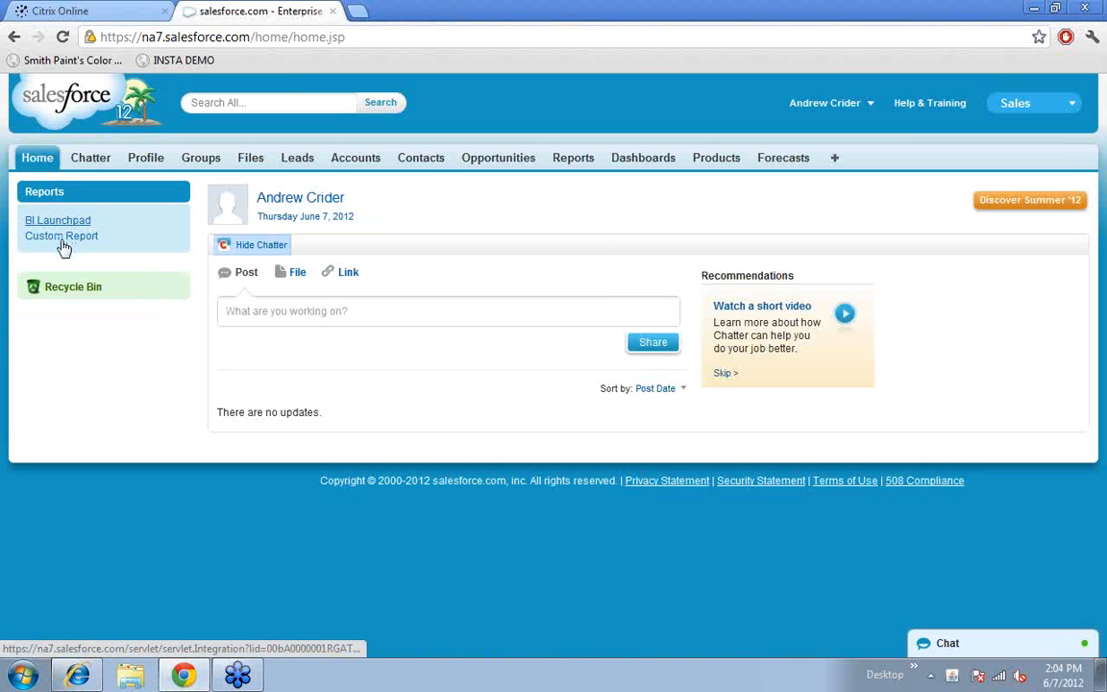
left_click(63, 238)
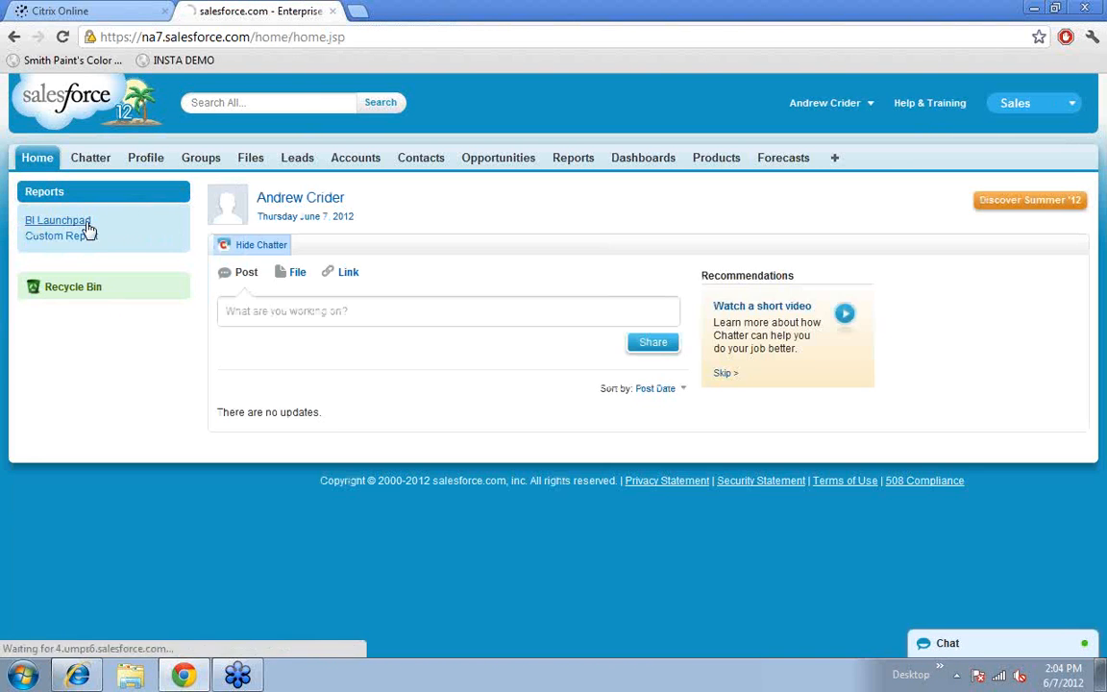
left_click(85, 221)
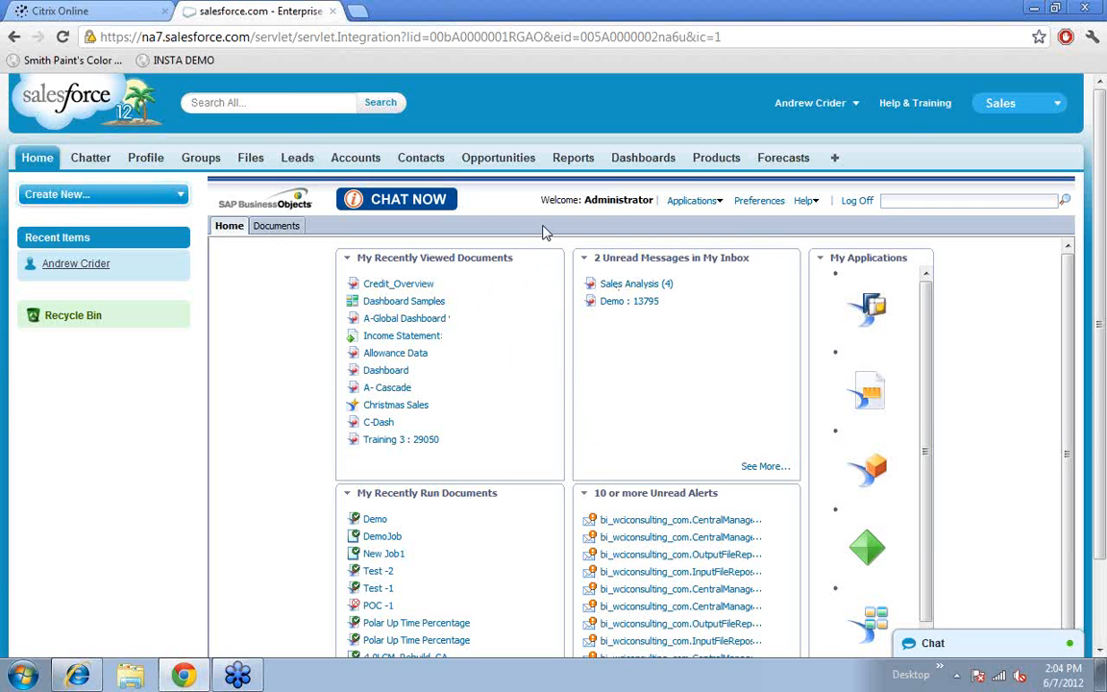
- Open Dashboard Samples from the recently viewed documents and examine the Sales Map dashboard embedded in Salesforce
mouse_move(81, 679)
left_click(420, 303)
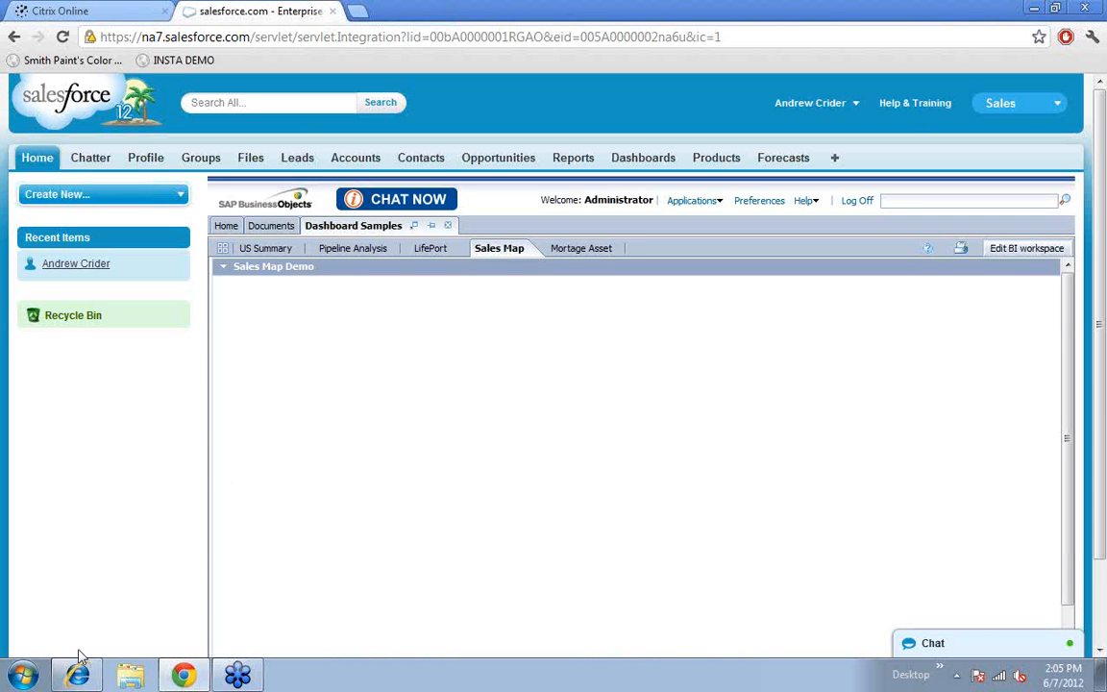
left_click(74, 681)
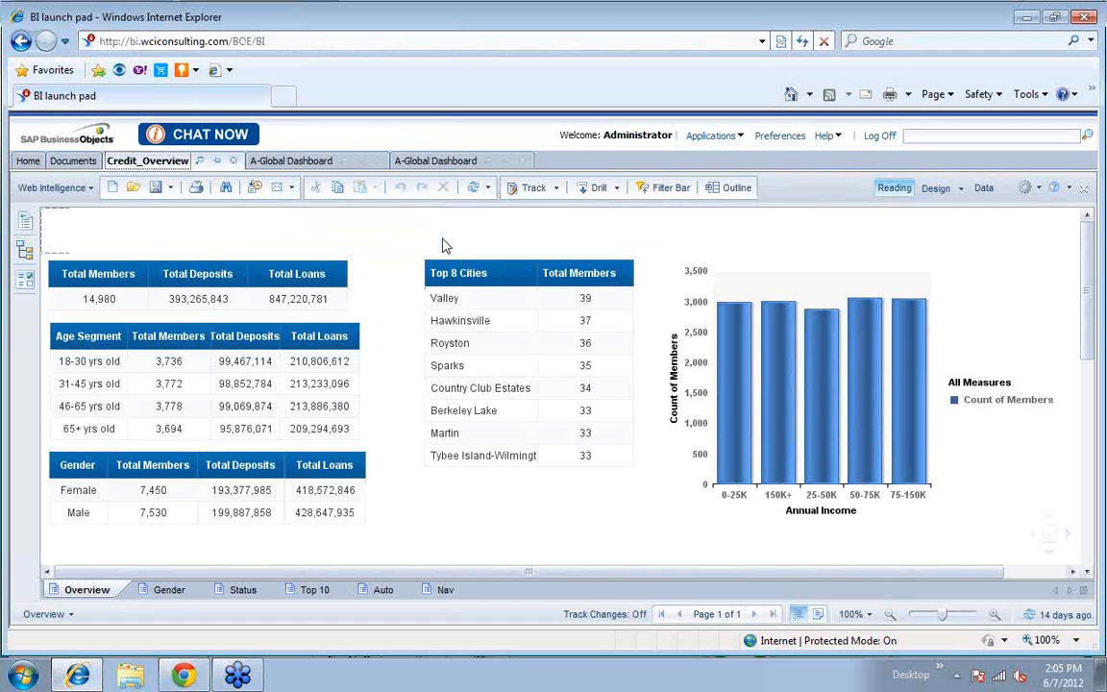
left_click(189, 675)
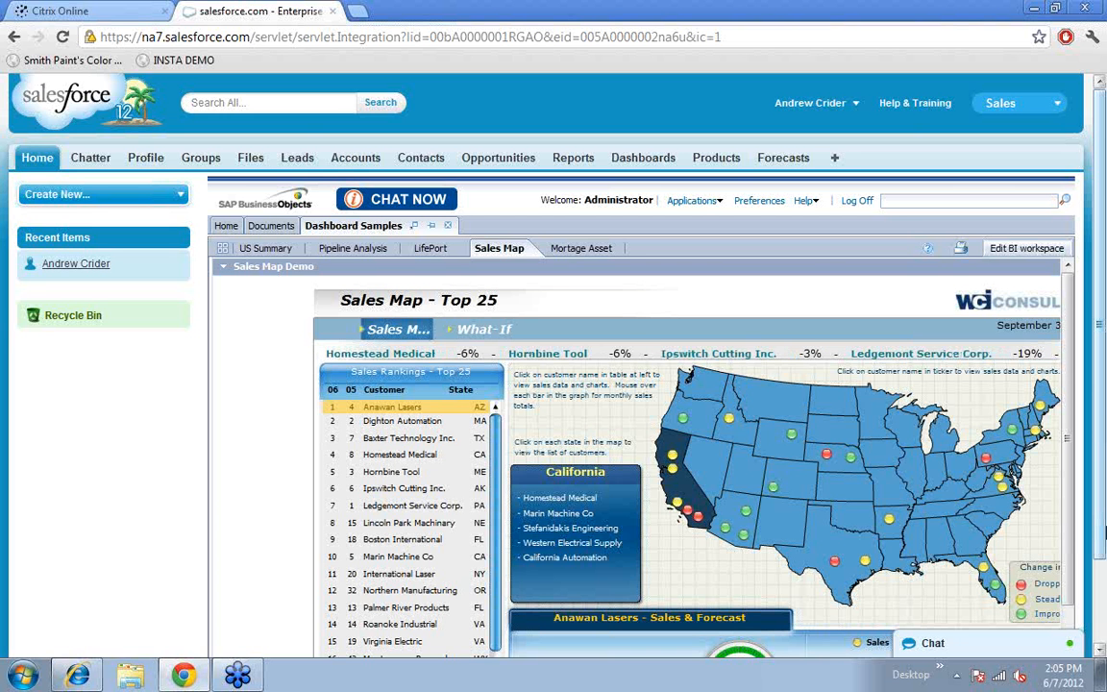
left_click_drag(1104, 535, 1104, 584)
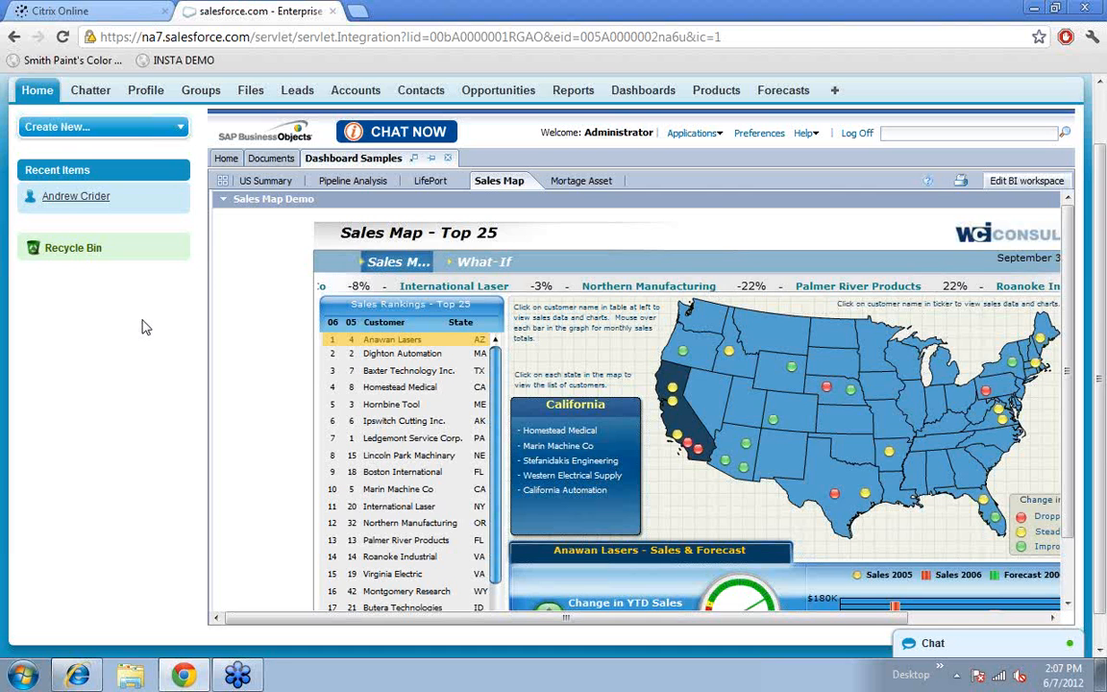
scroll(142, 328, "up", 2)
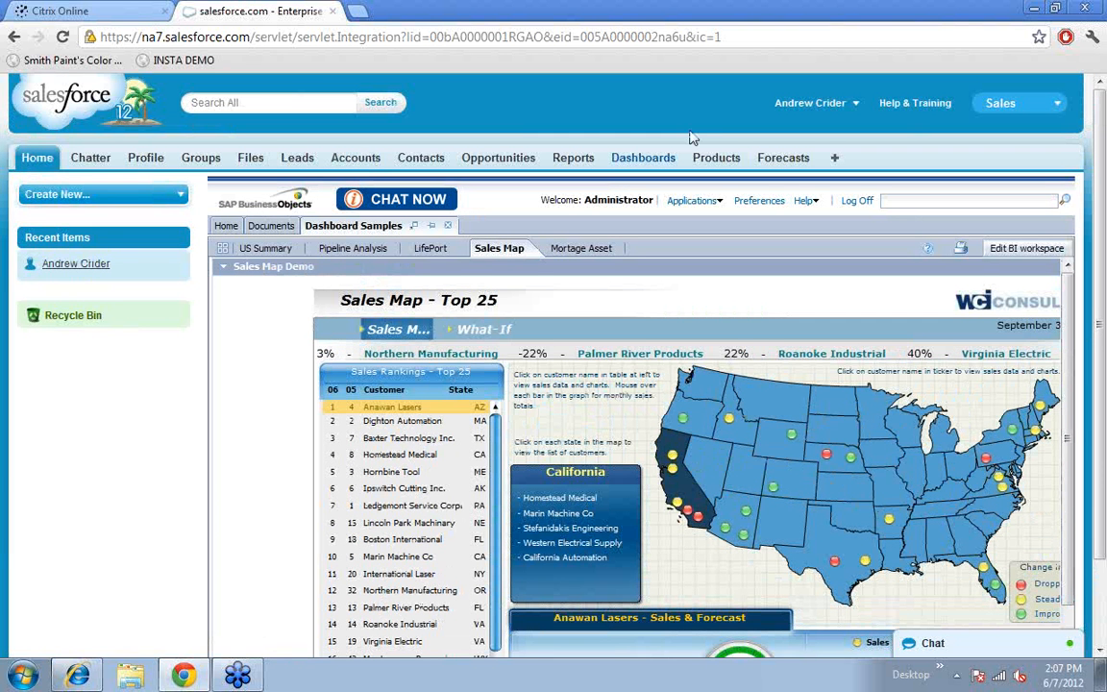
- Look at the Salesforce Reports page, then return home and reopen the BI Launchpad
left_click(588, 160)
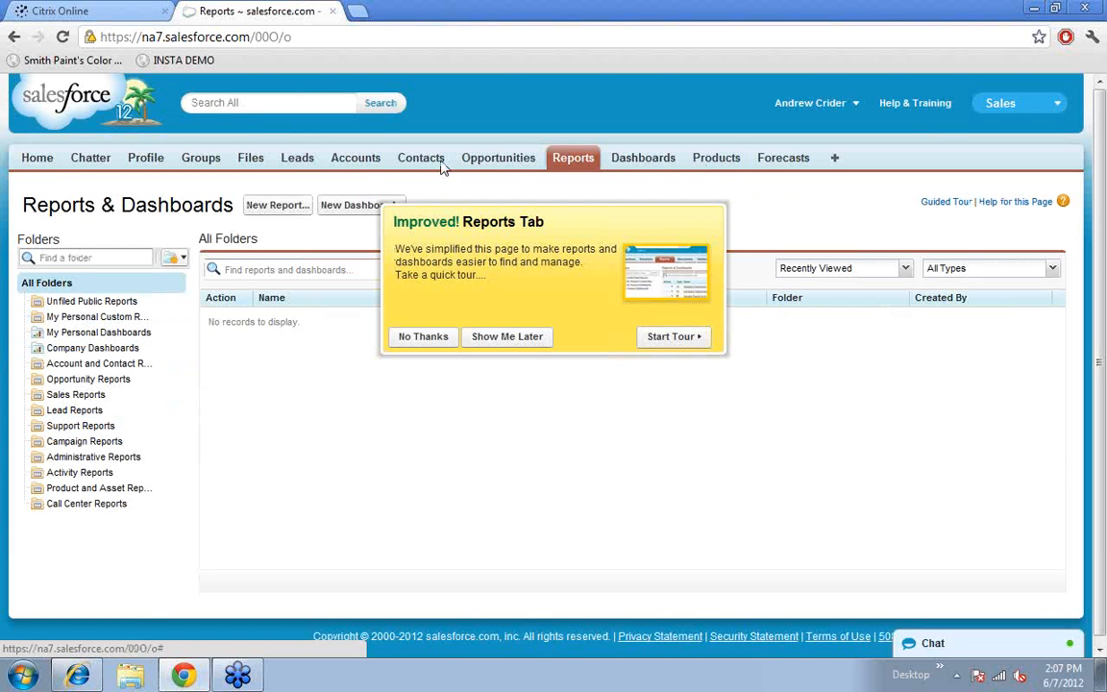
left_click(37, 160)
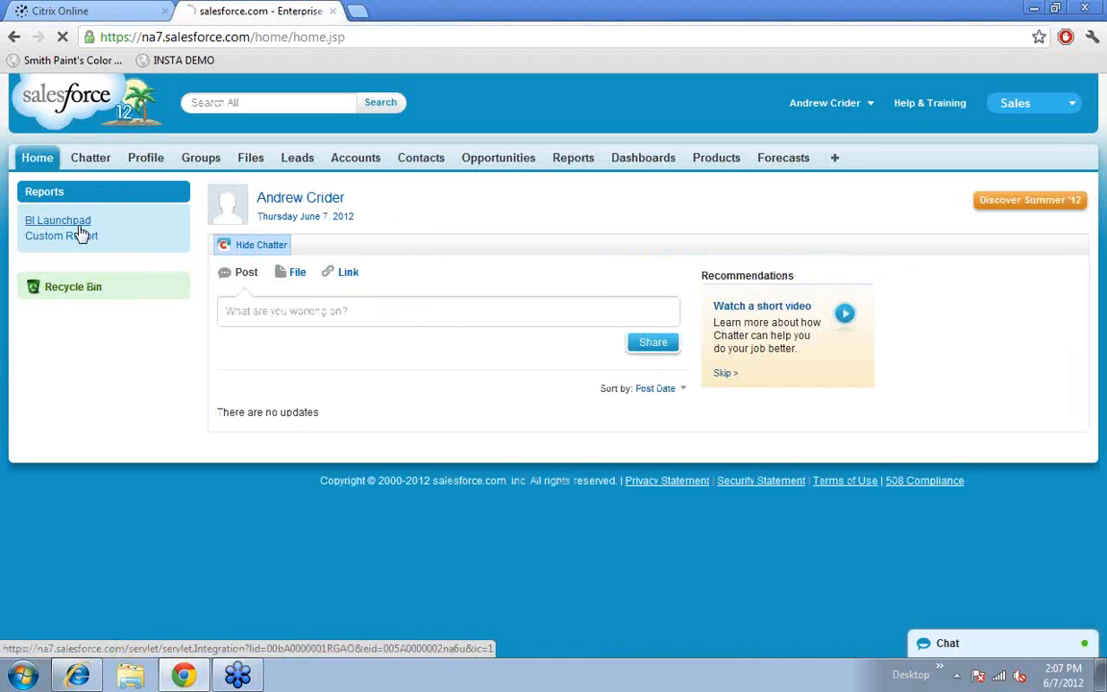
left_click(81, 222)
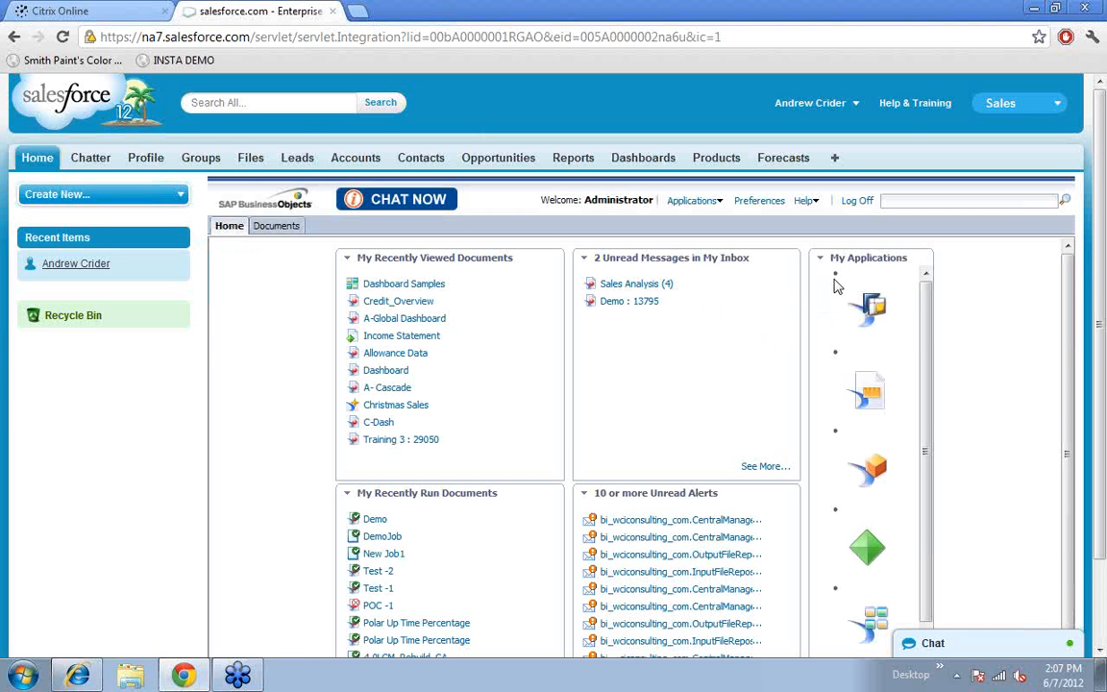
- Switch to the BI launch pad in Internet Explorer and show the browser in full screen
left_click(80, 676)
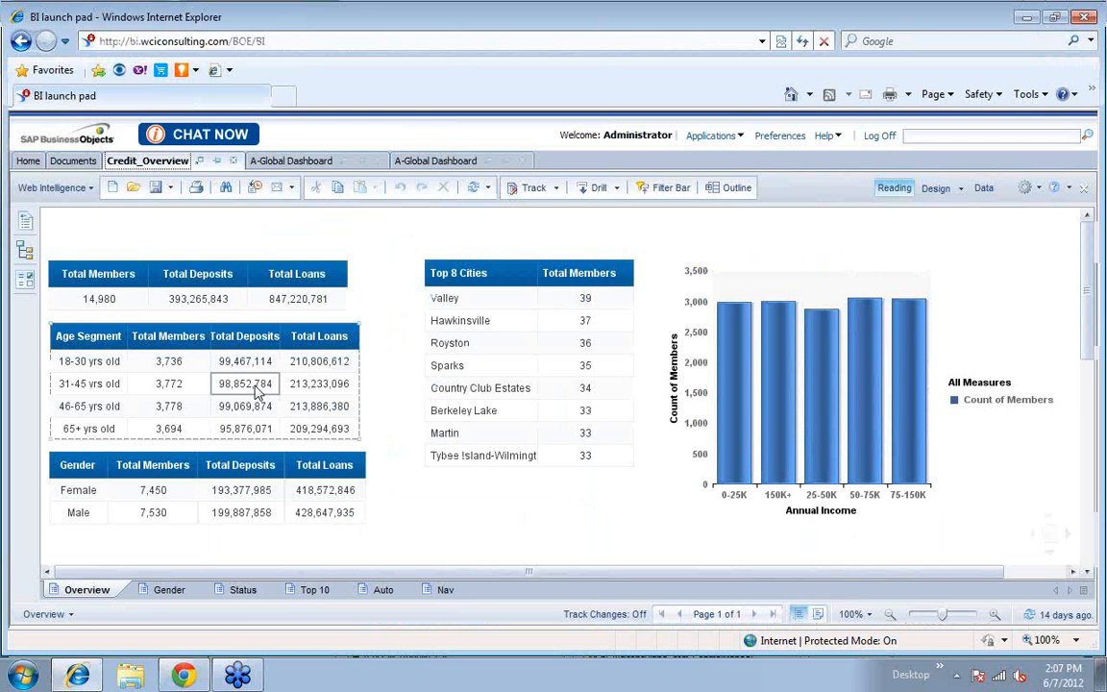
left_click(1045, 94)
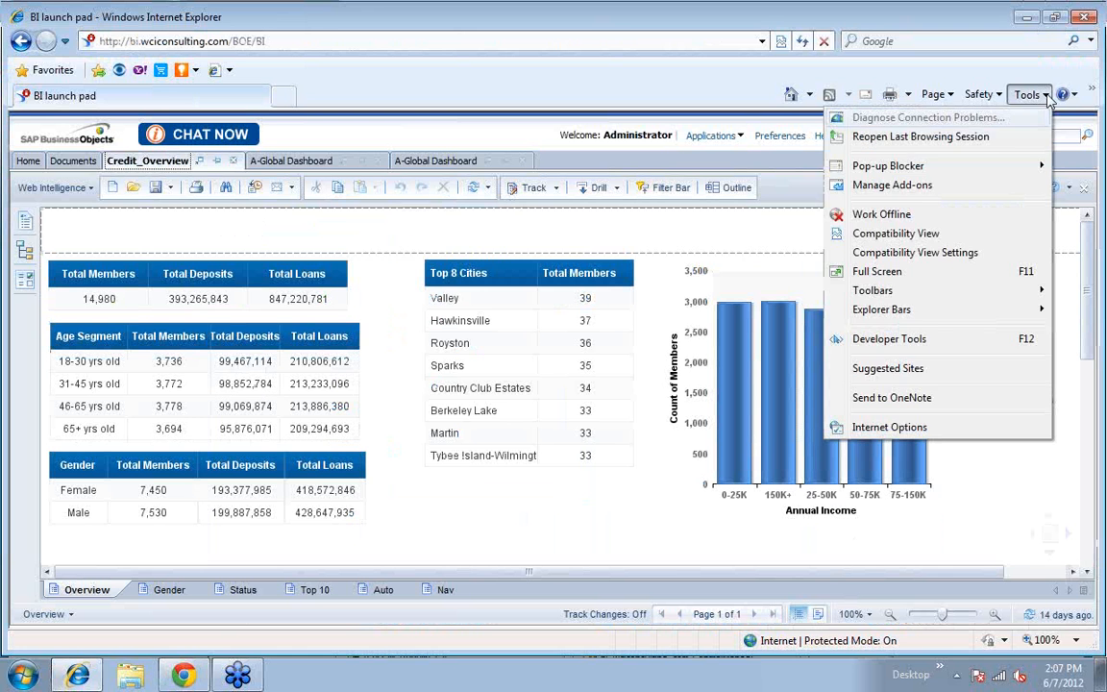
left_click(916, 275)
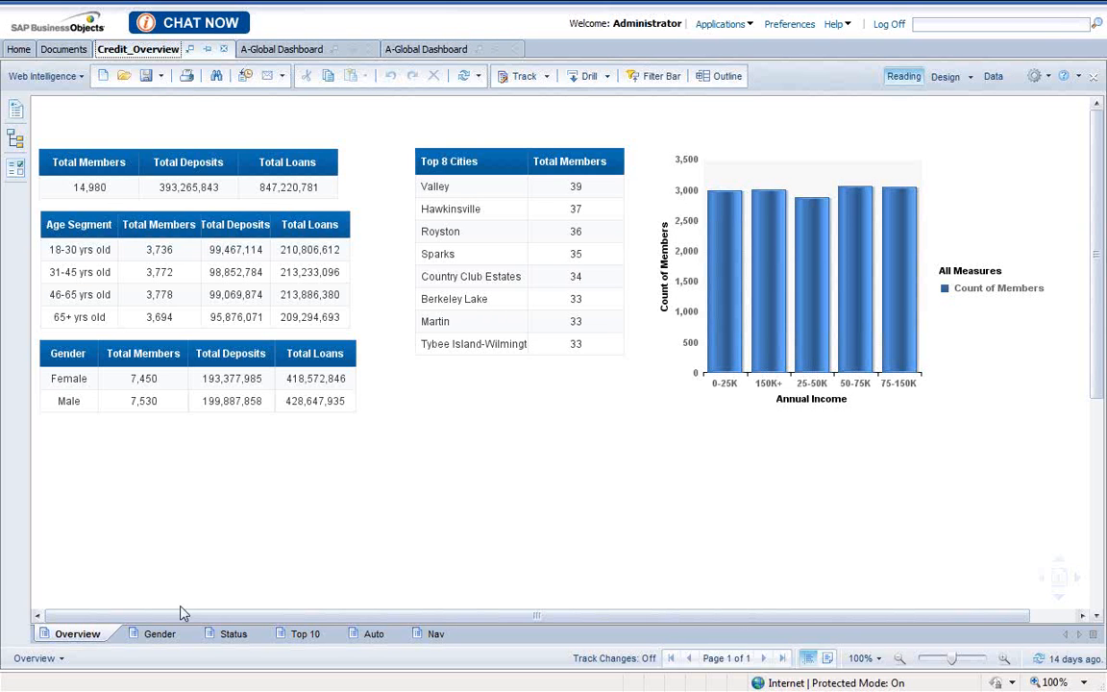
- Filter the Gender report of Credit_Overview to Female and open the Status report
left_click(144, 634)
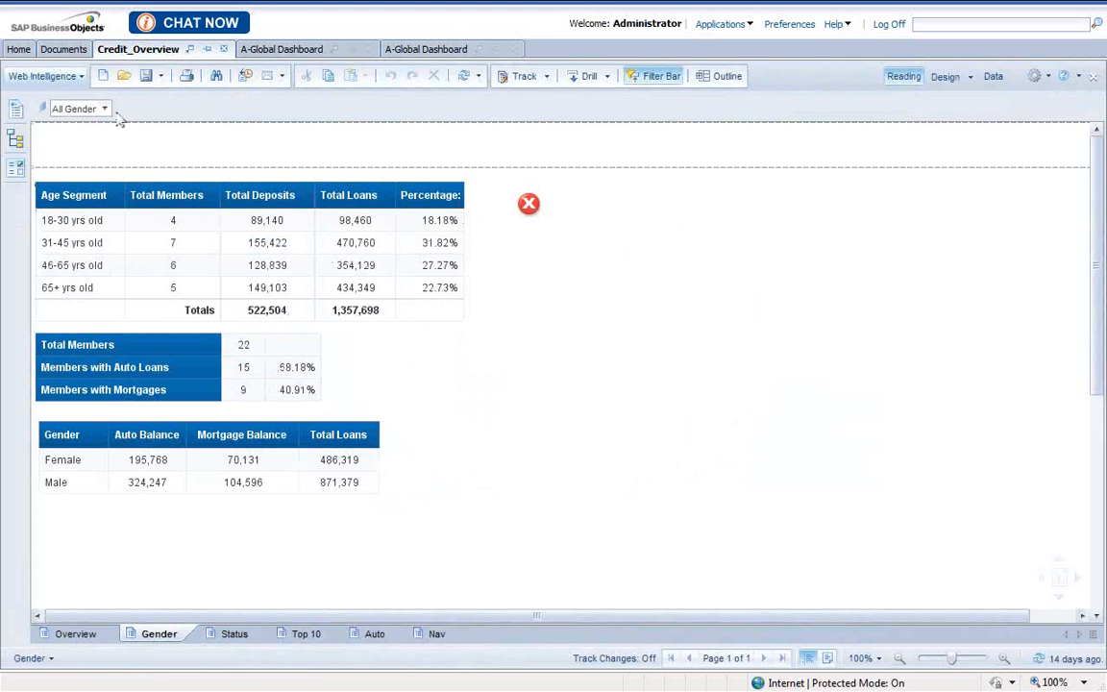
left_click(101, 109)
left_click(80, 140)
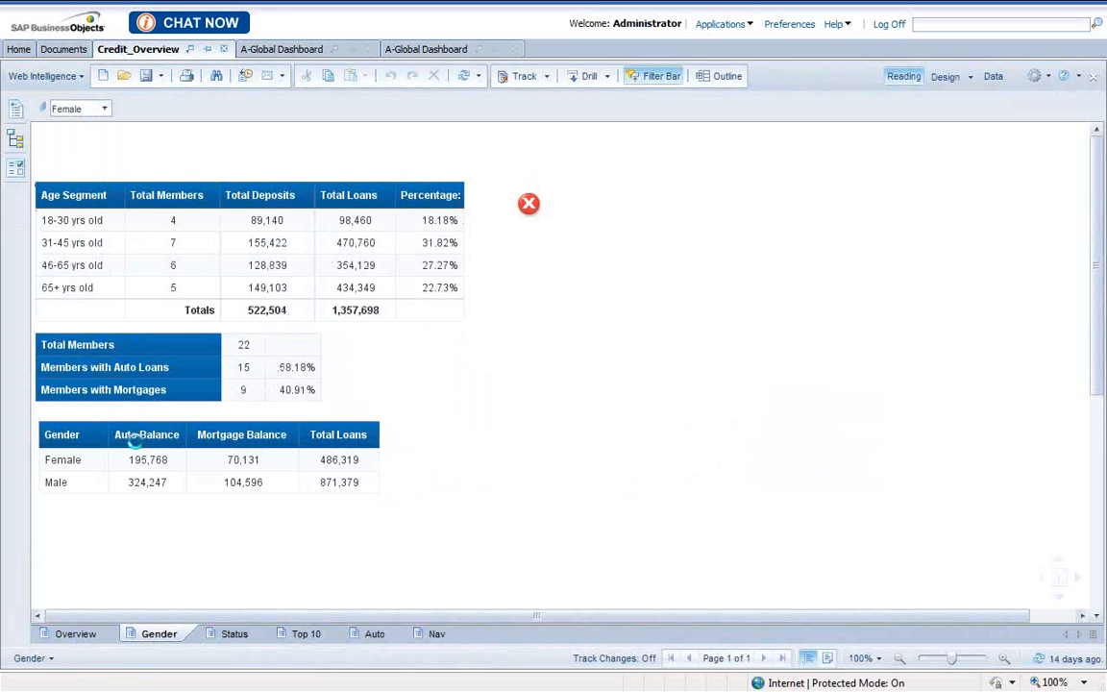
left_click(233, 634)
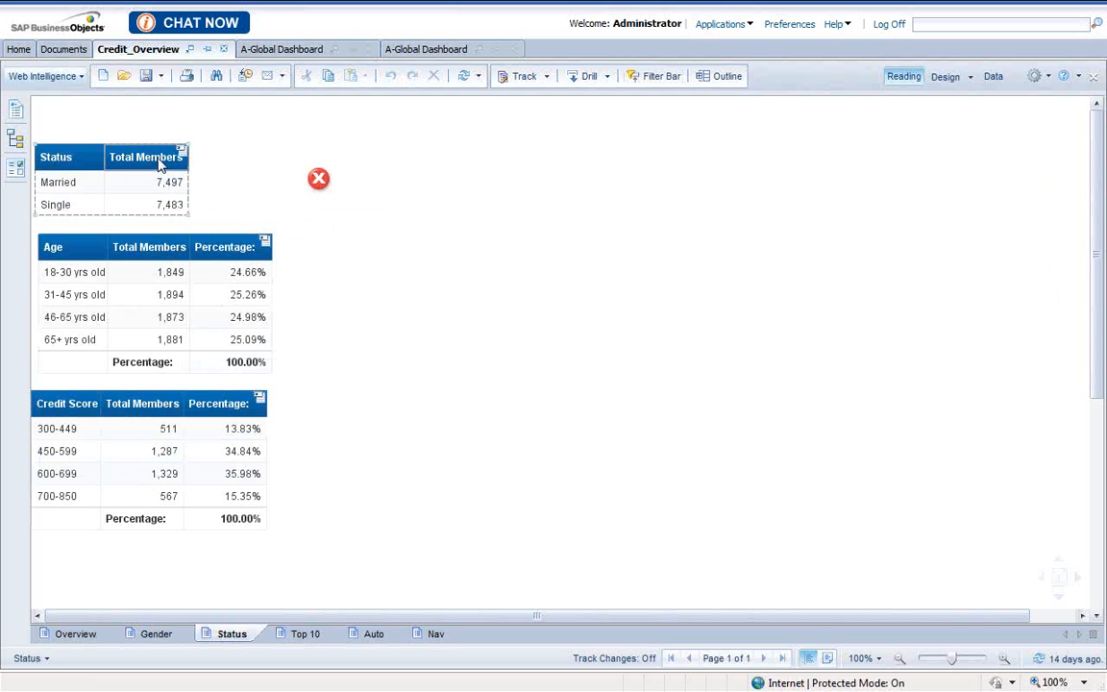
- Close Credit_Overview, reopen it from the Credit folder, and collapse the document summary
left_click(222, 50)
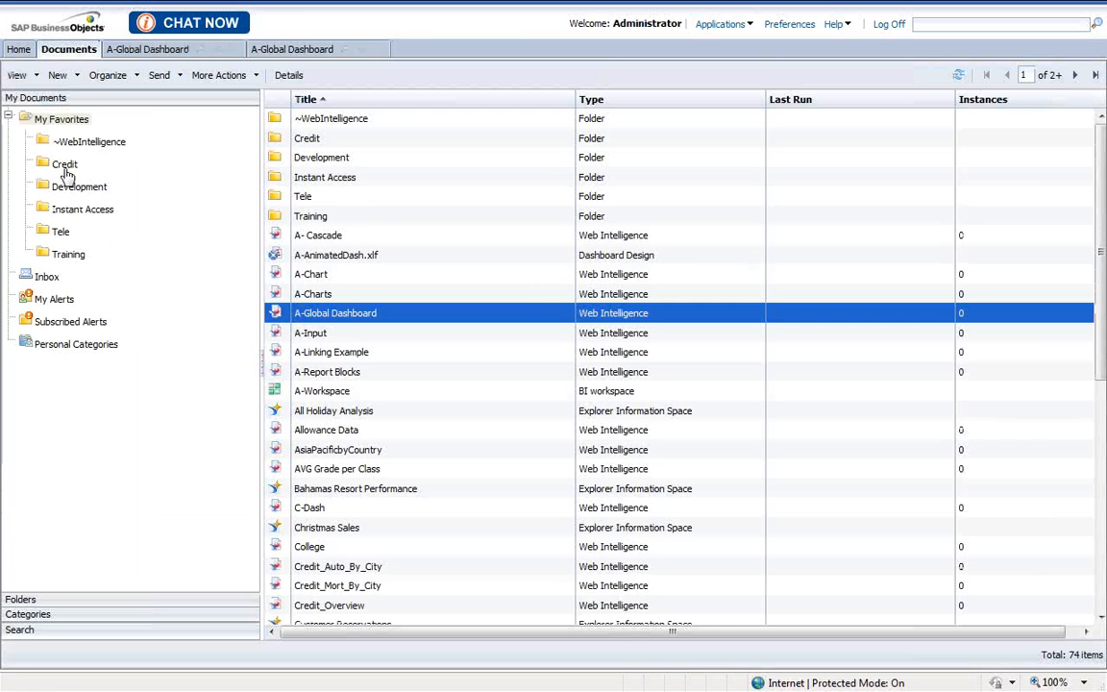
left_click(65, 167)
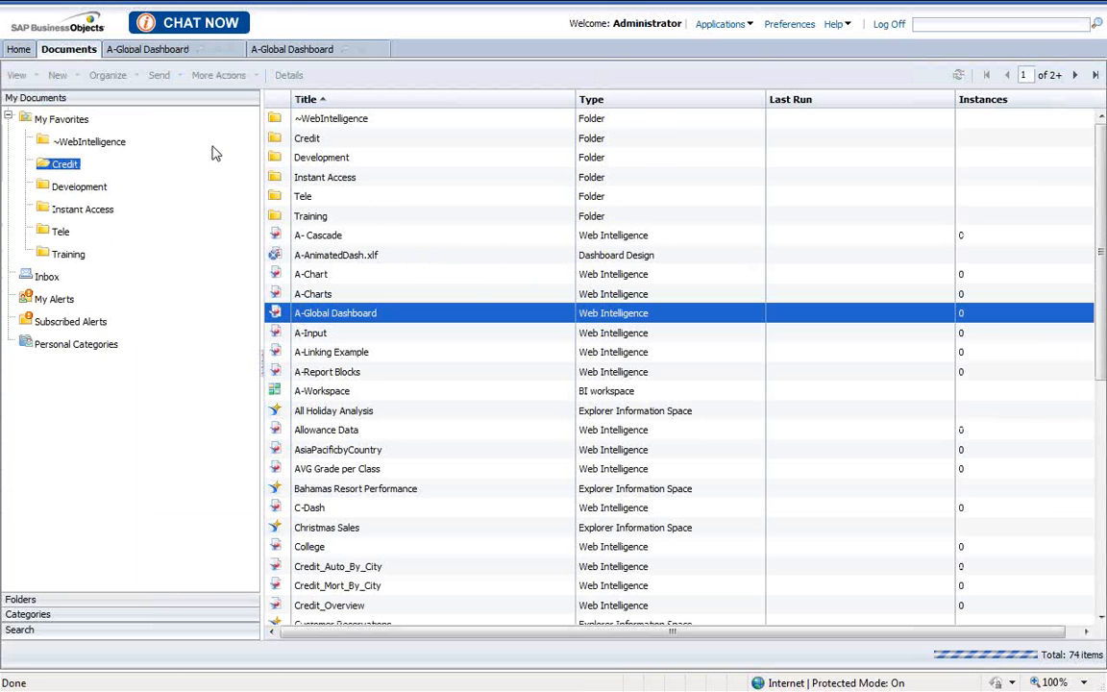
left_click(333, 163)
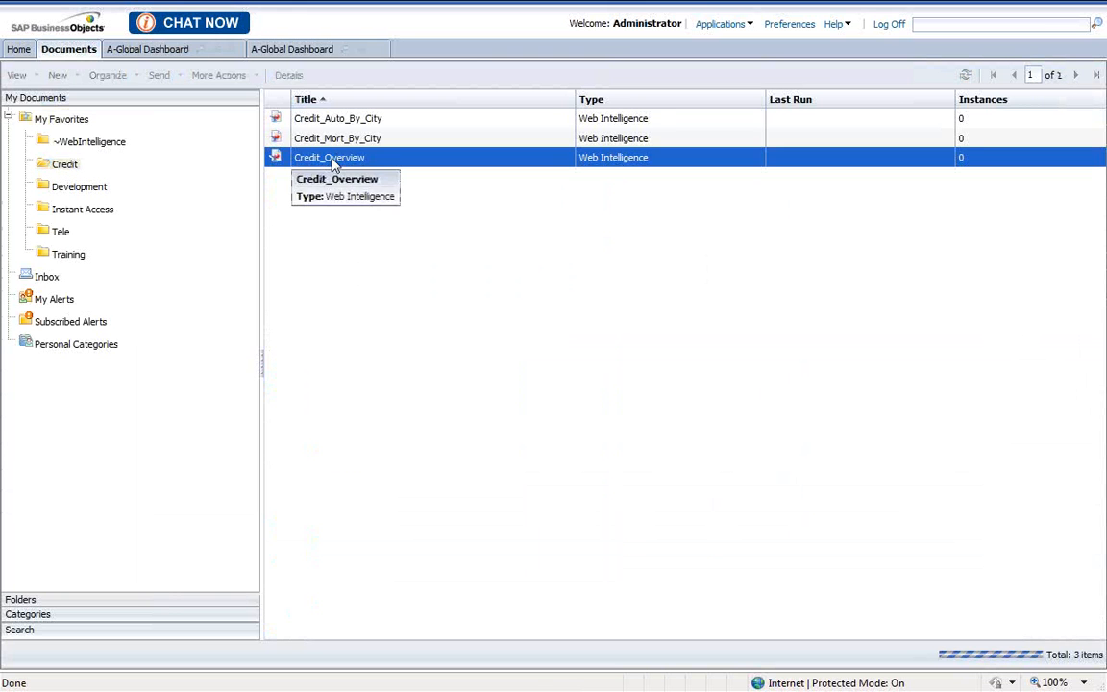
double_click(332, 162)
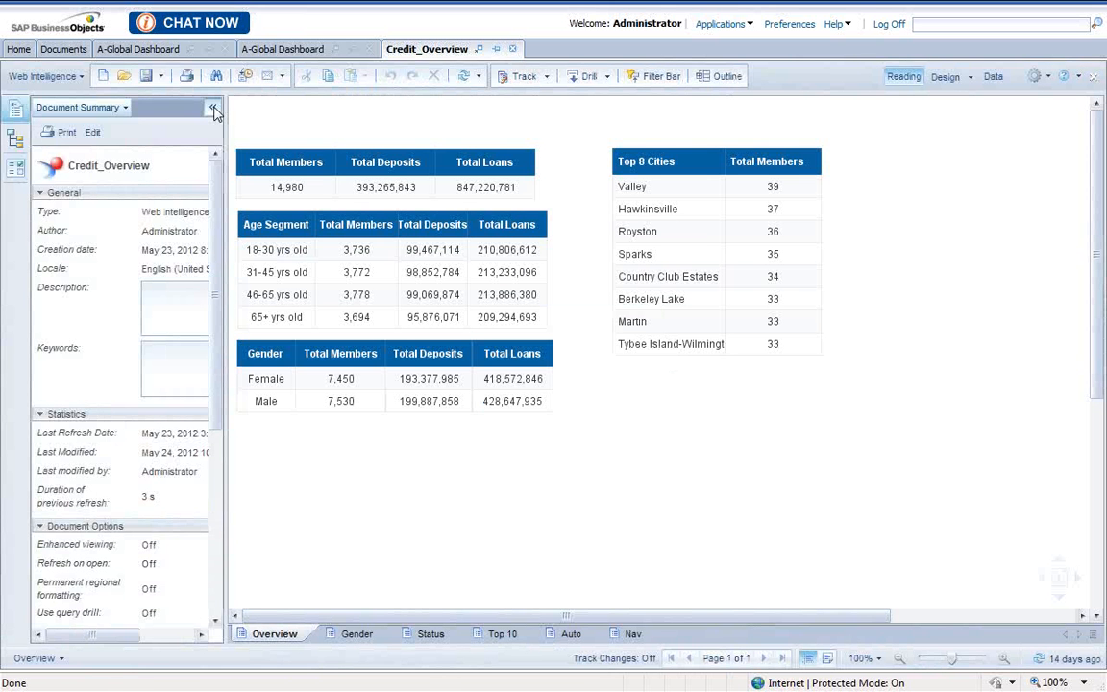
left_click(214, 108)
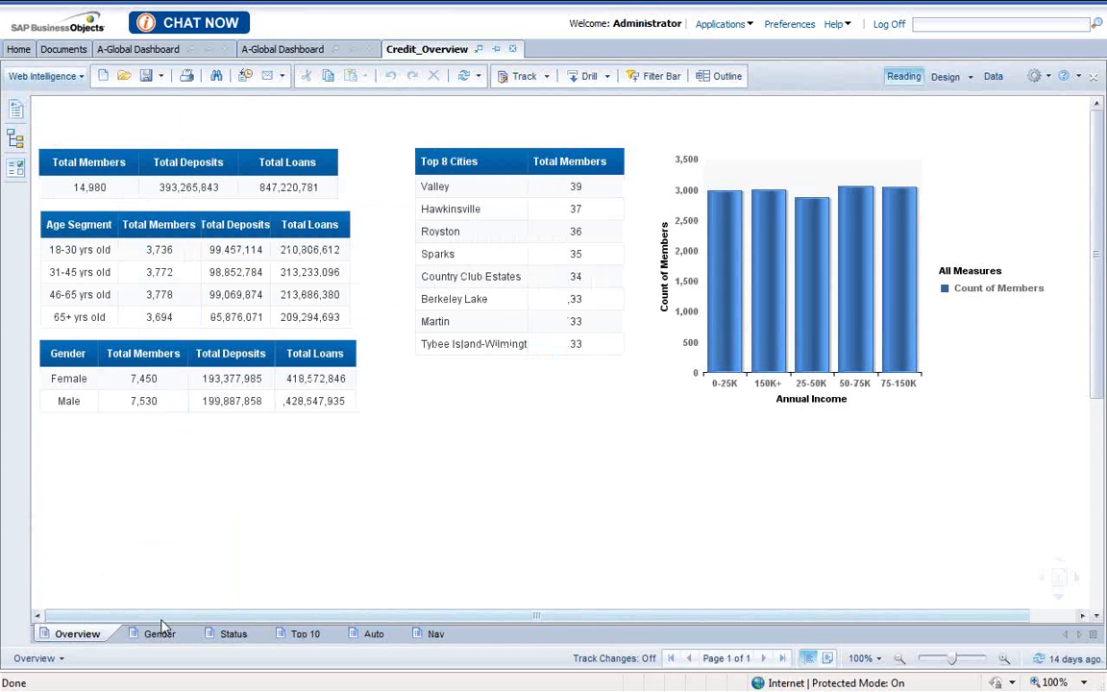
- View the Gender report and check the choices of its gender filter
left_click(160, 633)
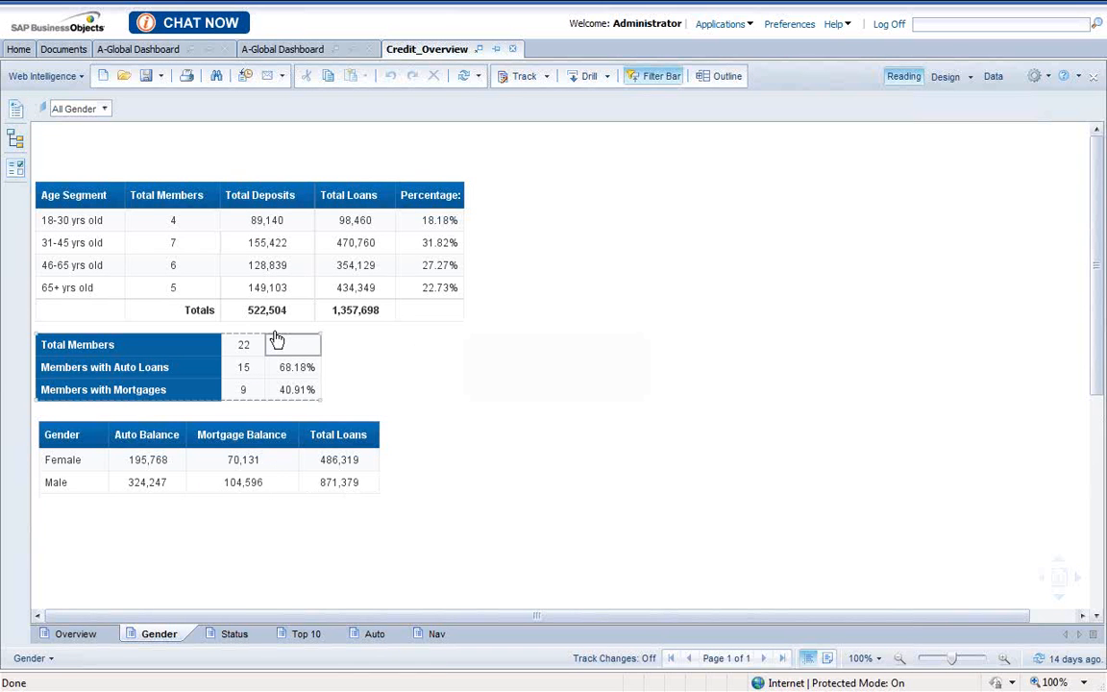
left_click(104, 110)
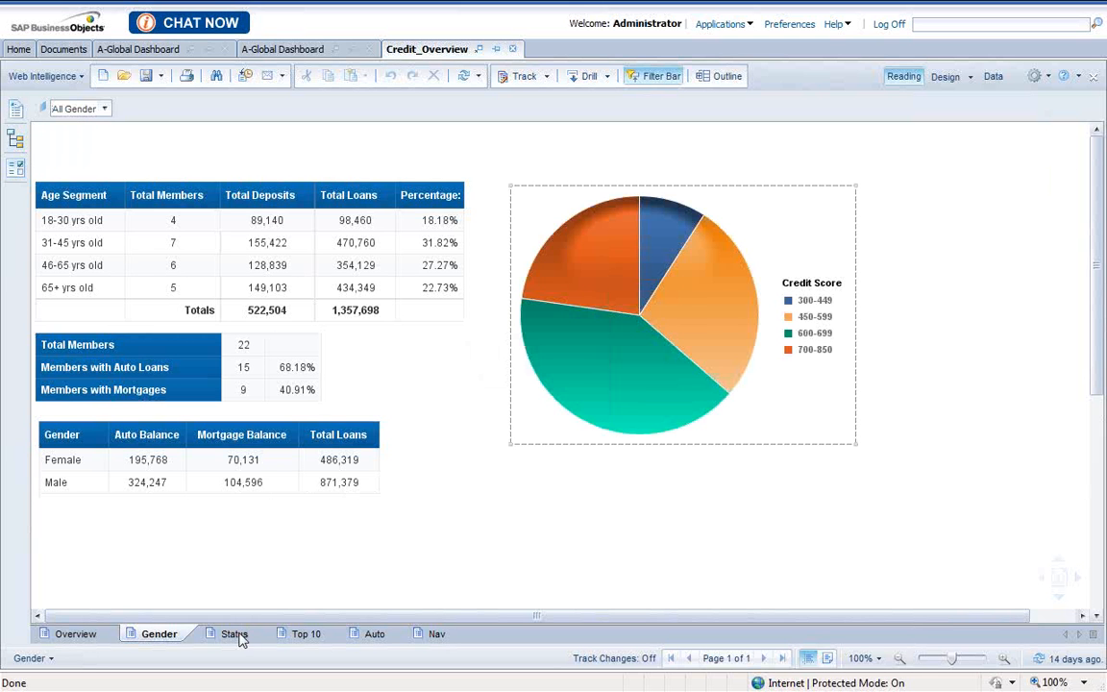
- On the Status report, filter the linked tables by Single marital status and the 31-45 yrs old age group
left_click(239, 634)
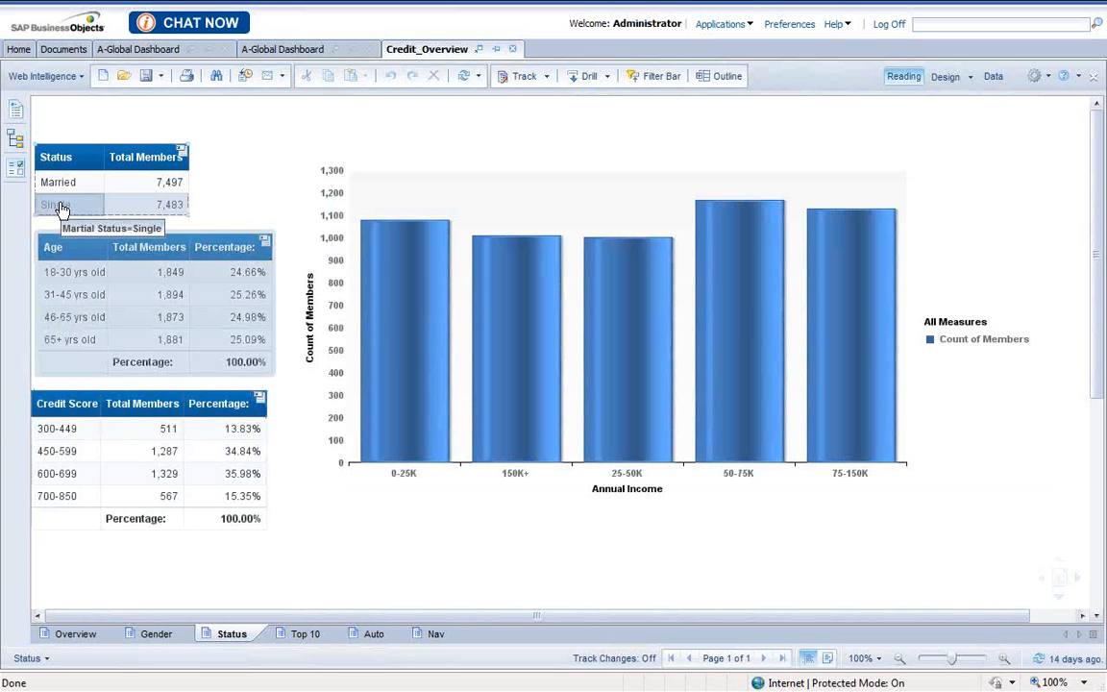
left_click(60, 208)
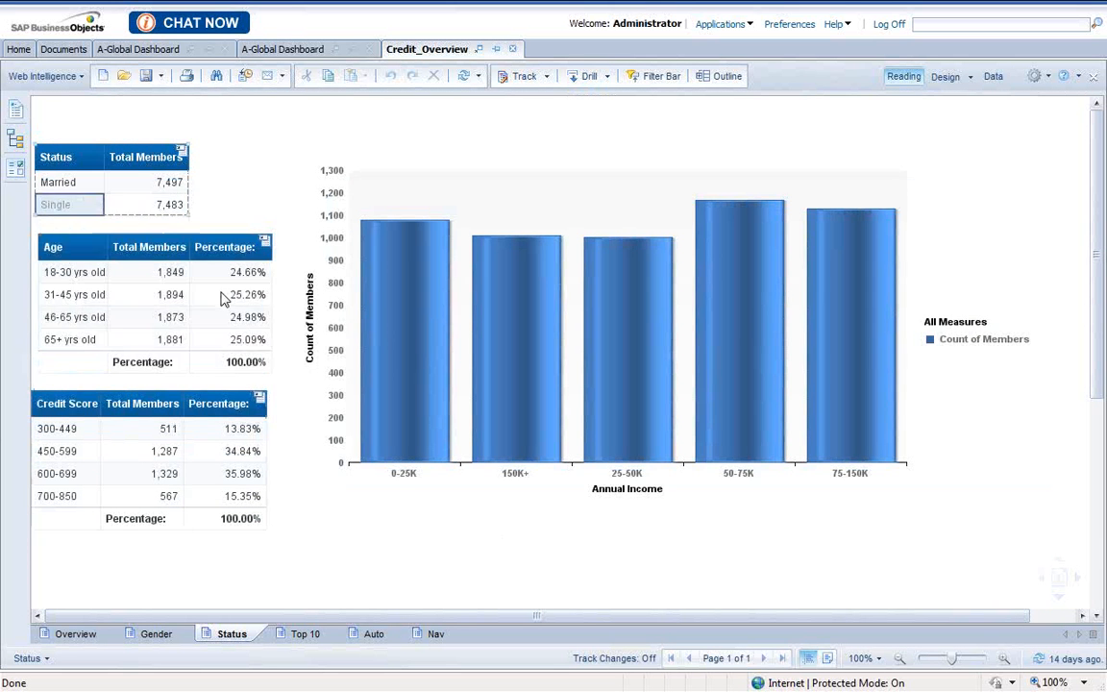
left_click(88, 295)
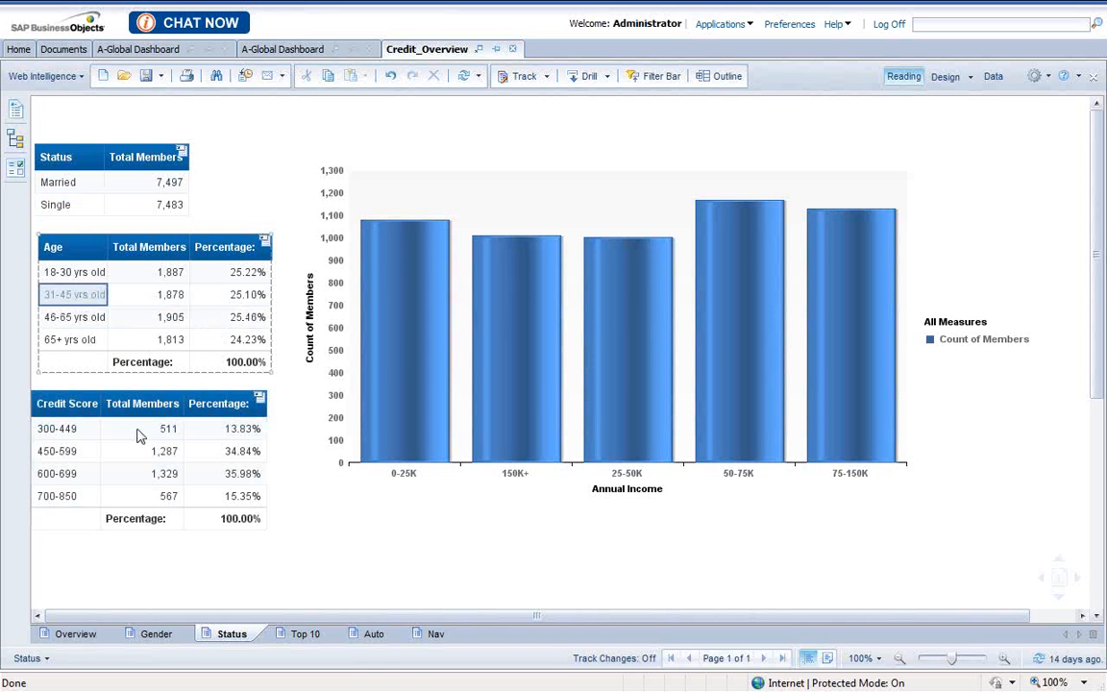
- Filter the Status report's annual income chart by the 600-699 credit score and open the Nav report
left_click(163, 480)
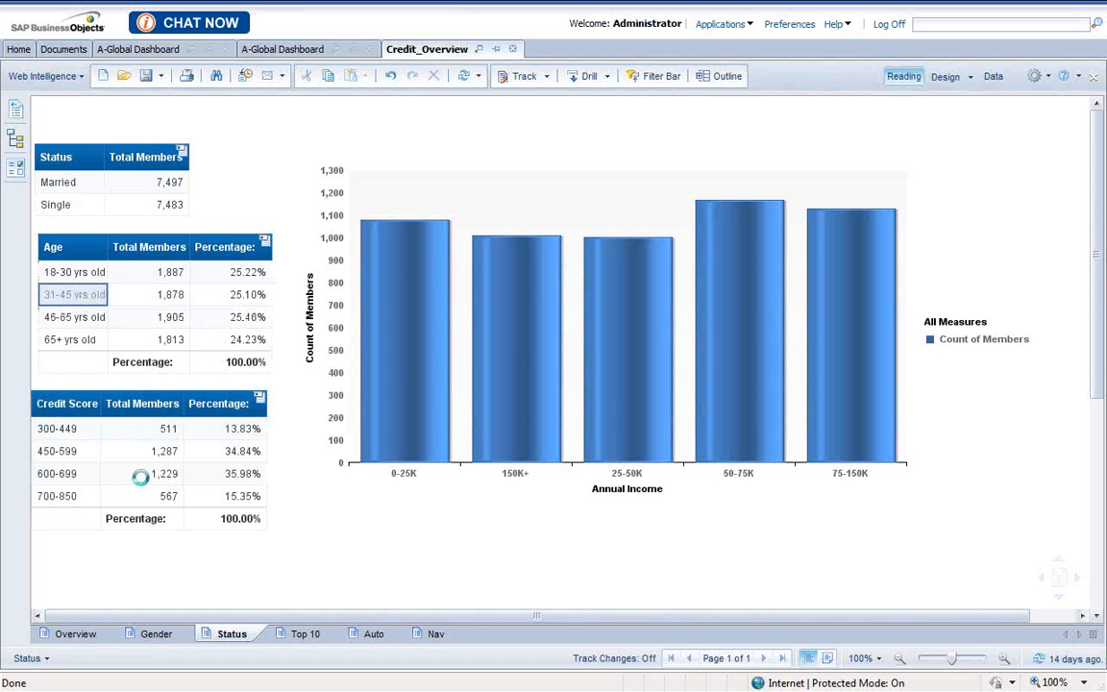
left_click(65, 471)
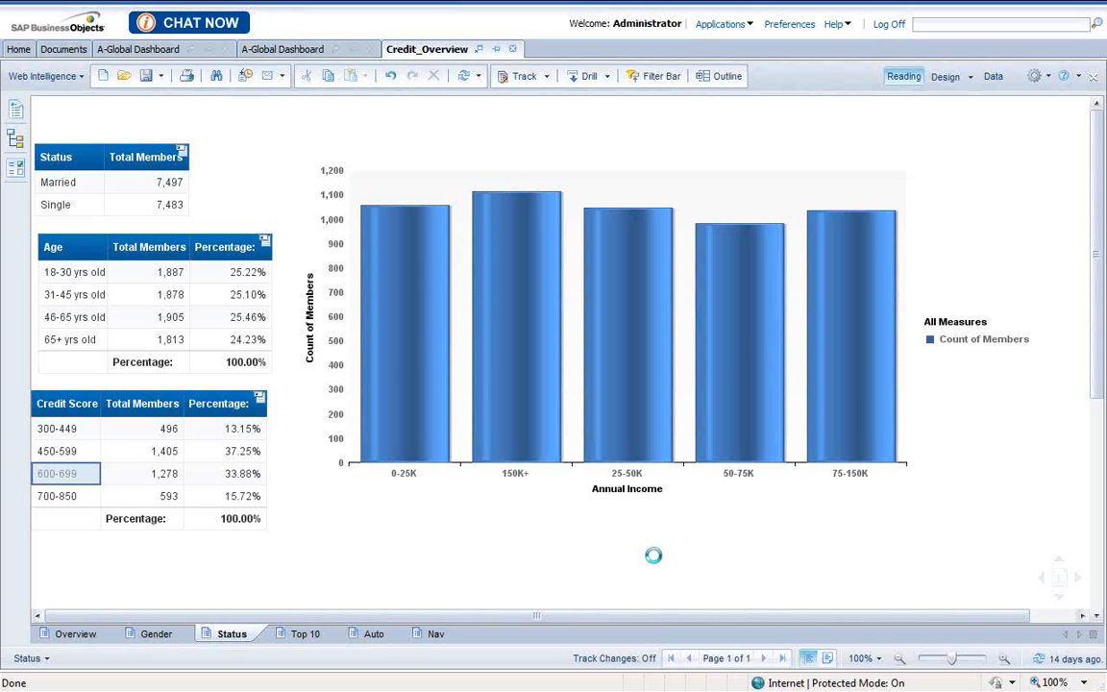
left_click(435, 634)
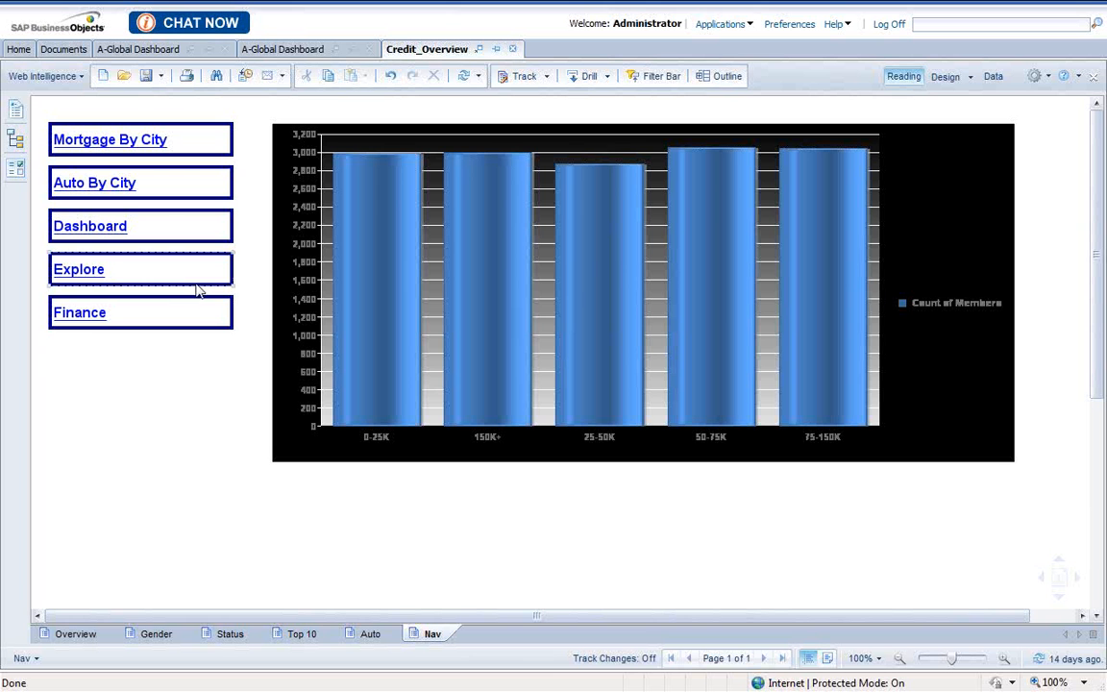
- Turn off the browser's full-screen mode and follow the Finance link on the Nav report
left_click(83, 312)
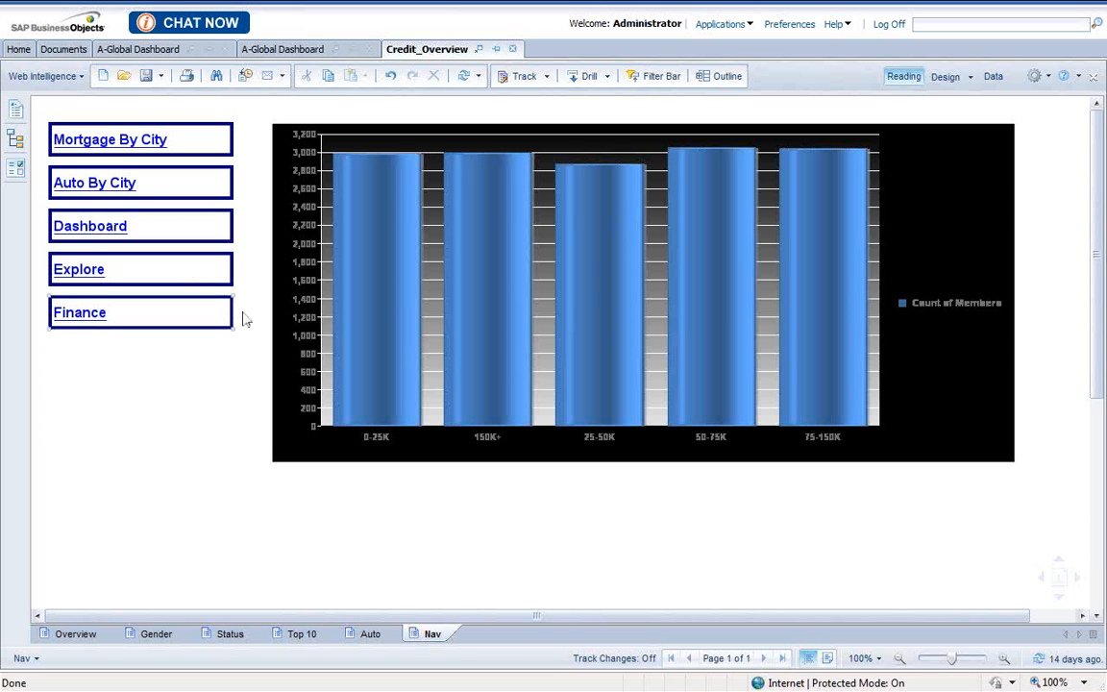
left_click(1051, 75)
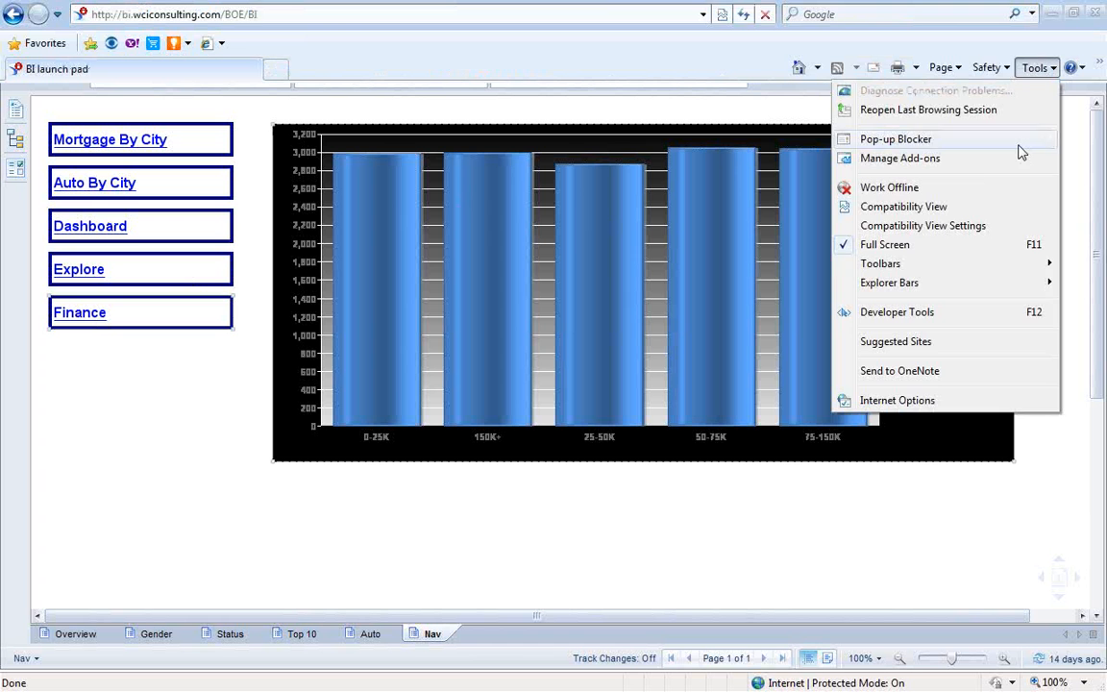
left_click(917, 249)
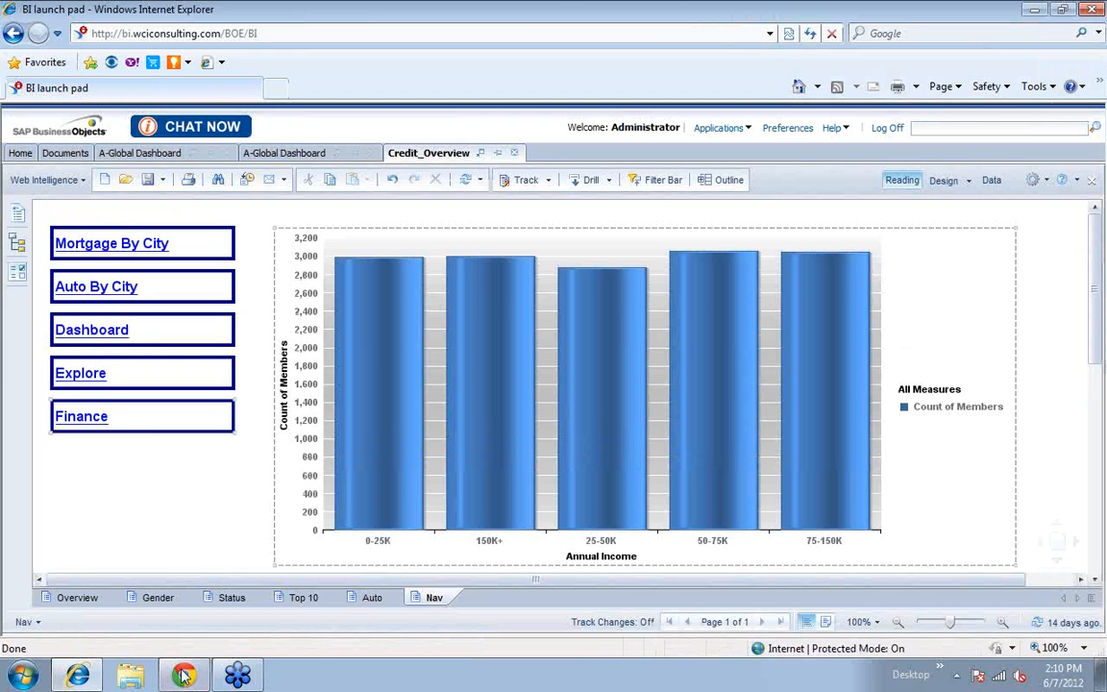
left_click(89, 416)
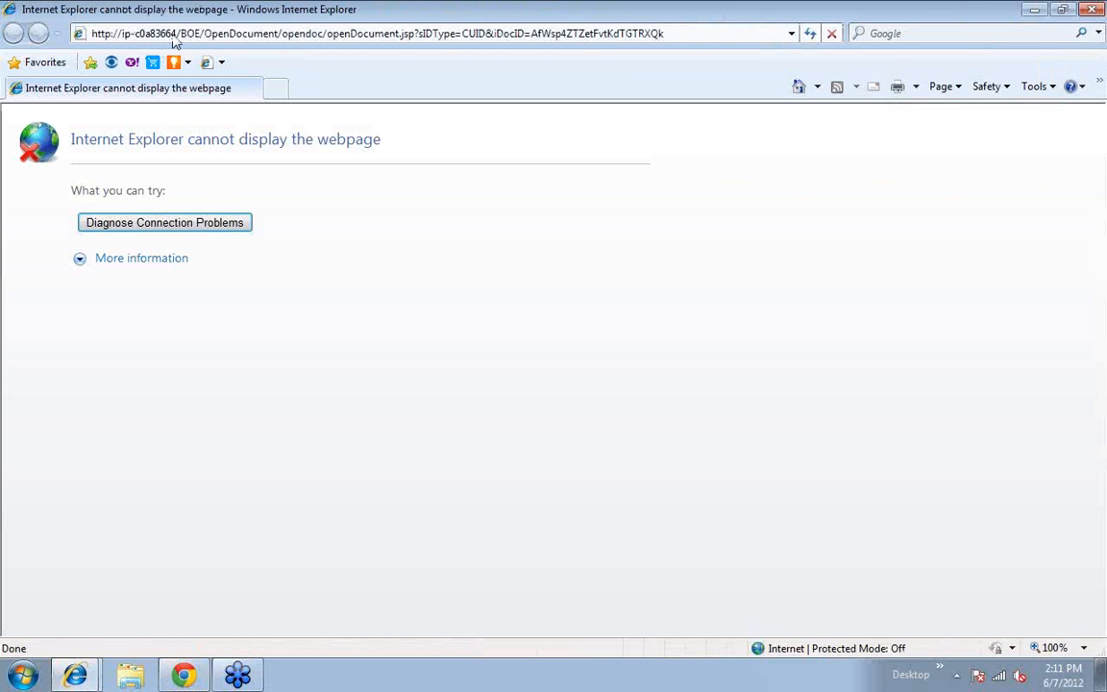
- Replace the server name in the linked report's address with bi.wciconsulting.com and load the Consolidated Income Statement
left_click(173, 35)
left_click_drag(177, 33, 121, 33)
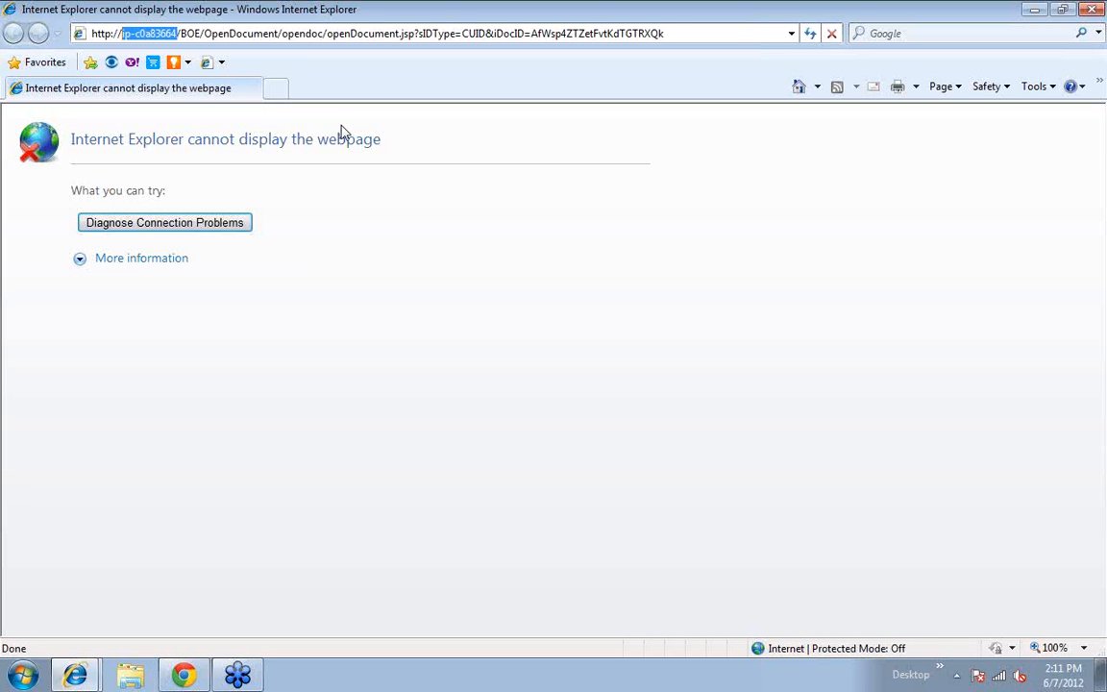
type("ai.wciconsulting")
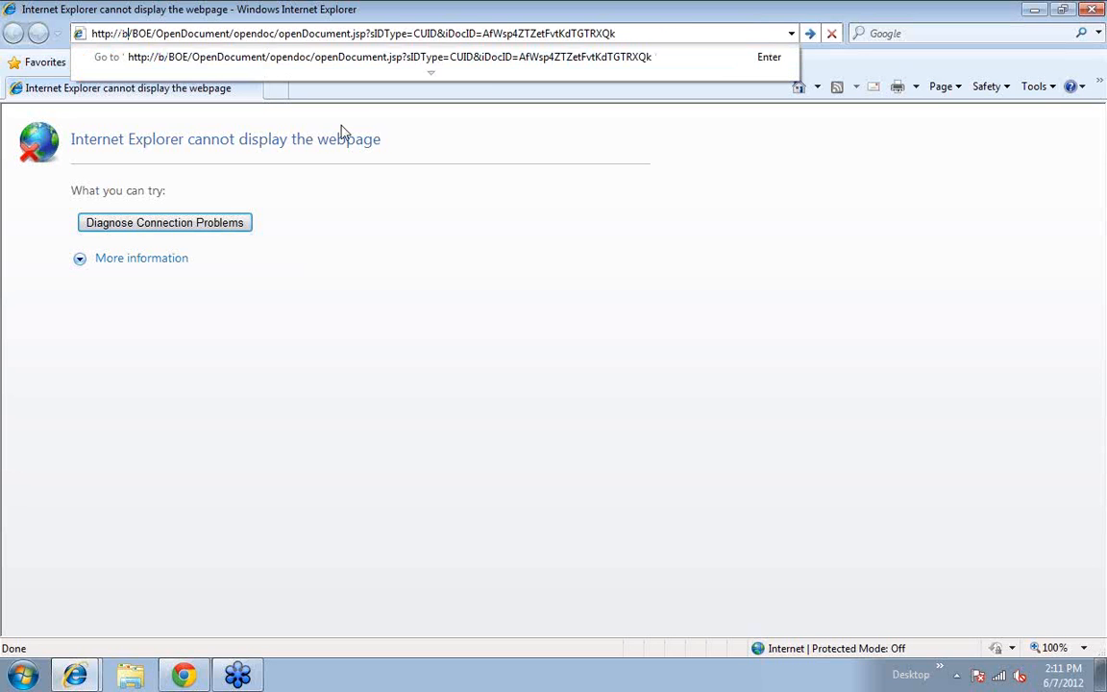
type(".com")
key("Return")
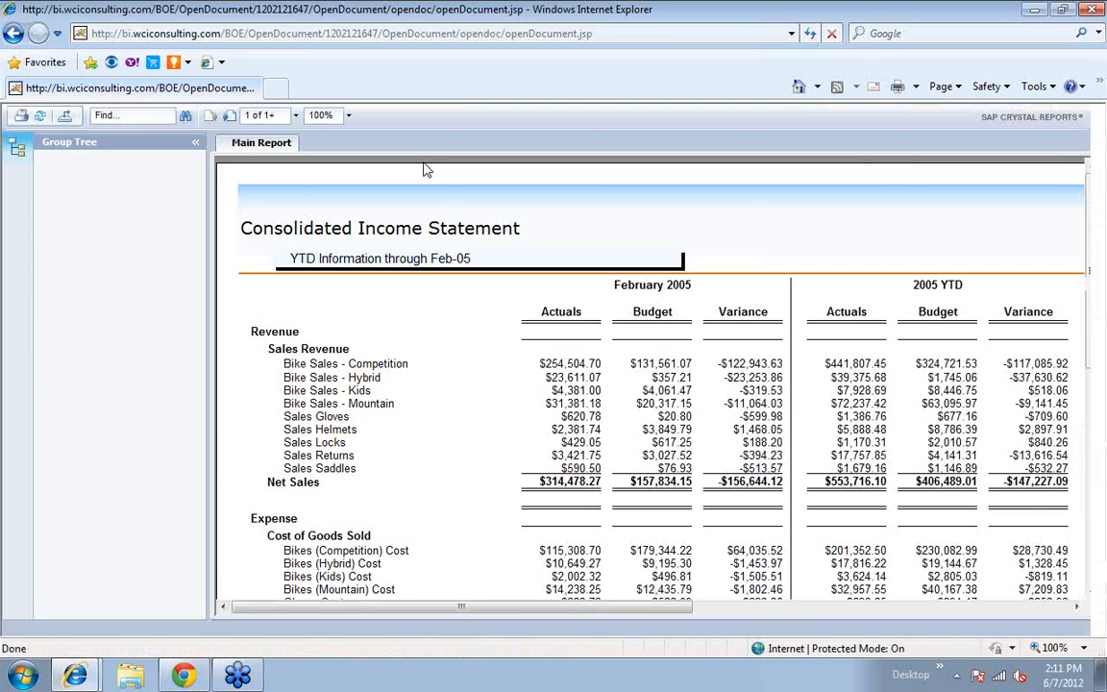
- Return to the BI launch pad window and run the Mortgage By City report for the city Alapaha
left_click(84, 677)
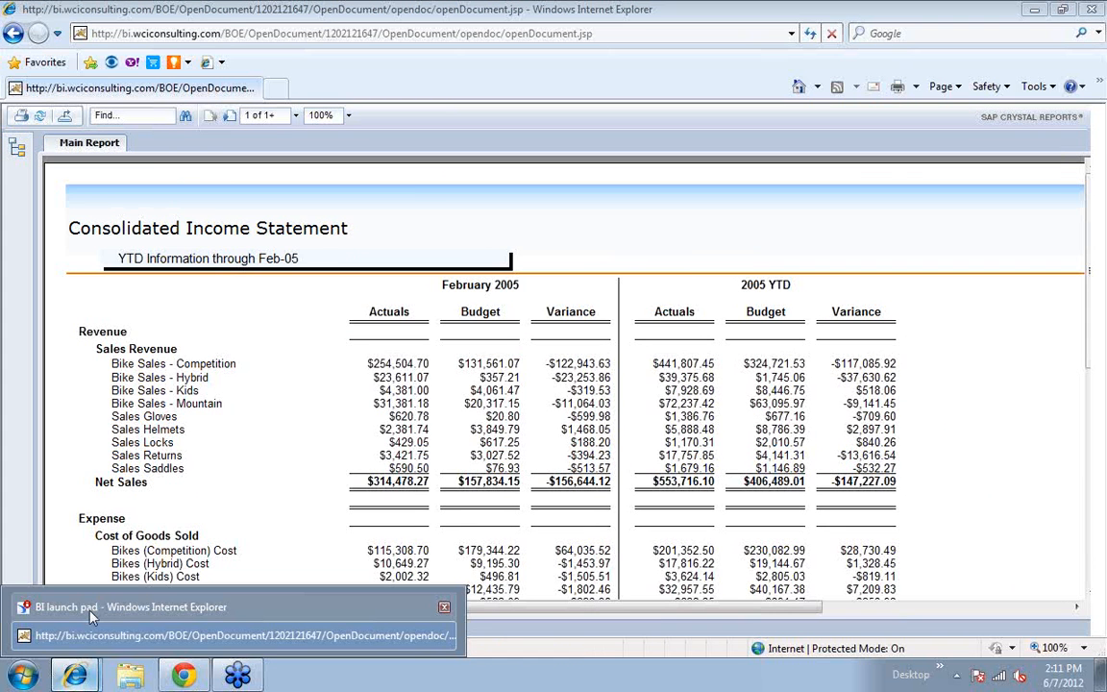
left_click(92, 616)
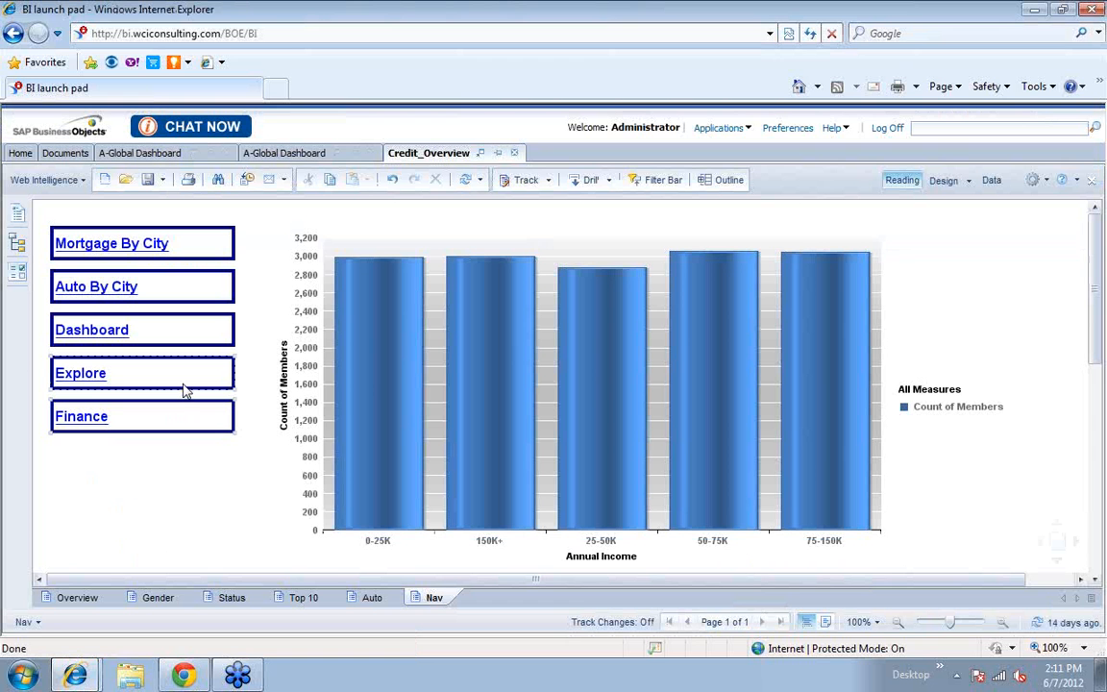
left_click(112, 245)
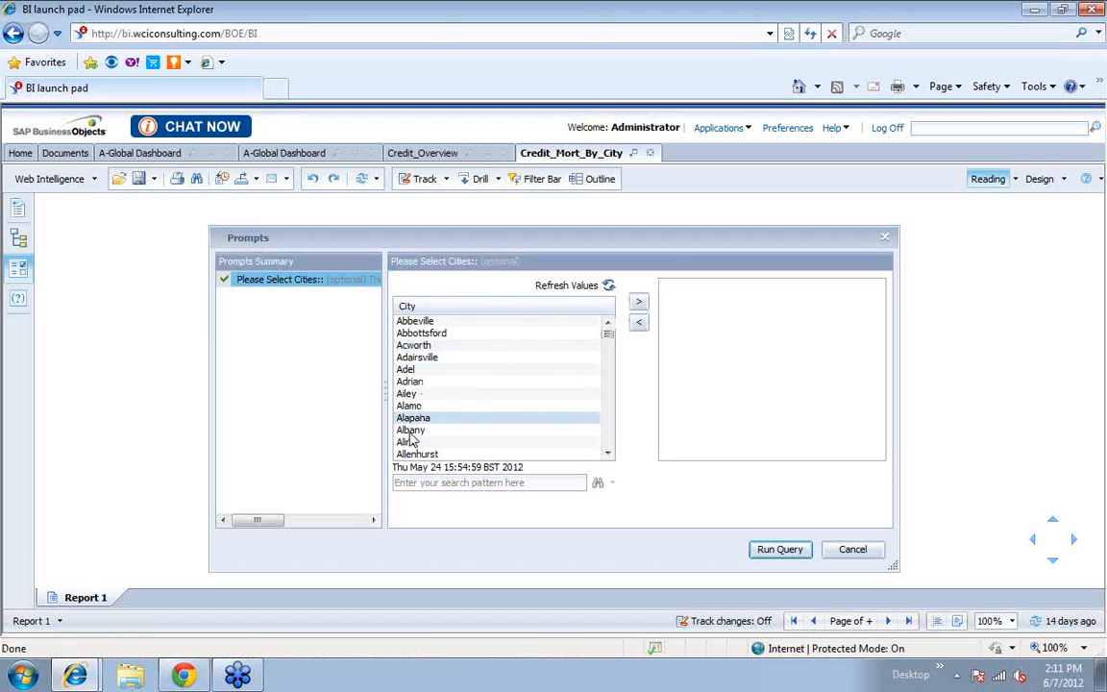
scroll(413, 423, "down", 2)
left_click(413, 375)
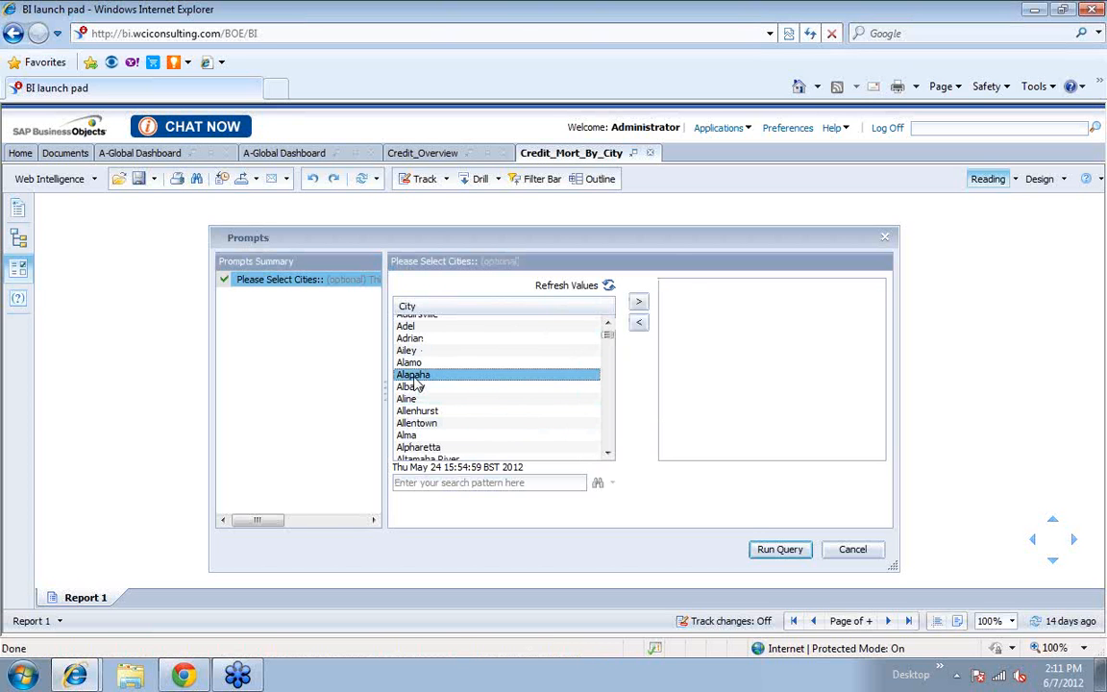
double_click(414, 376)
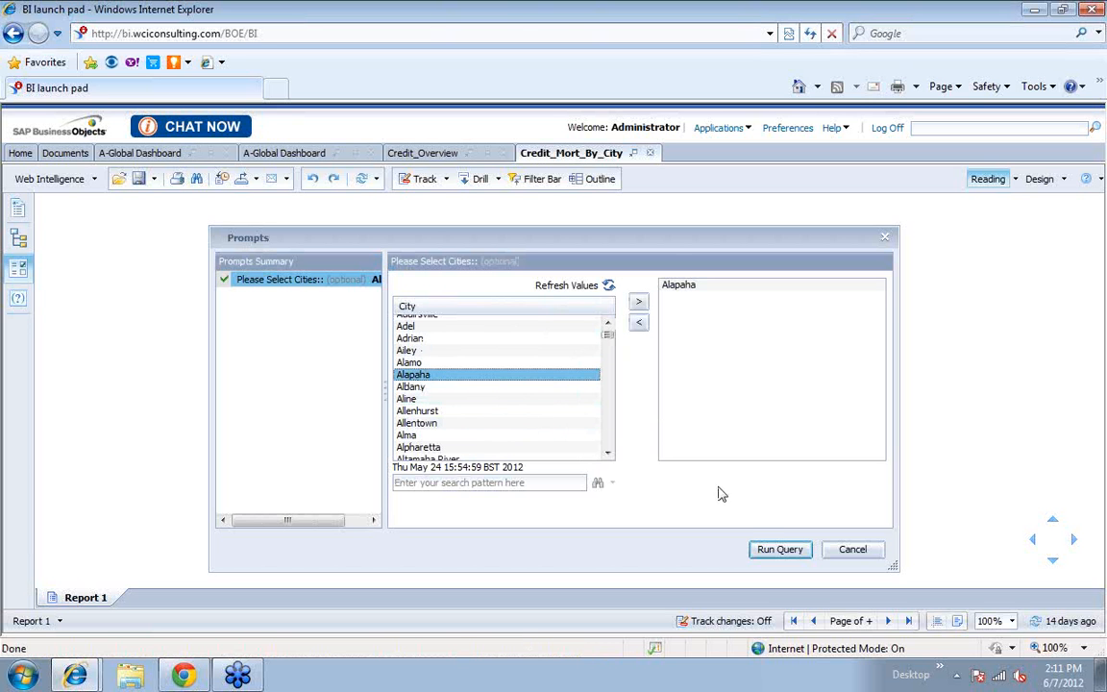
left_click(764, 546)
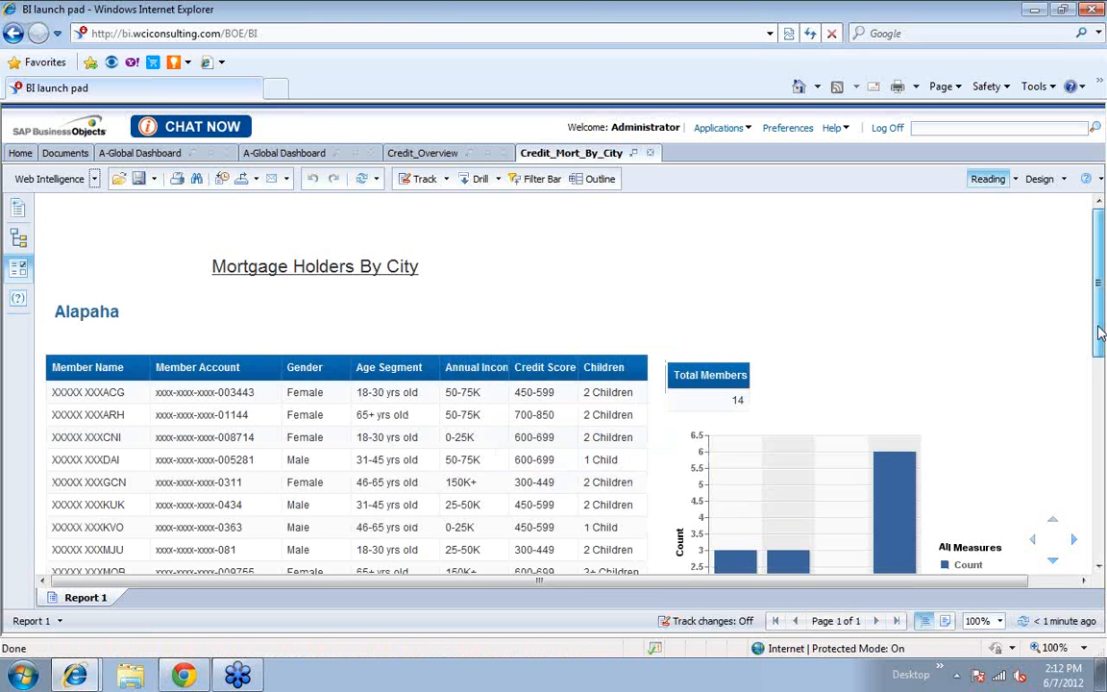
mouse_move(1100, 331)
left_mouse_down()
mouse_move(1104, 433)
mouse_move(1103, 336)
left_mouse_up()
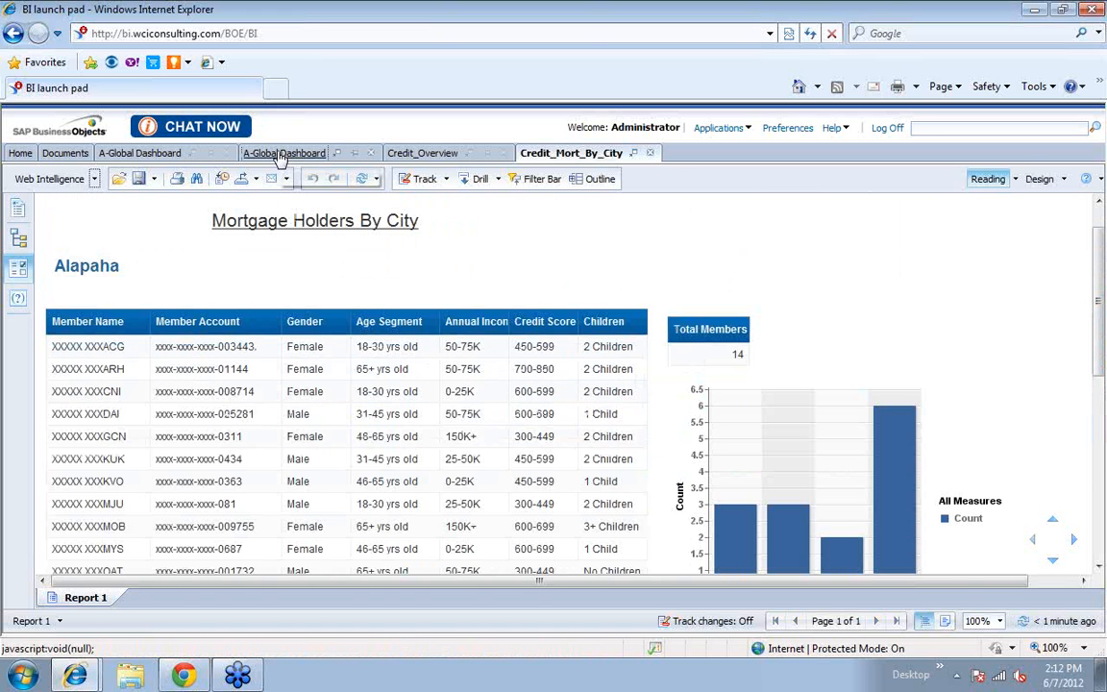
- Open the Dashboard Samples workspace from My Favorites and view its Sales Map dashboard
left_click(281, 154)
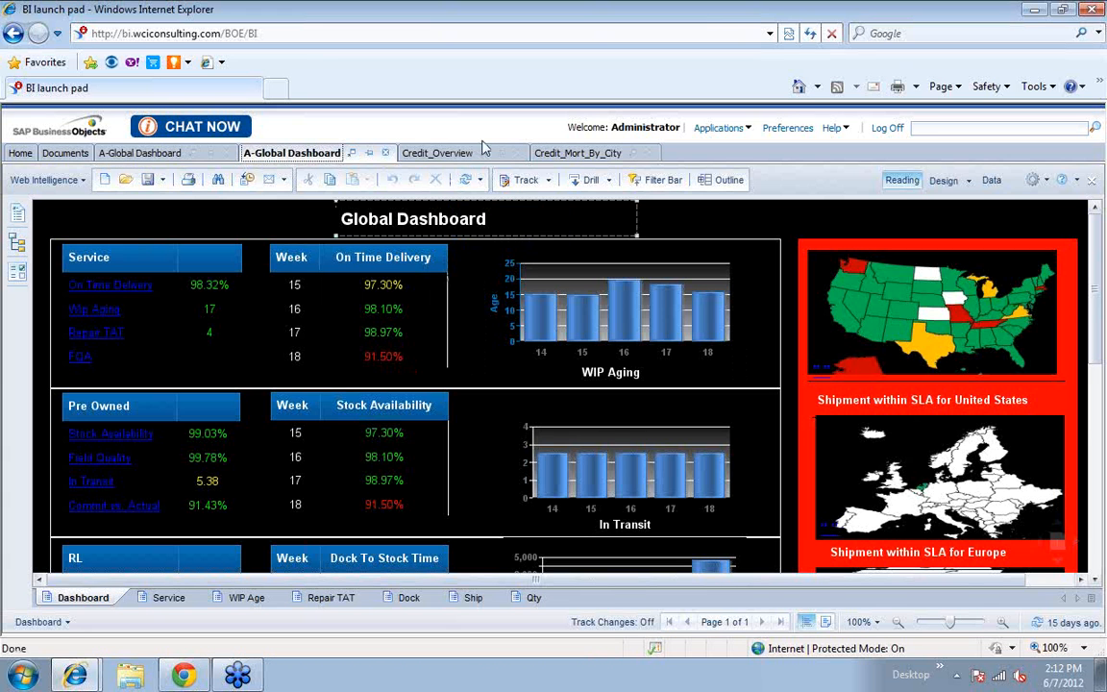
left_click(64, 157)
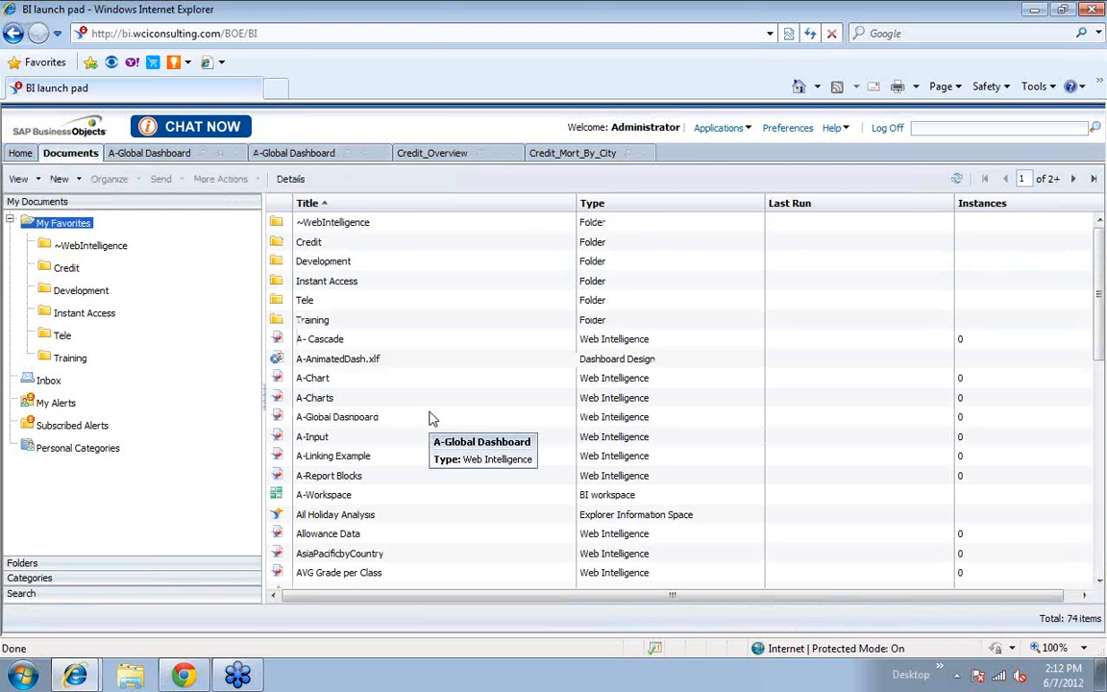
scroll(431, 419, "down", 1)
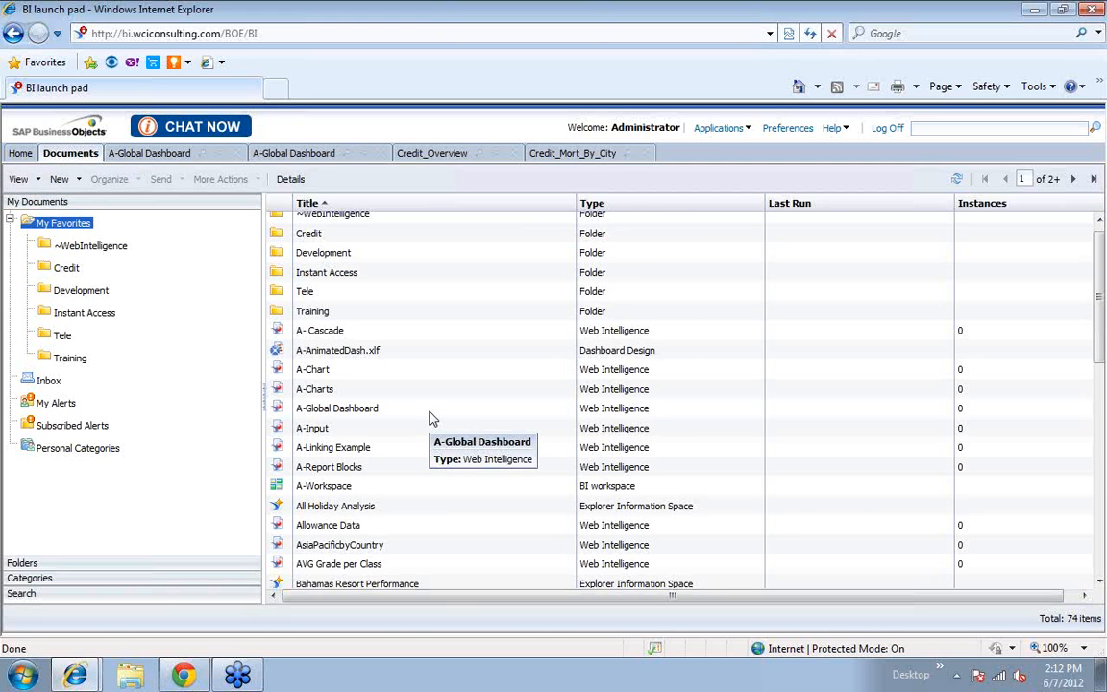
scroll(432, 419, "down", 5)
double_click(279, 462)
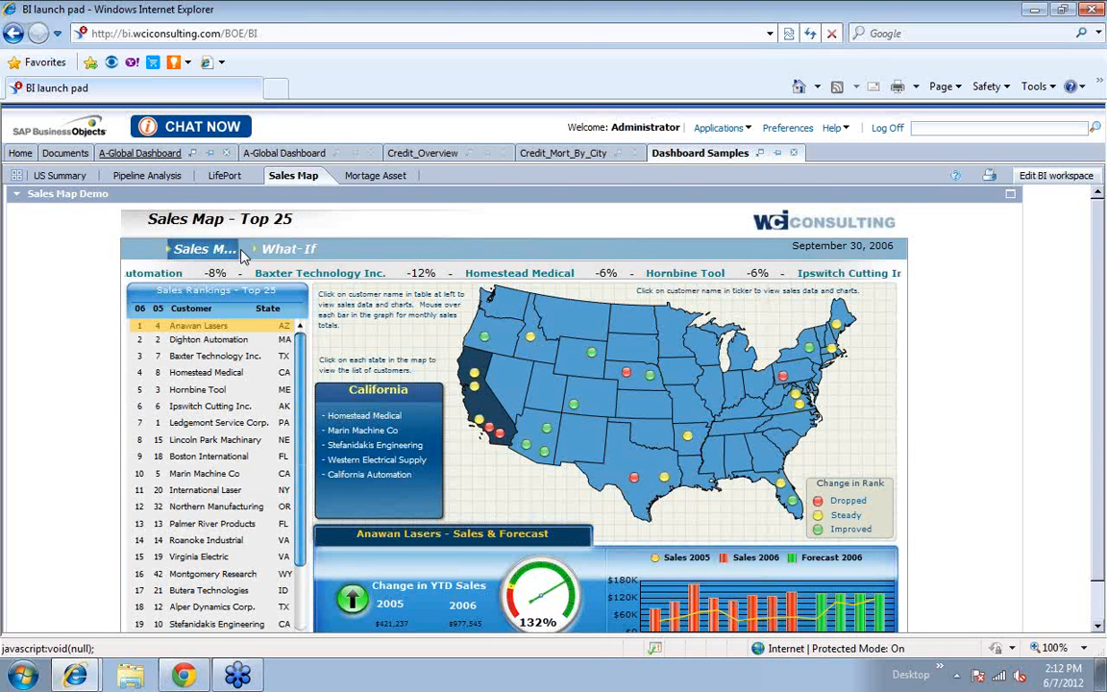
left_click(226, 389)
- On the Mortage Asset dashboard, set Loss Mitigation to Executed and Industry Statistics to AR
left_click(374, 175)
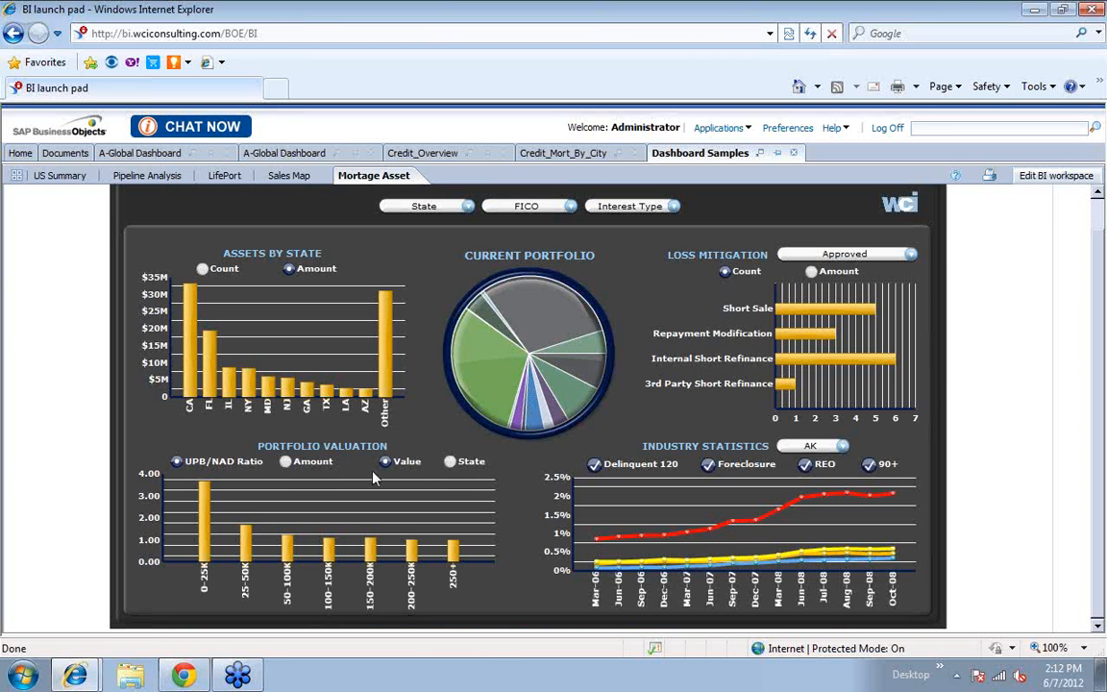
mouse_move(488, 374)
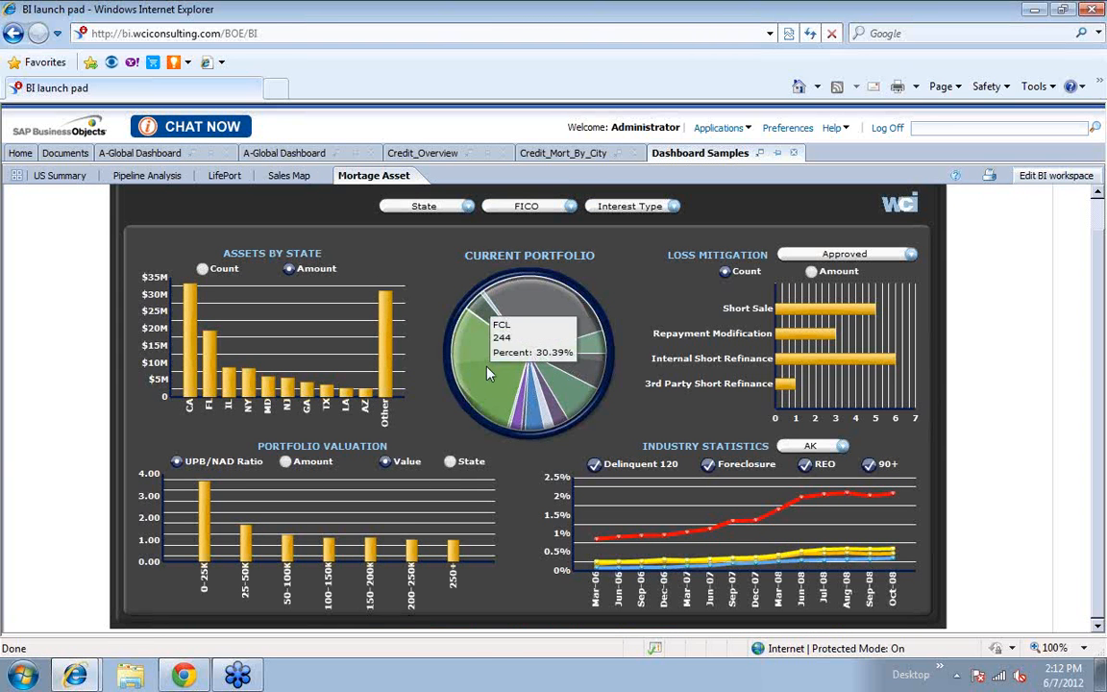
left_click(844, 254)
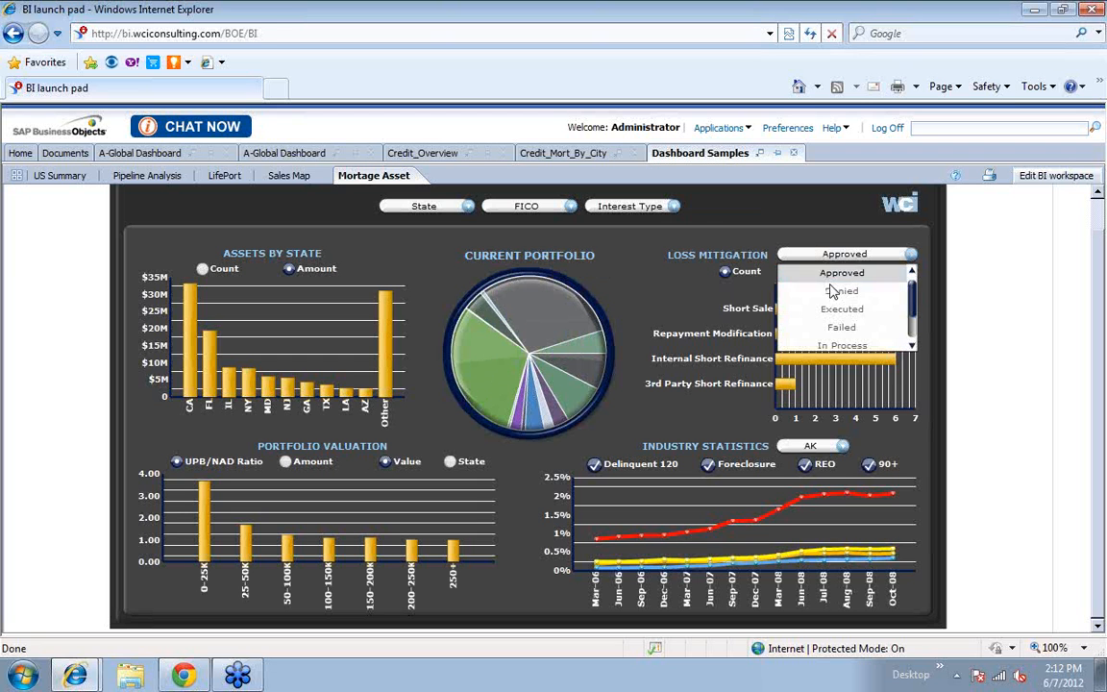
left_click(838, 310)
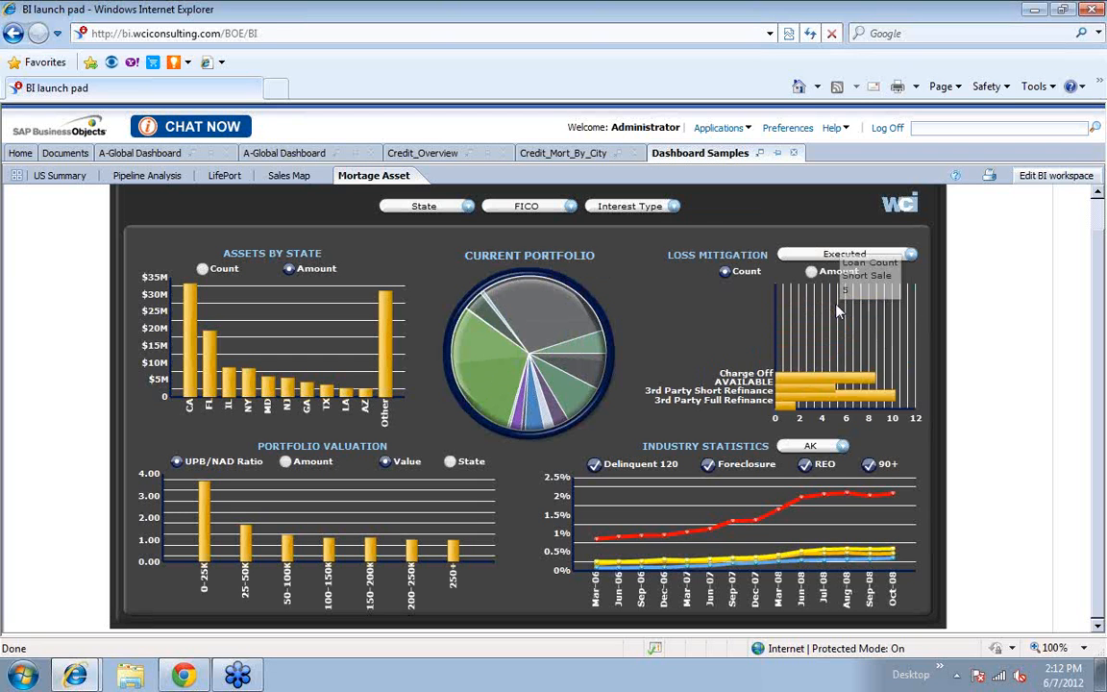
left_click(835, 452)
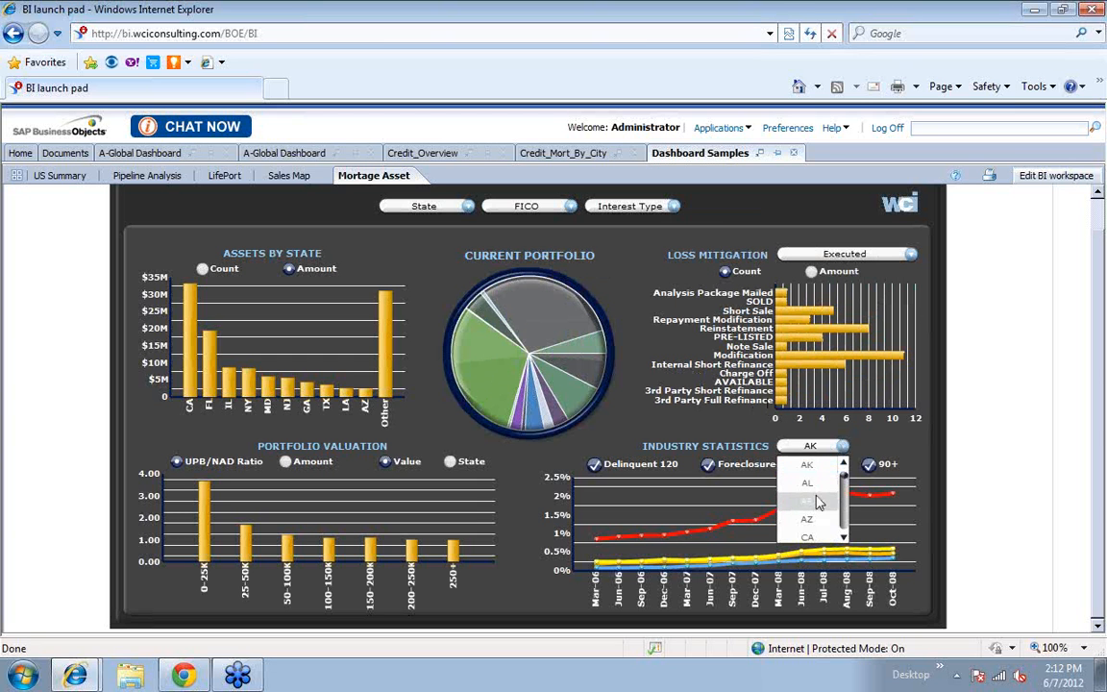
left_click(819, 503)
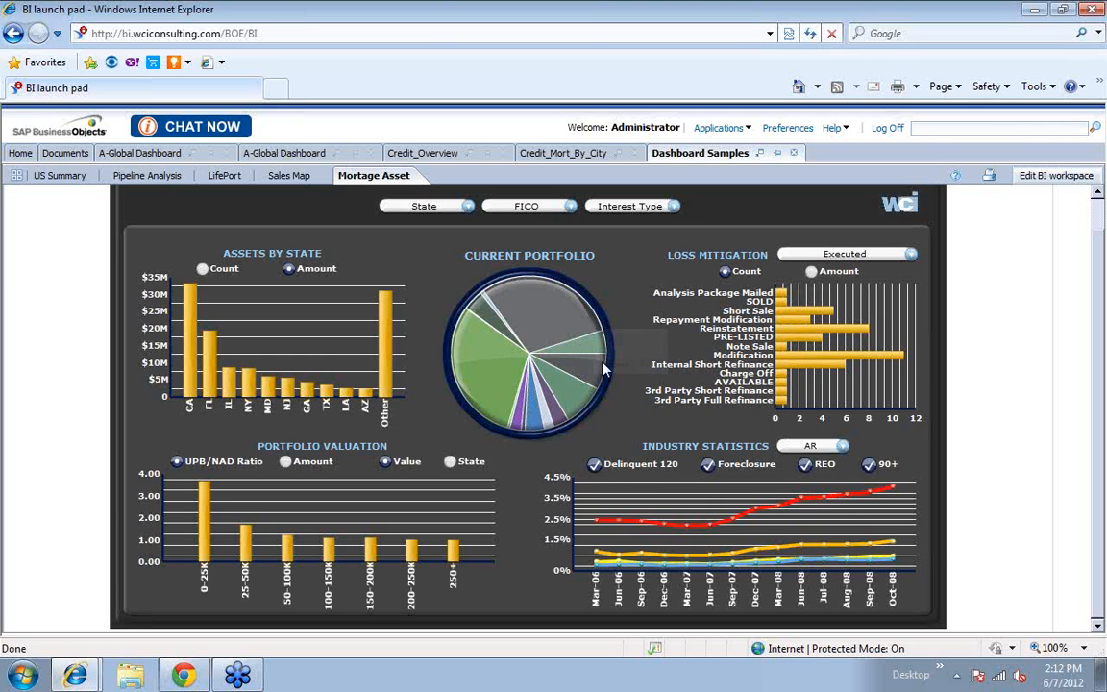
- View the LifePort and US Summary dashboards, and look through the tables, charts and maps of A-Global Dashboard
left_click(221, 175)
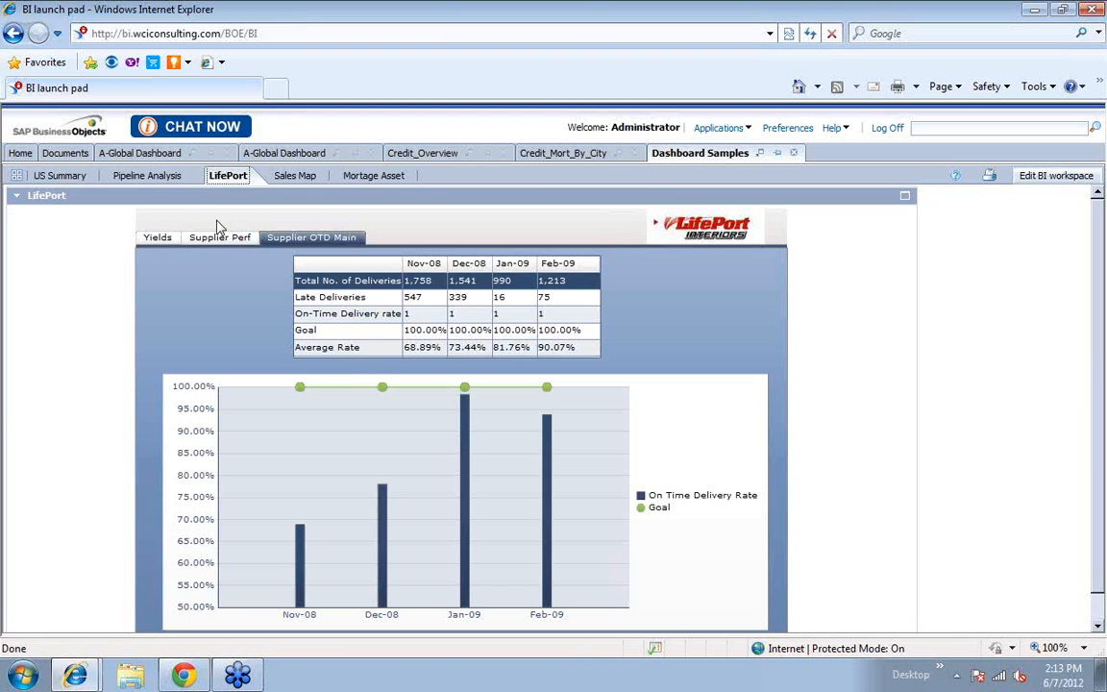
left_click(61, 177)
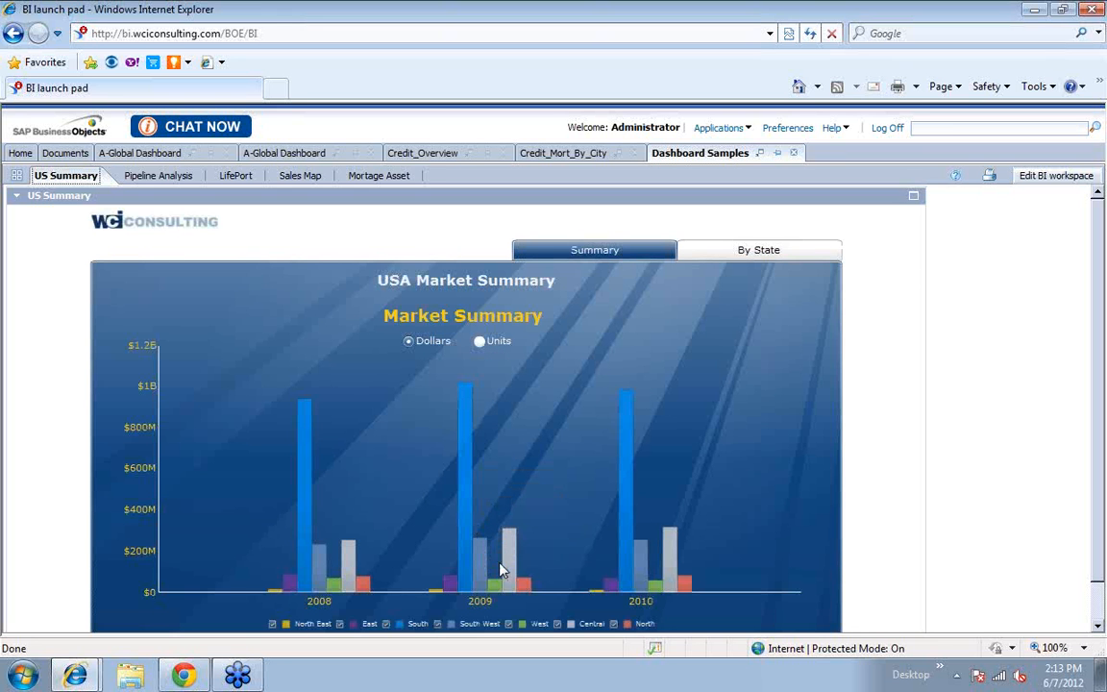
left_click(292, 157)
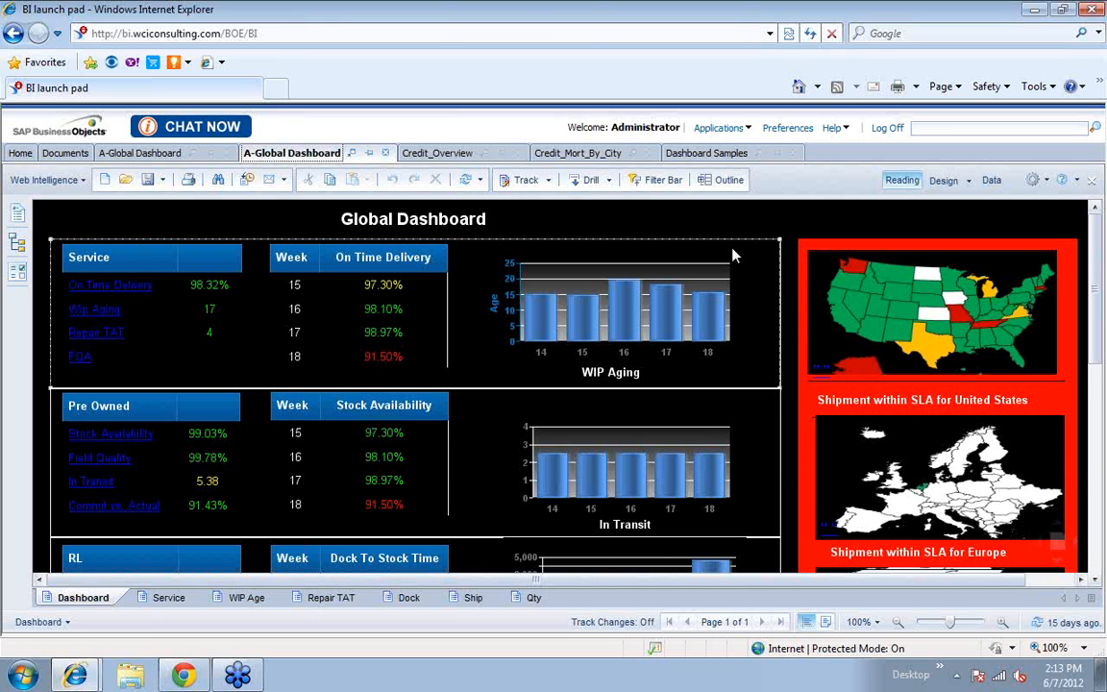
scroll(733, 255, "down", 1)
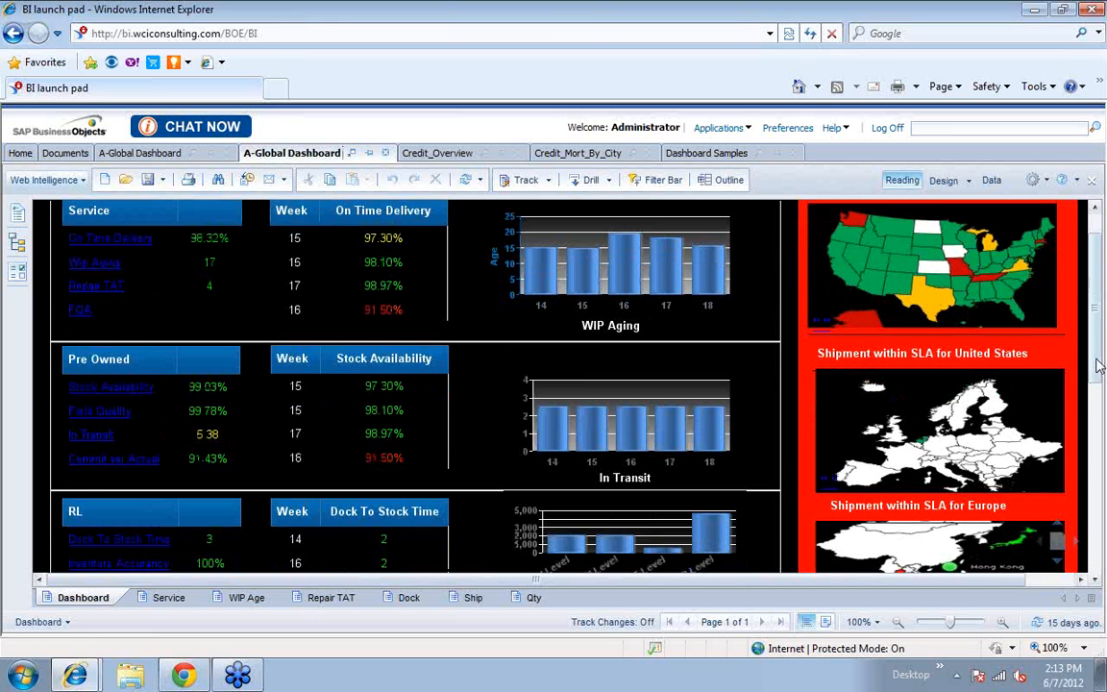
scroll(381, 268, "up", 1)
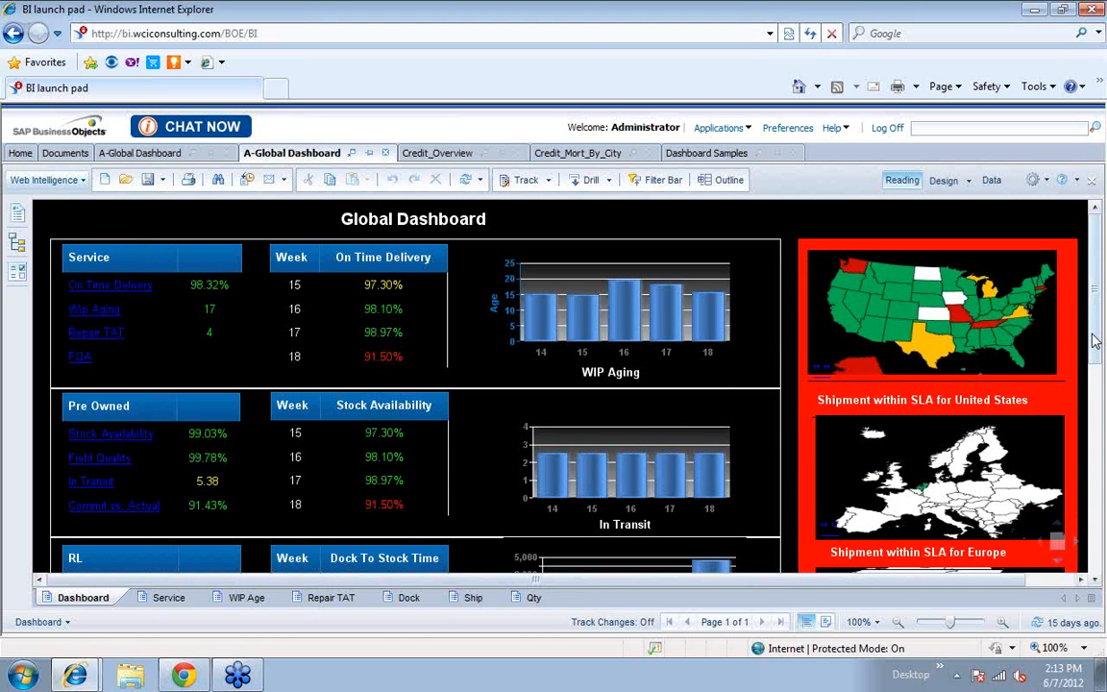
mouse_move(1093, 341)
left_mouse_down()
mouse_move(1098, 423)
mouse_move(1097, 317)
left_mouse_up()
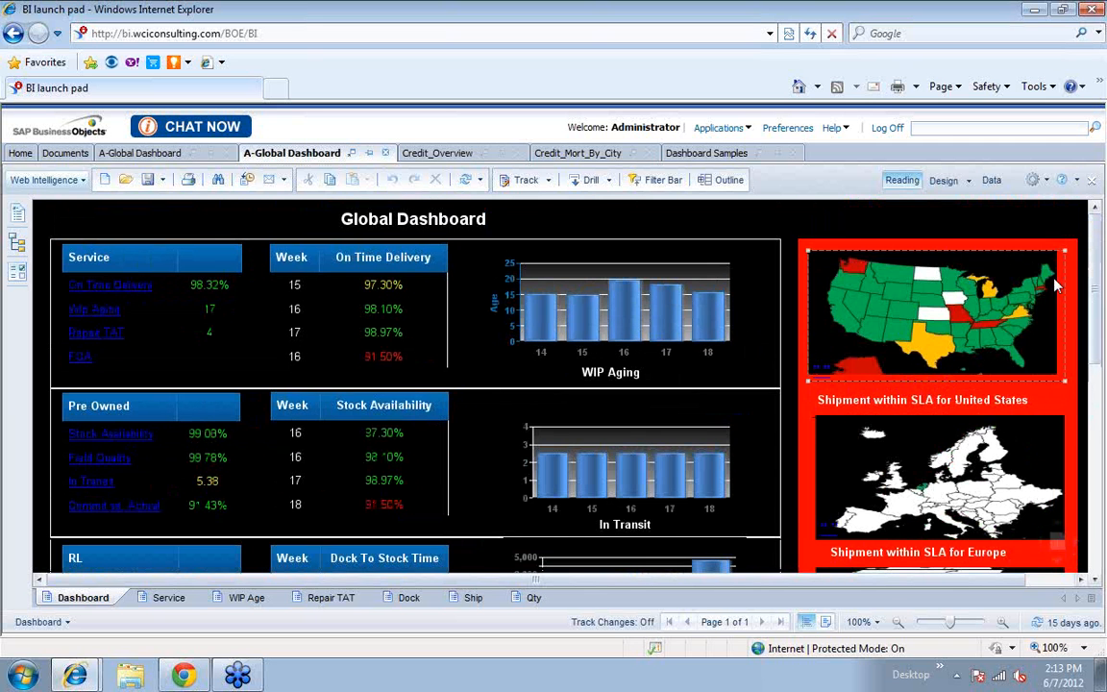
- Launch the Web Intelligence Application from BI launch pad
left_click(749, 128)
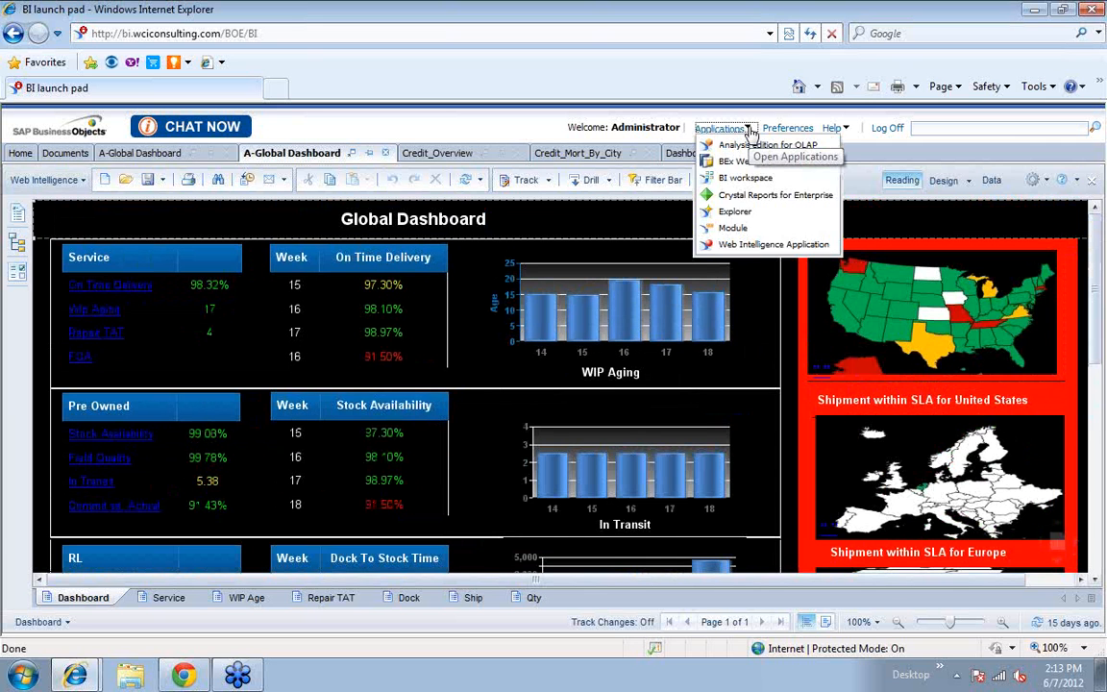
left_click(759, 245)
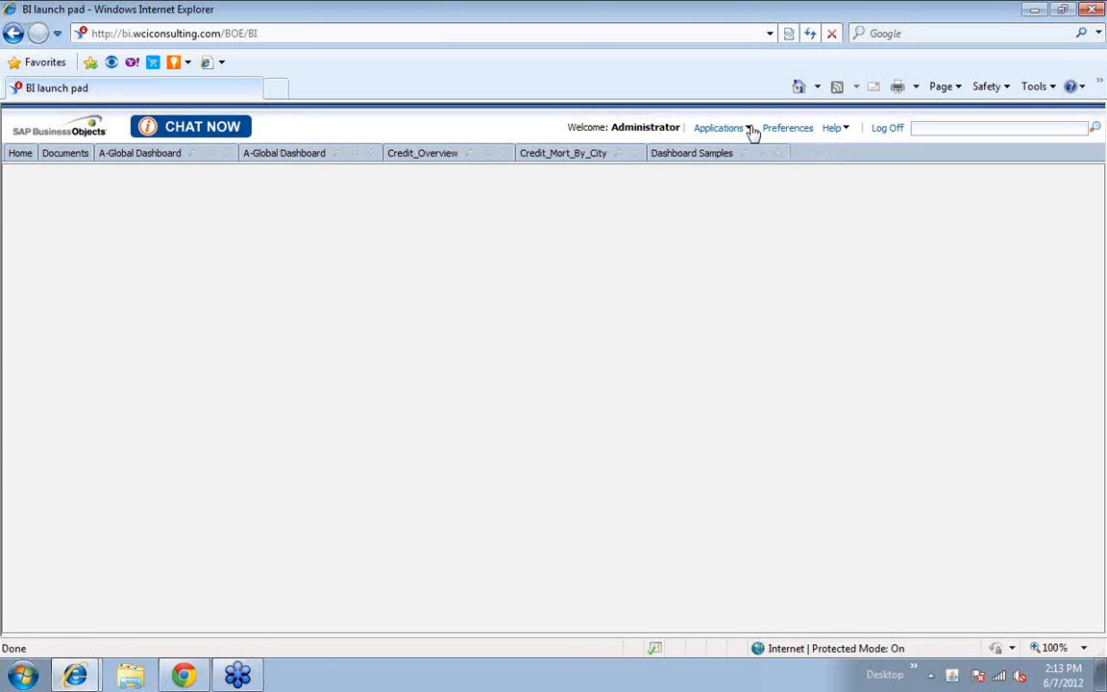
- Launch the Explorer application from BI launch pad and refresh its list of information spaces
left_click(751, 129)
left_click(736, 211)
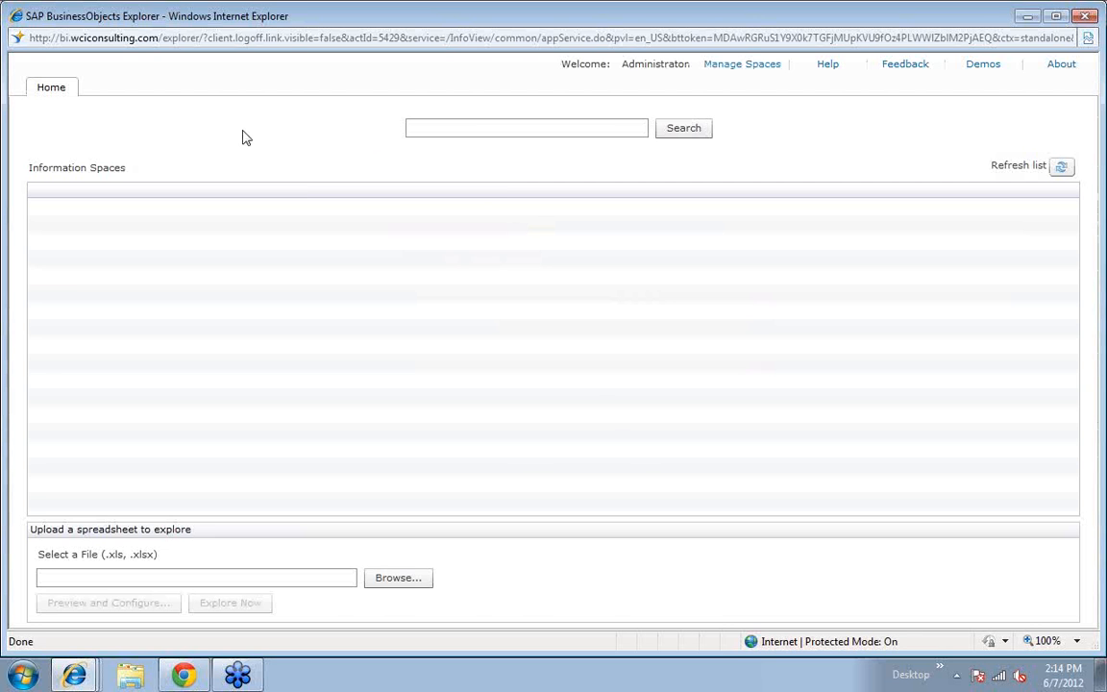
left_click(1060, 167)
left_click(1028, 17)
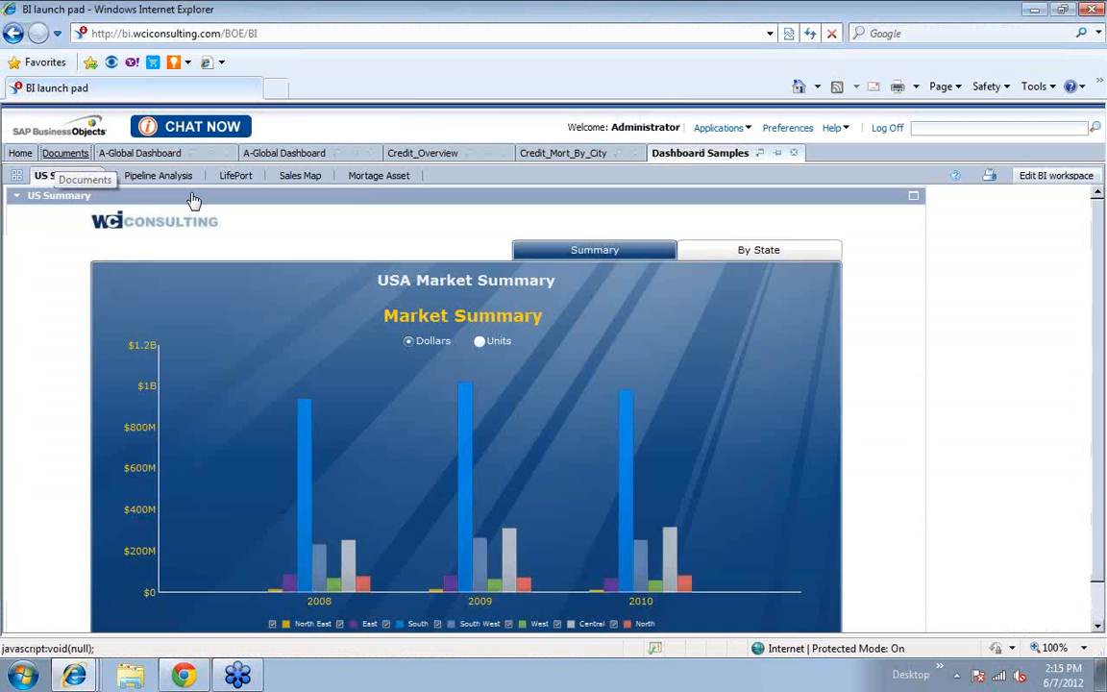
- Open the Christmas Sales information space from My Favorites, maximized with the browser in full screen
left_click(64, 154)
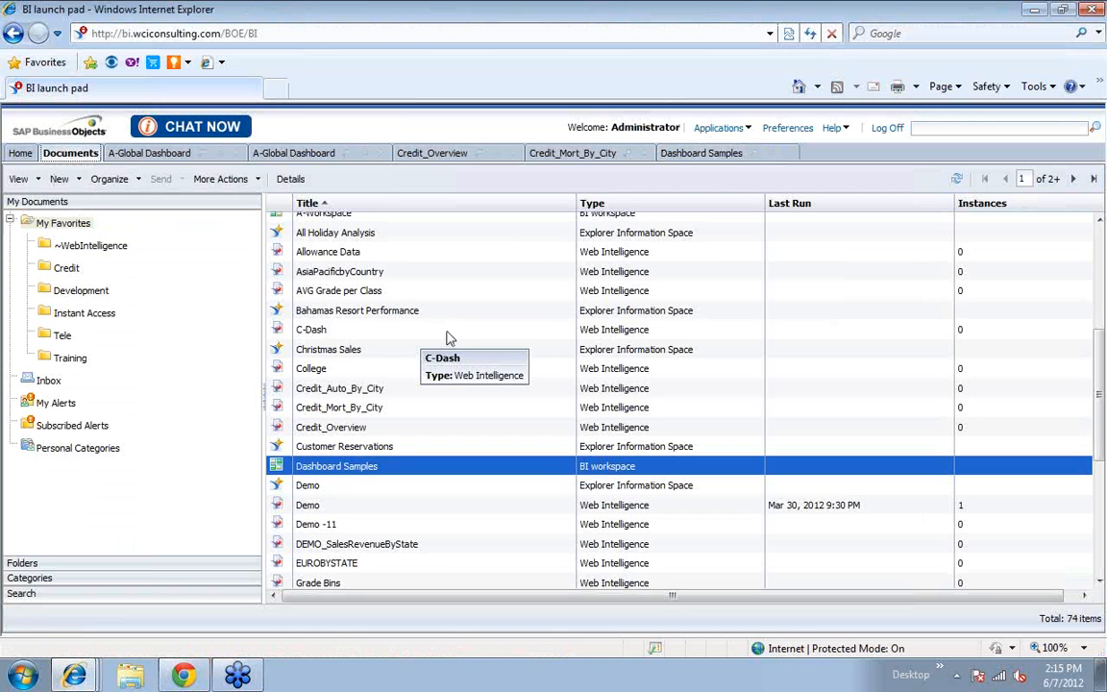
left_click(349, 357)
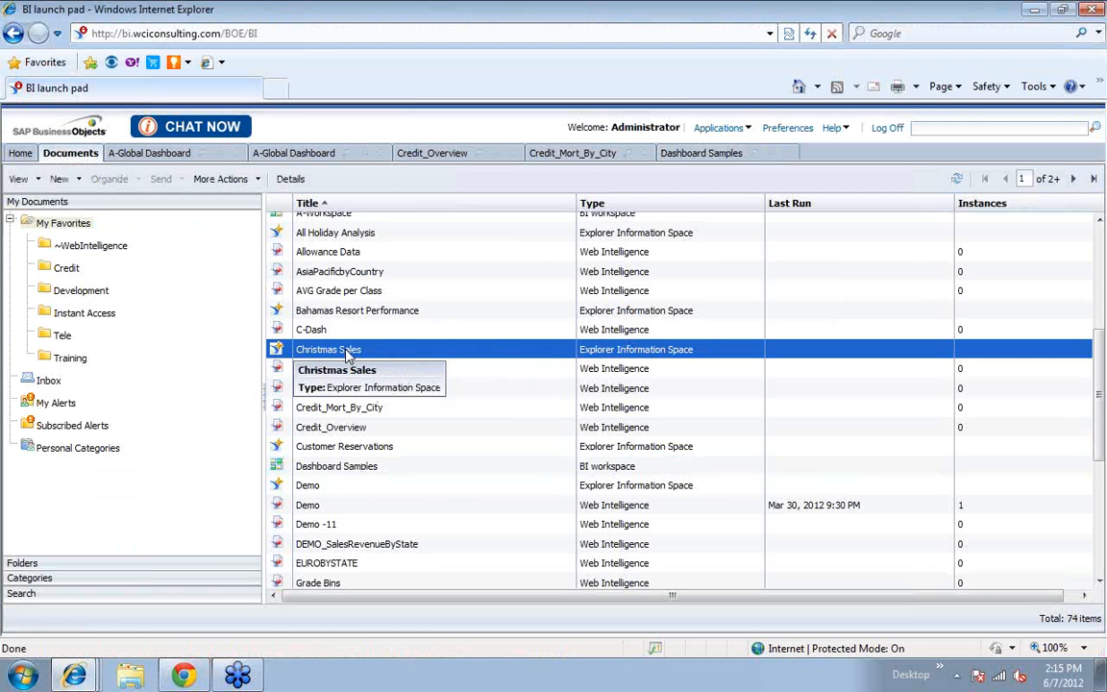
double_click(349, 355)
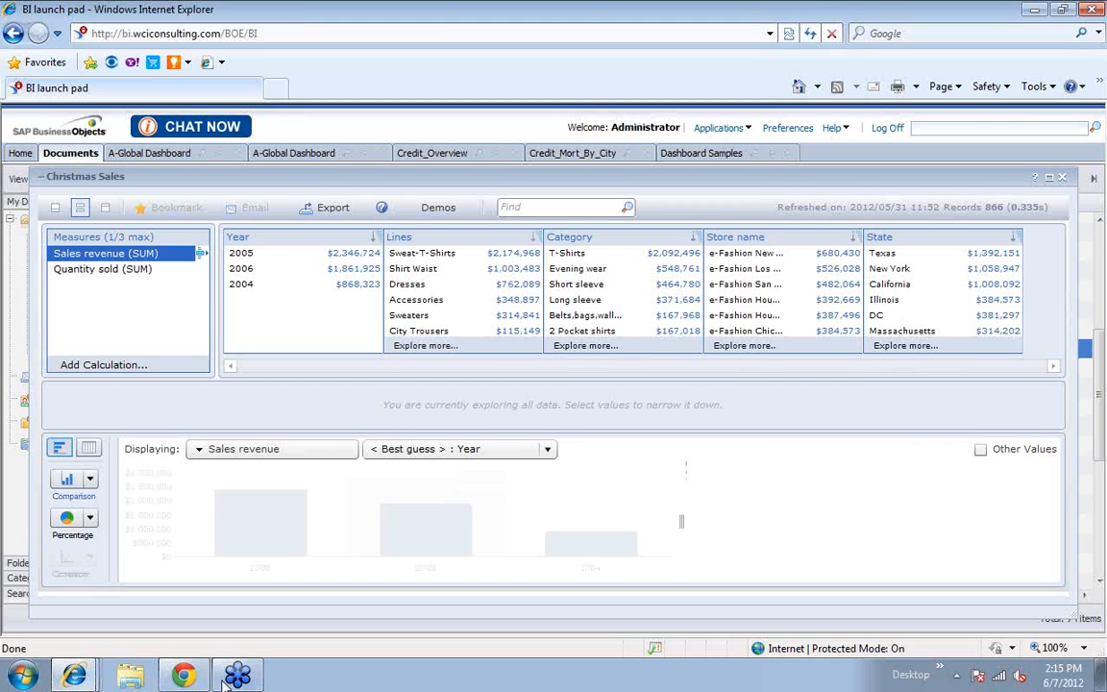
left_click(1050, 181)
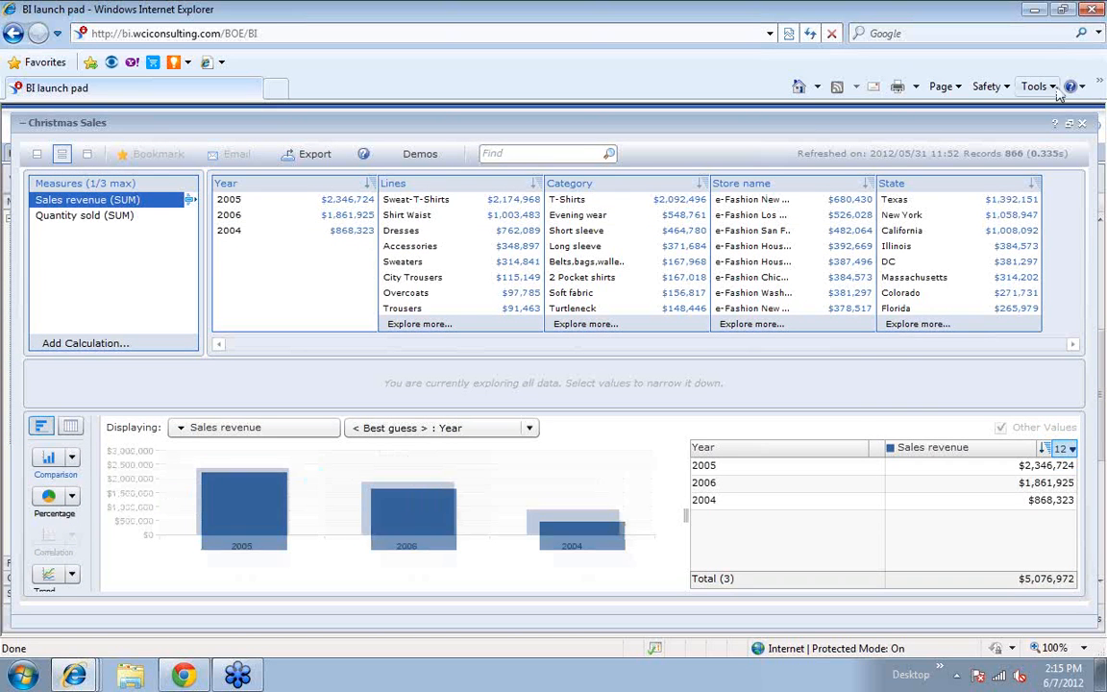
left_click(1053, 87)
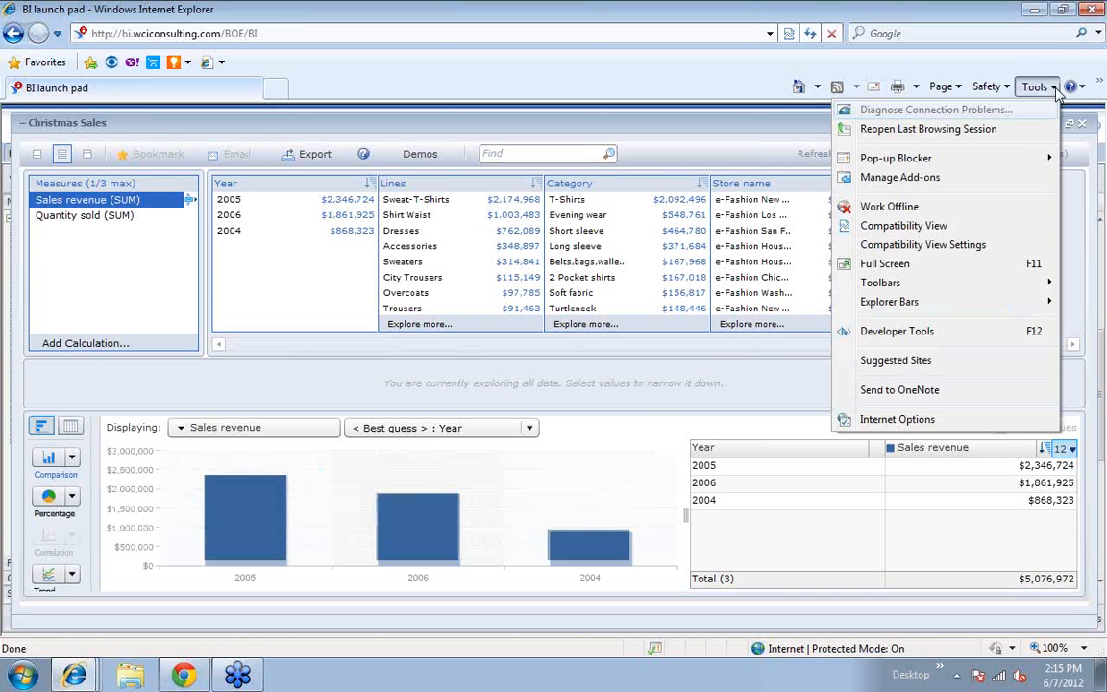
left_click(918, 265)
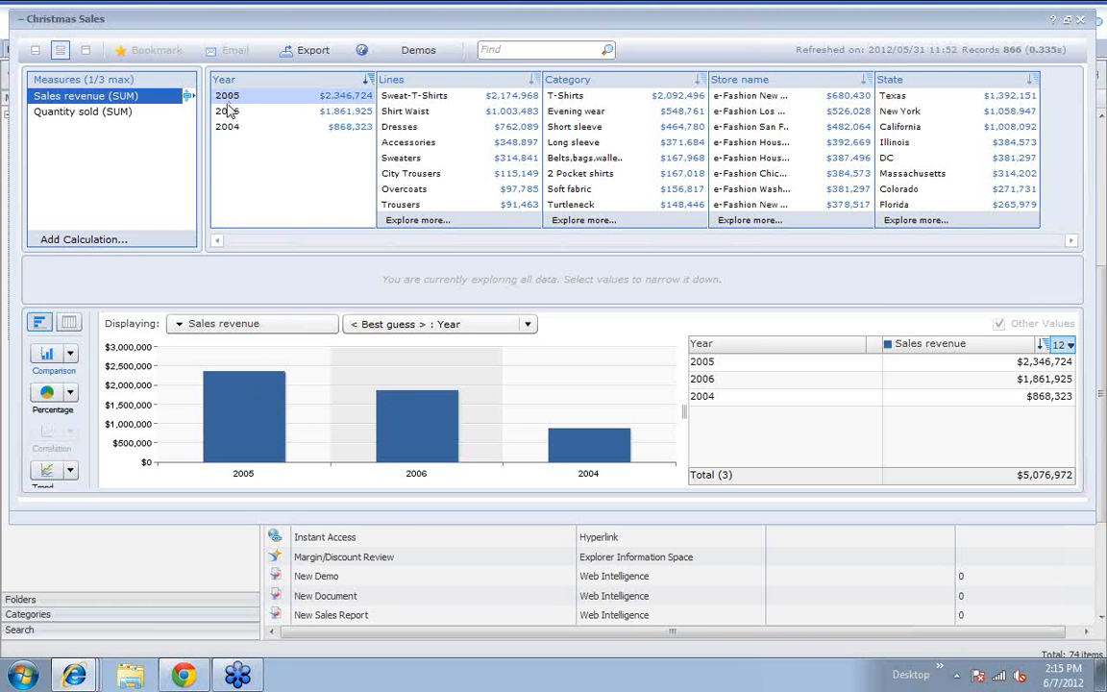
- Narrow the Christmas Sales data to the Sweat-T-Shirts line and the years 2005 and 2006
left_click(418, 100)
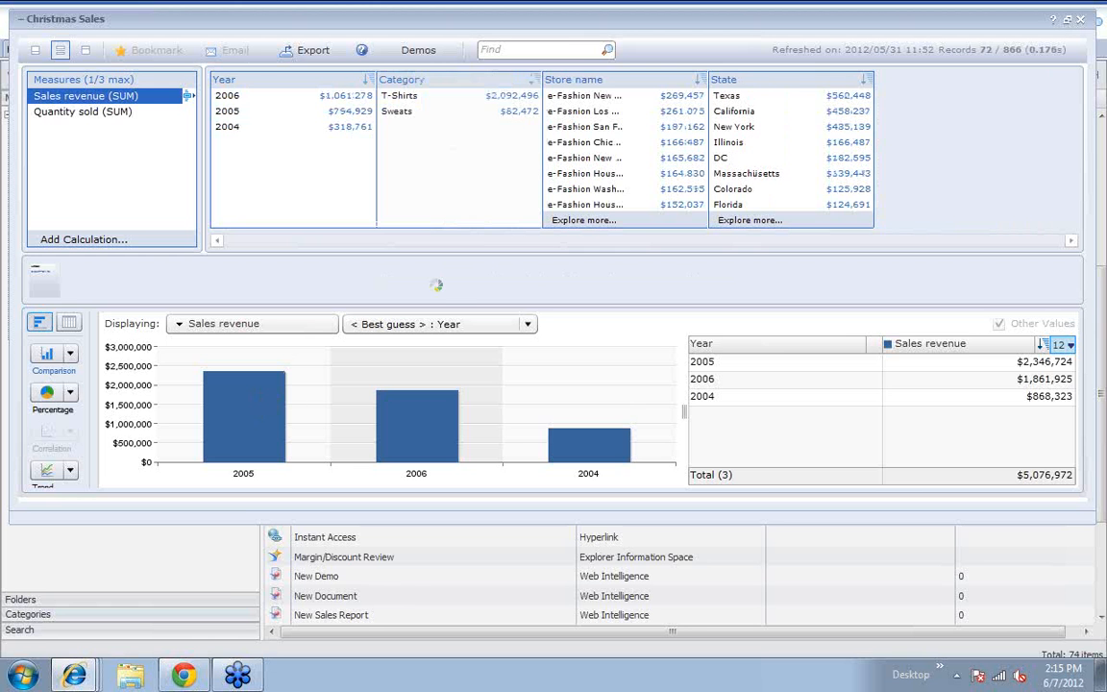
left_click_drag(188, 348, 435, 447)
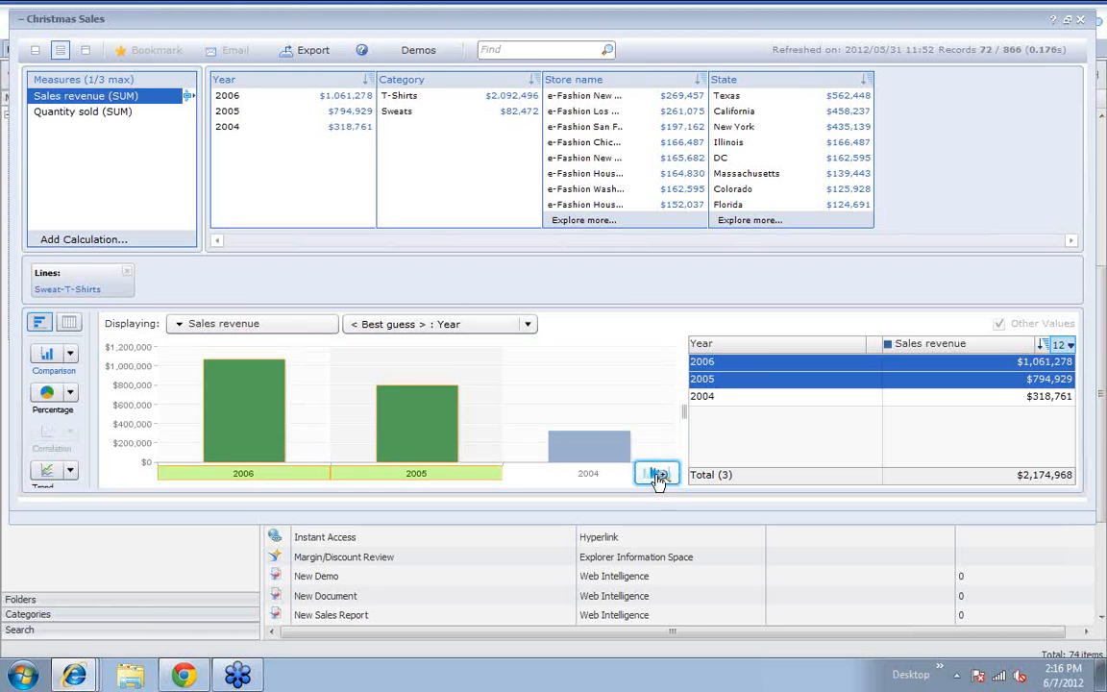
left_click(658, 476)
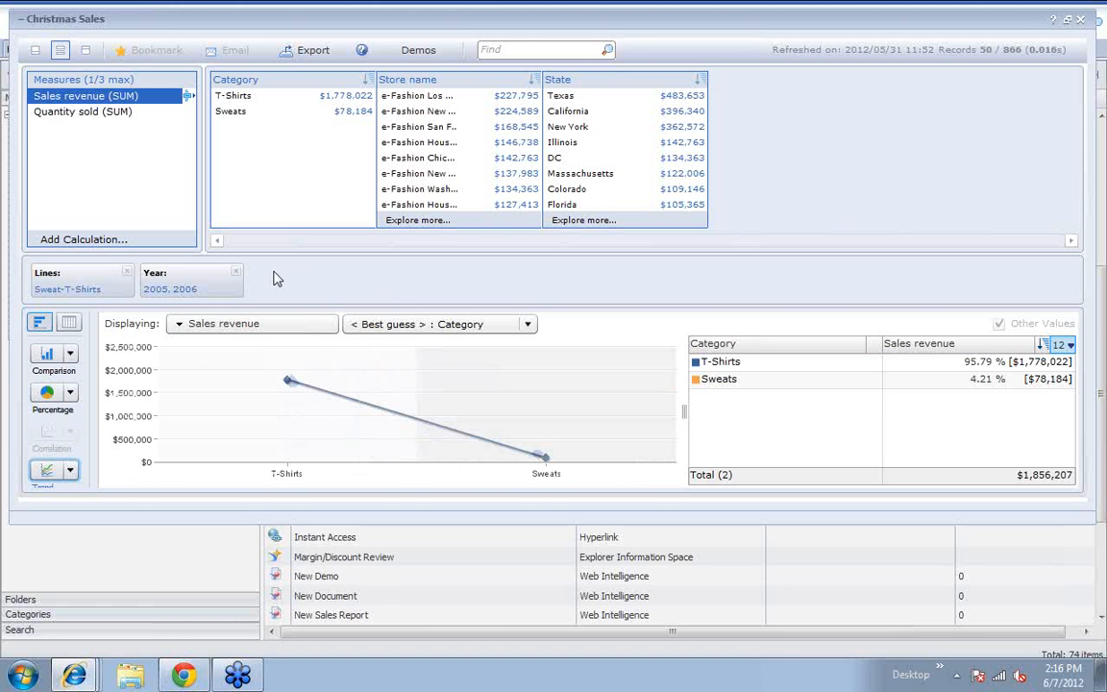
- Add Sweaters, Overcoats, City Skirts and Leather to the Lines filter
left_click(76, 293)
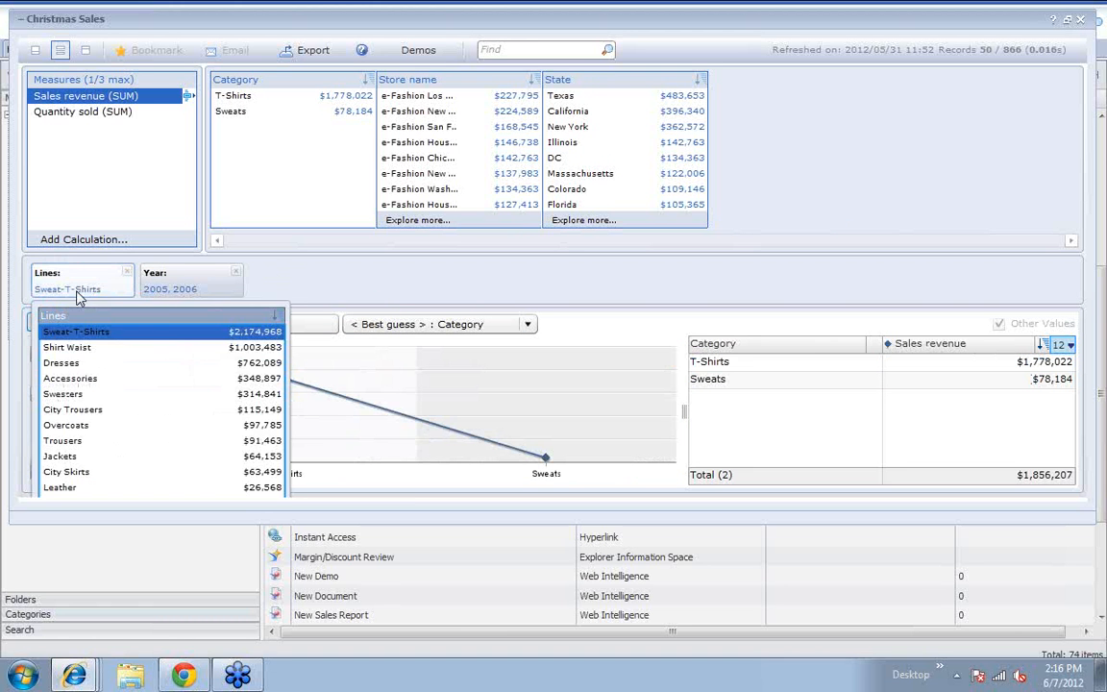
left_click(96, 395)
left_click(89, 426)
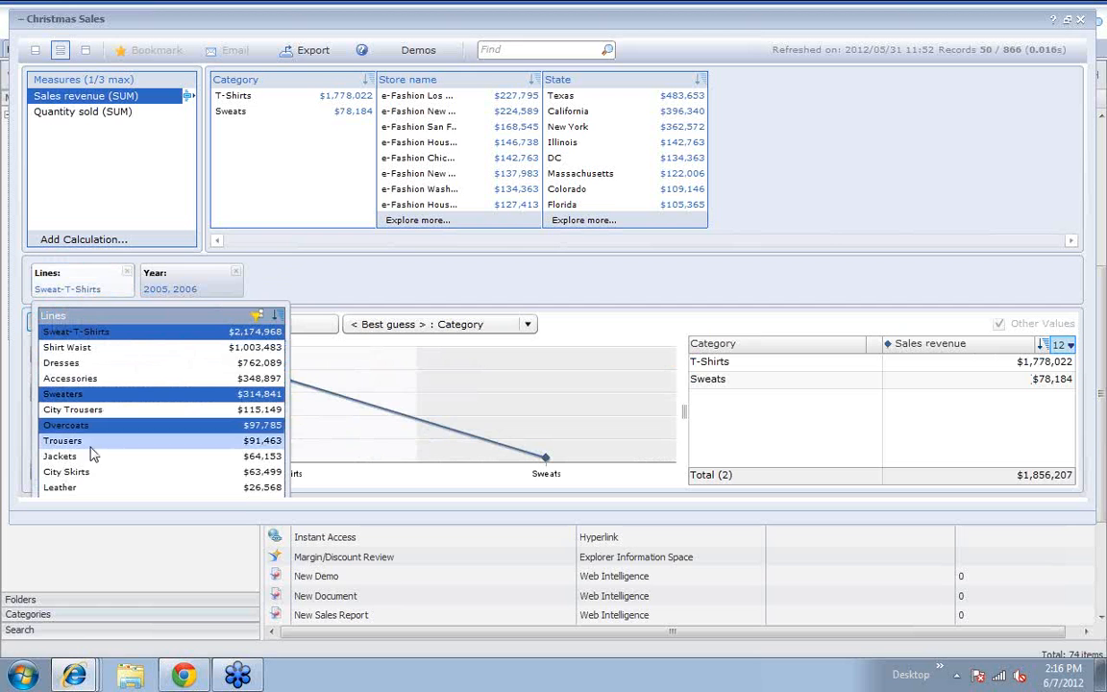
left_click(77, 470)
left_click(72, 486)
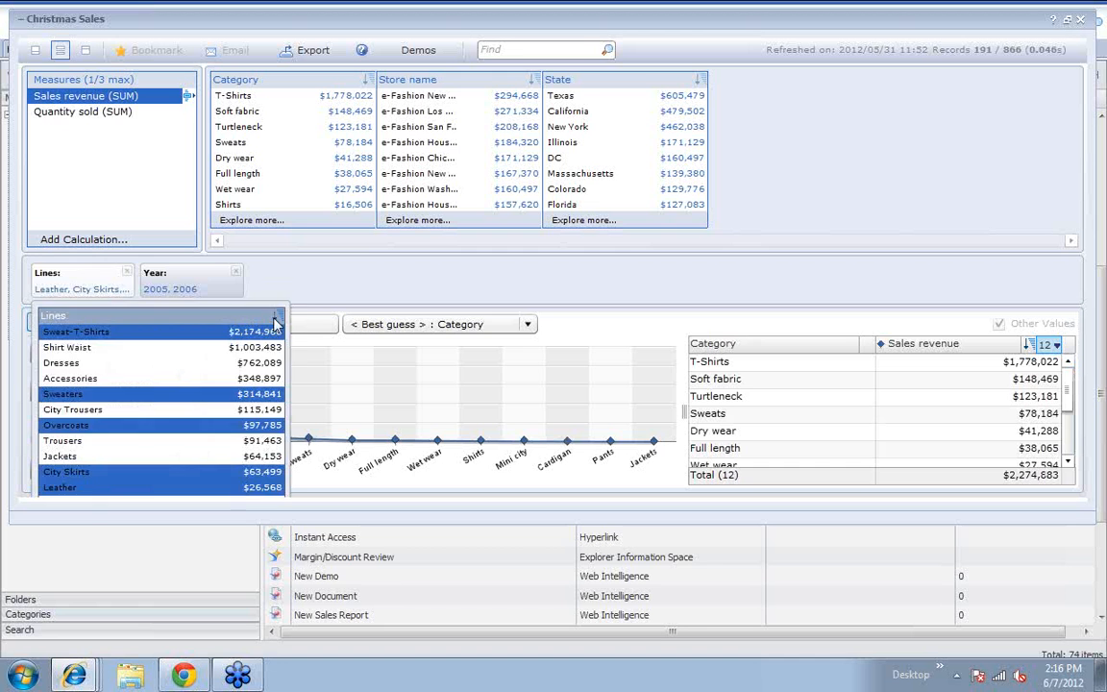
- Chart sales revenue together with quantity sold by State as a comparison bar chart
left_click(527, 325)
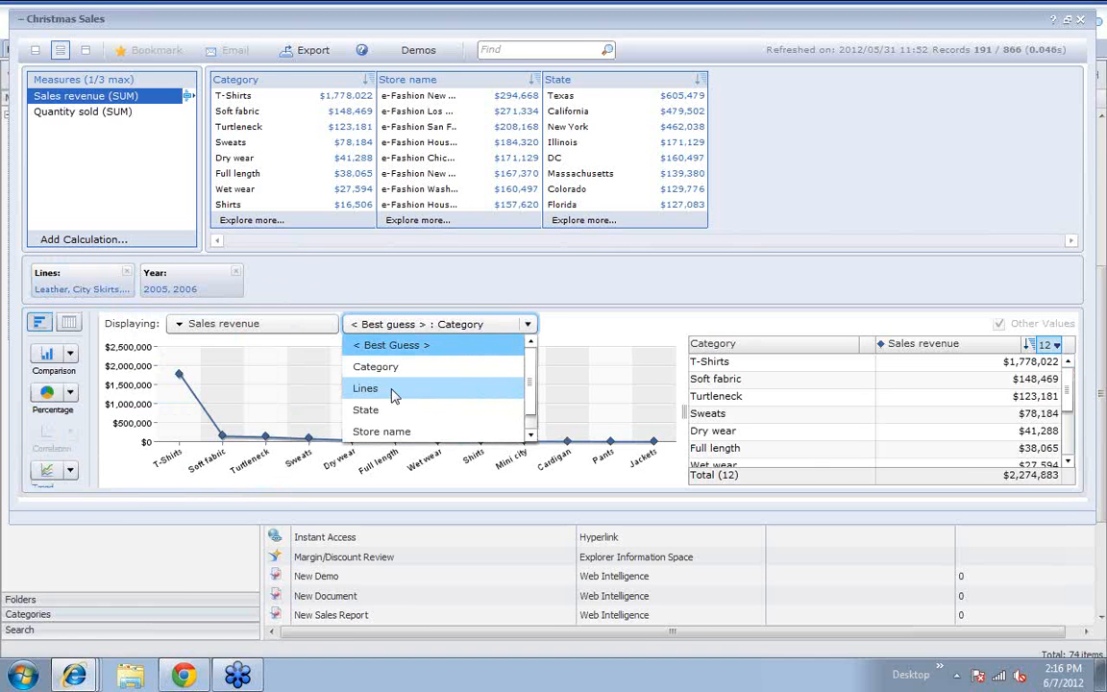
left_click(374, 411)
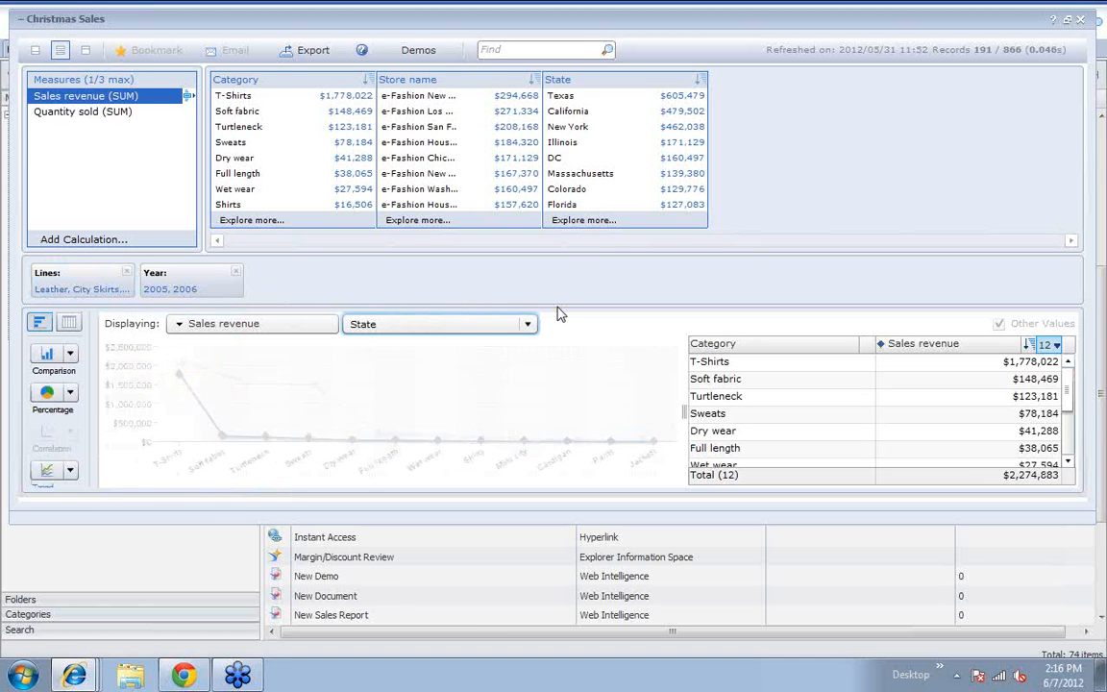
left_click(113, 111, "ctrl")
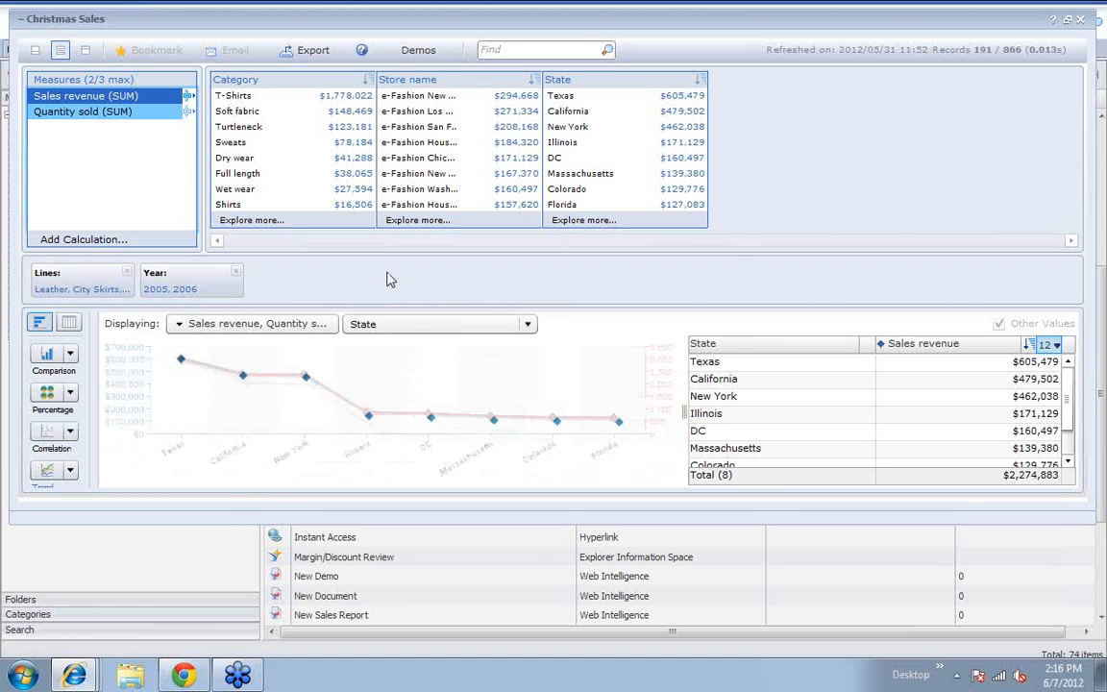
left_click(53, 363)
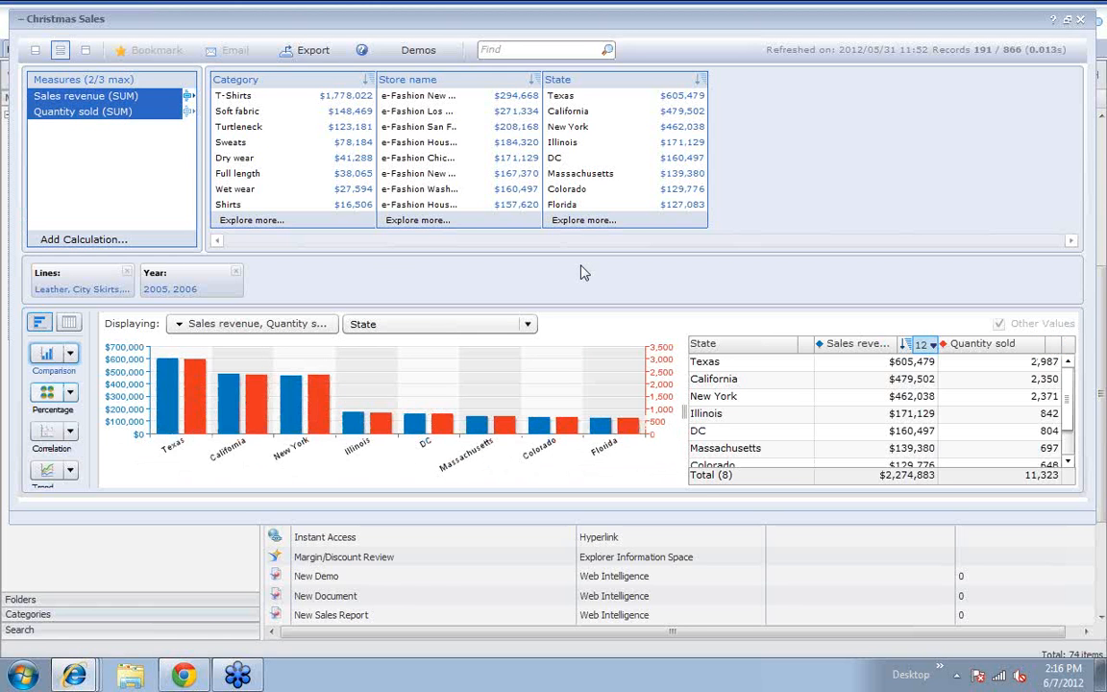
- Remove Sales revenue from the charted measures, leaving only Quantity sold, and close the Christmas Sales exploration
left_click(183, 328)
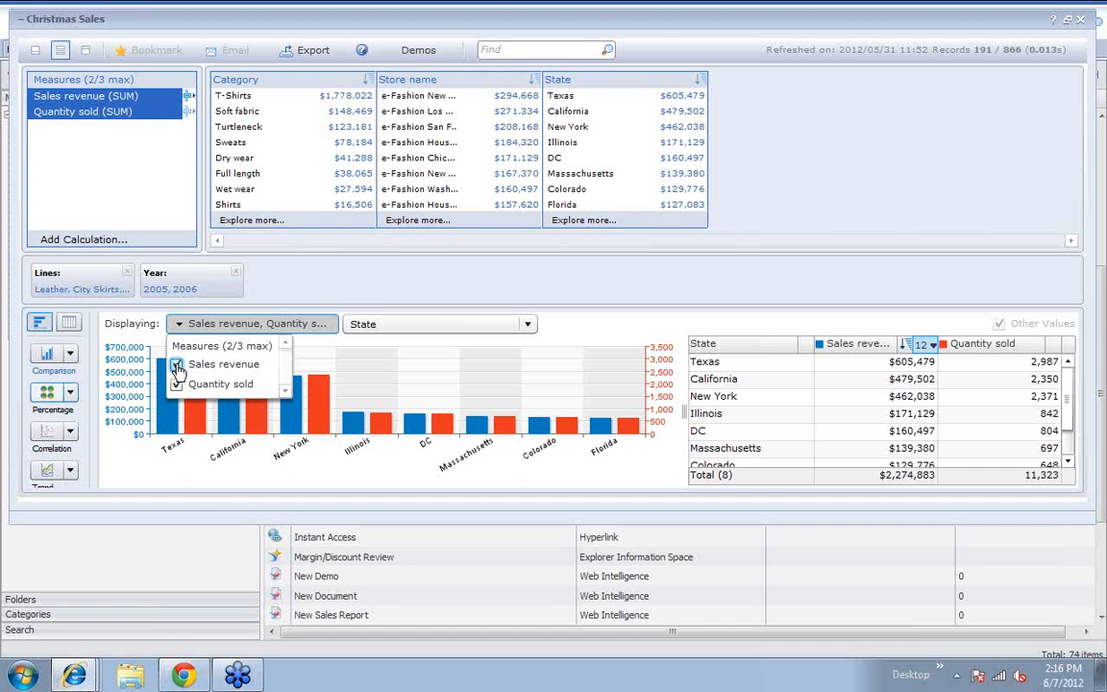
left_click(176, 364)
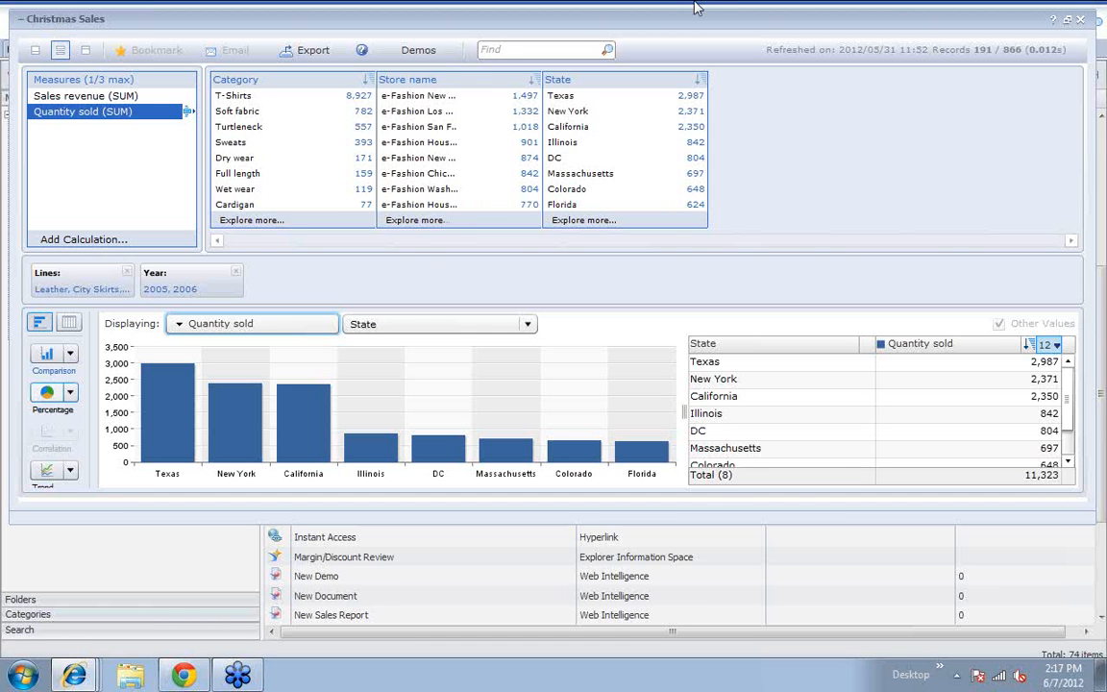
left_click(1078, 21)
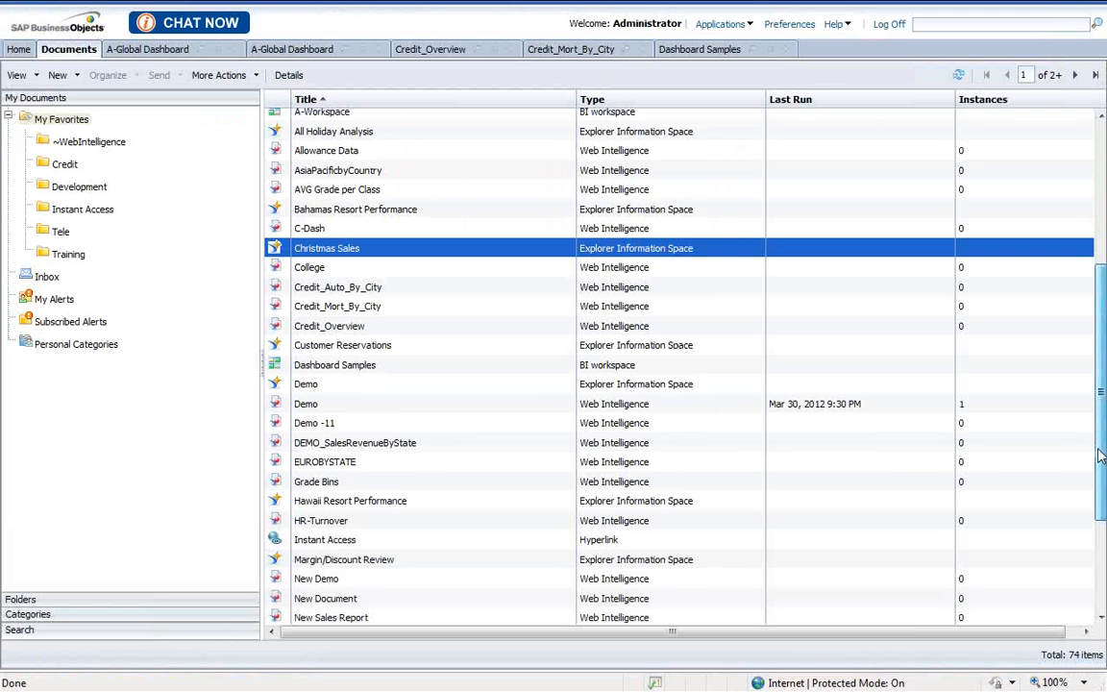
- Close the open Dashboard Samples, Credit_Mort_By_City, Credit_Overview and both A-Global Dashboard documents
left_click_drag(1102, 457, 1103, 307)
left_click(787, 49)
left_click(643, 49)
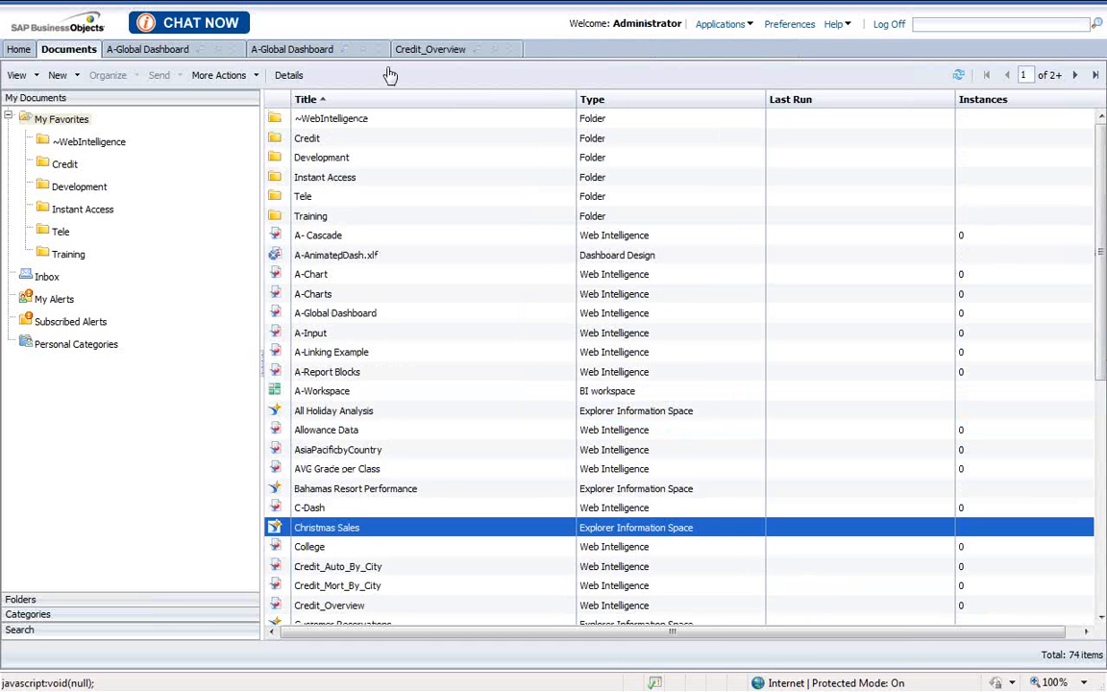
left_click(511, 50)
left_click(343, 49)
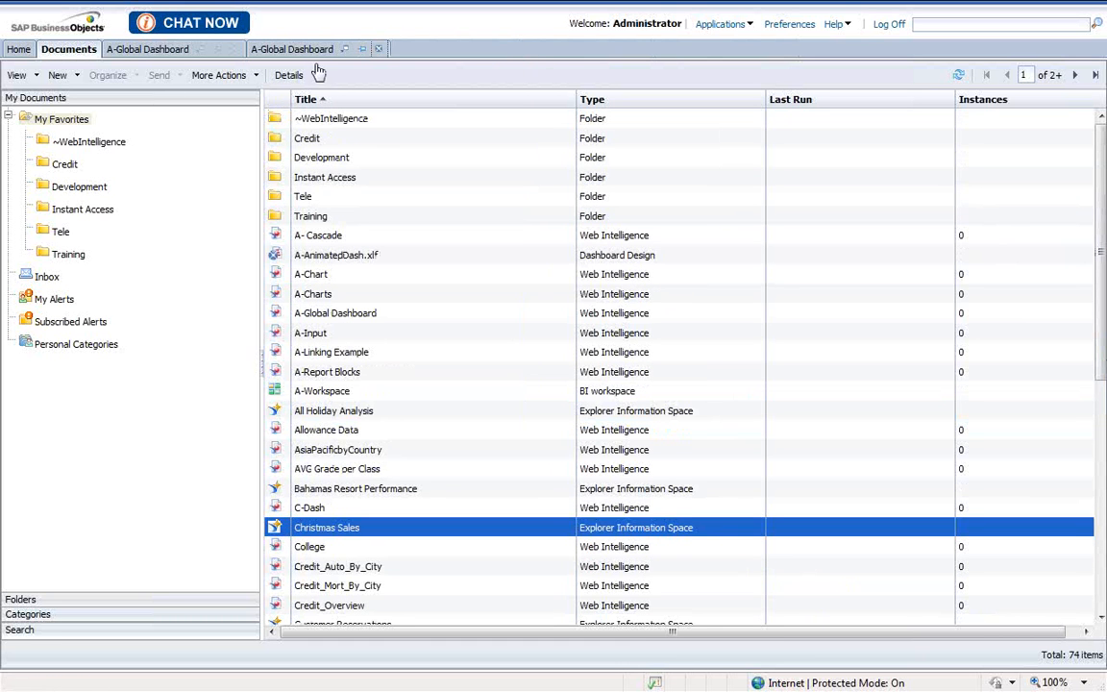
left_click(219, 49)
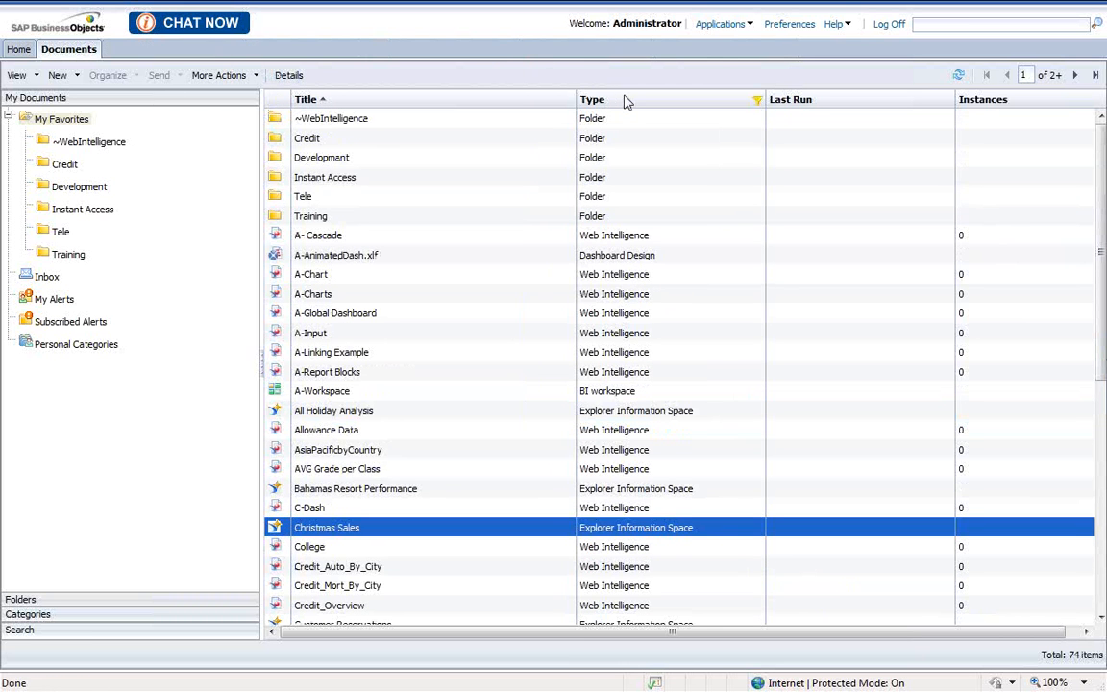
- Launch the Web Intelligence Application and create a new document based on the eFashion universe
left_click(749, 25)
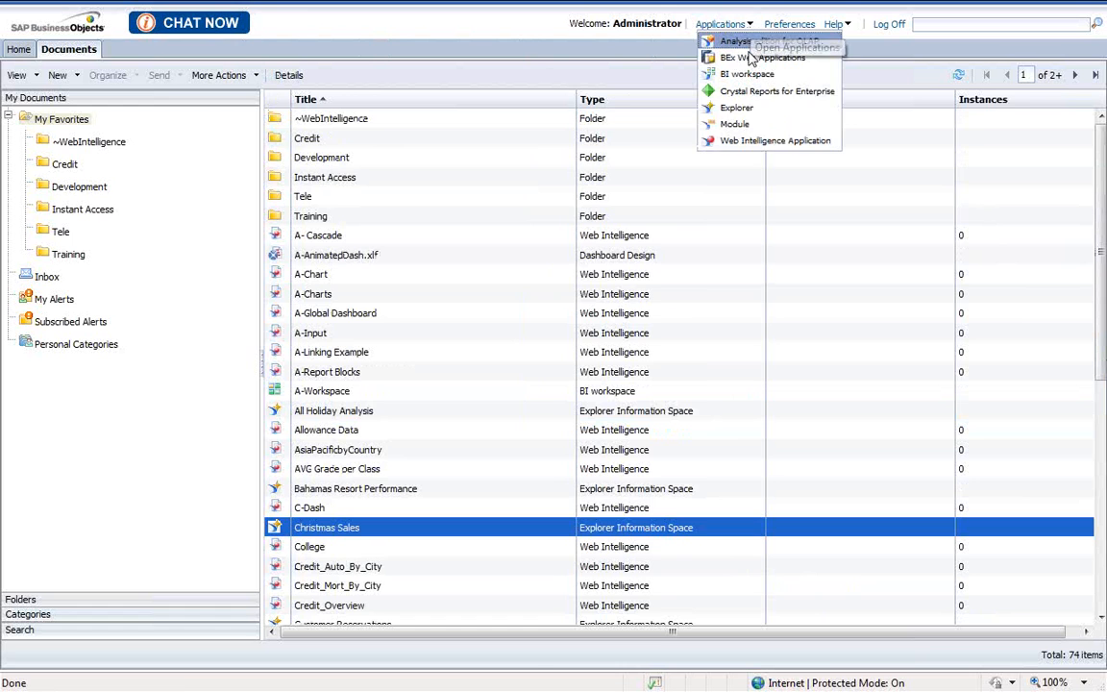
left_click(743, 142)
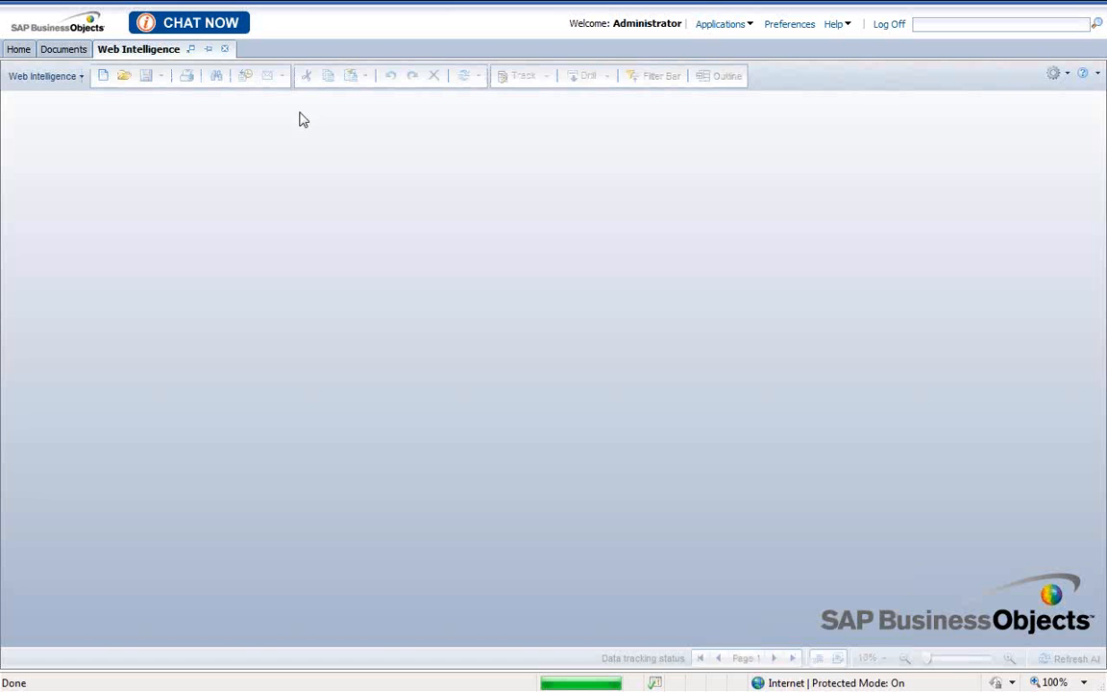
left_click(103, 77)
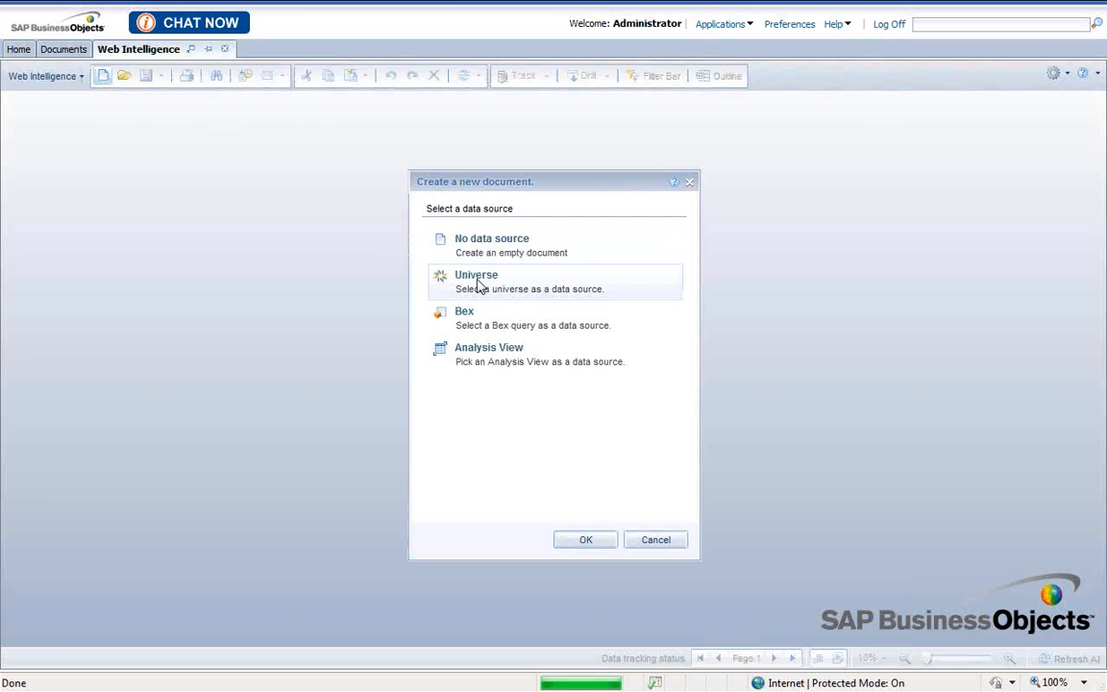
double_click(478, 285)
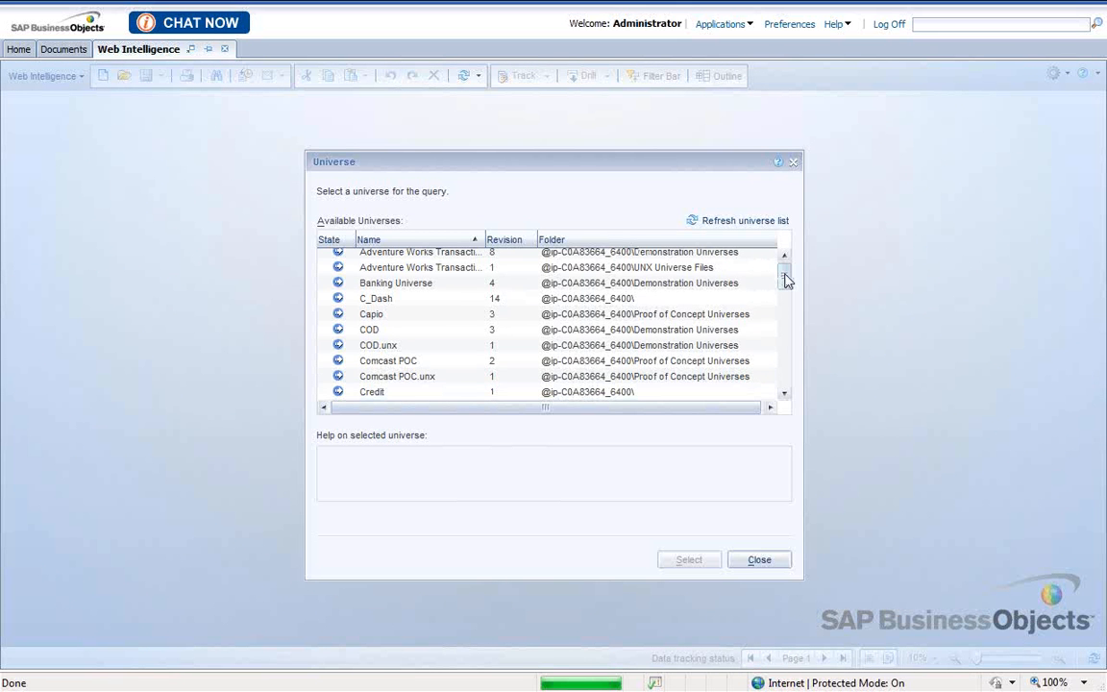
scroll(786, 279, "down", 3)
double_click(422, 330)
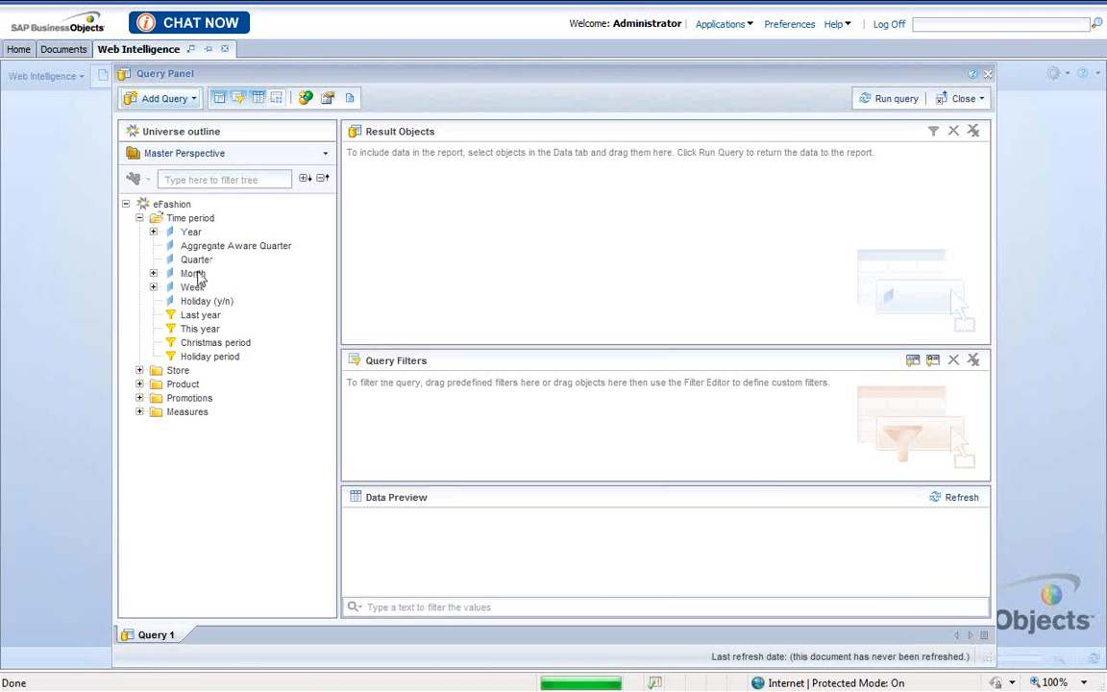
- Add Month, State, Category, Sales revenue and Quantity sold to the query's result objects
left_click_drag(193, 274, 524, 222)
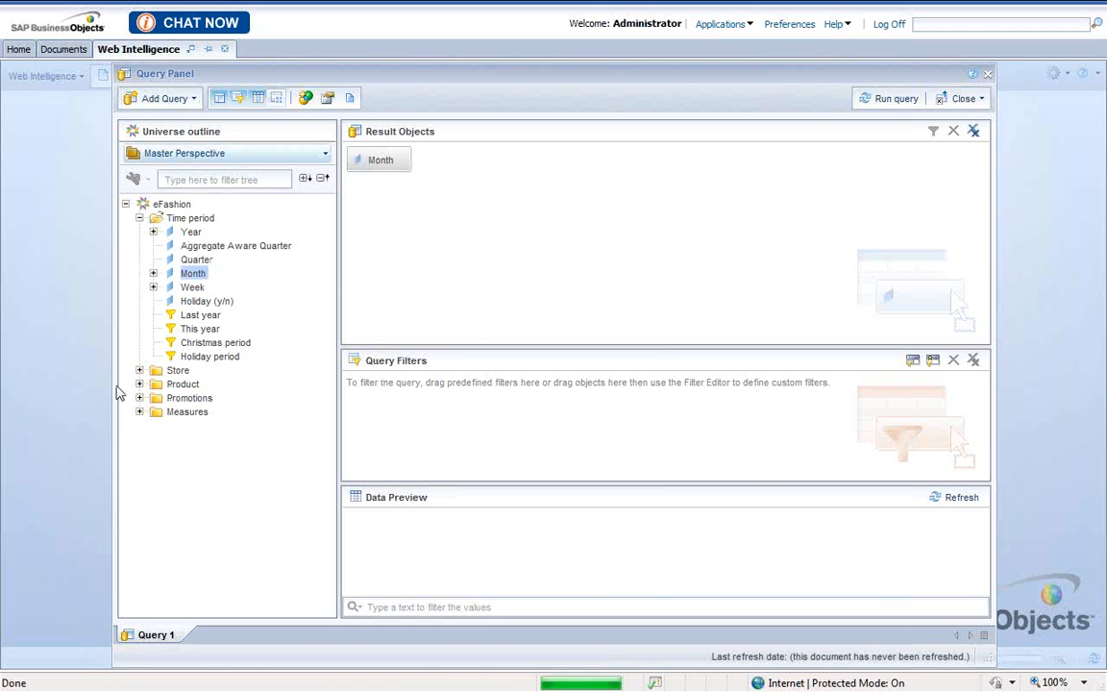
left_click(140, 370)
left_click_drag(189, 384, 533, 242)
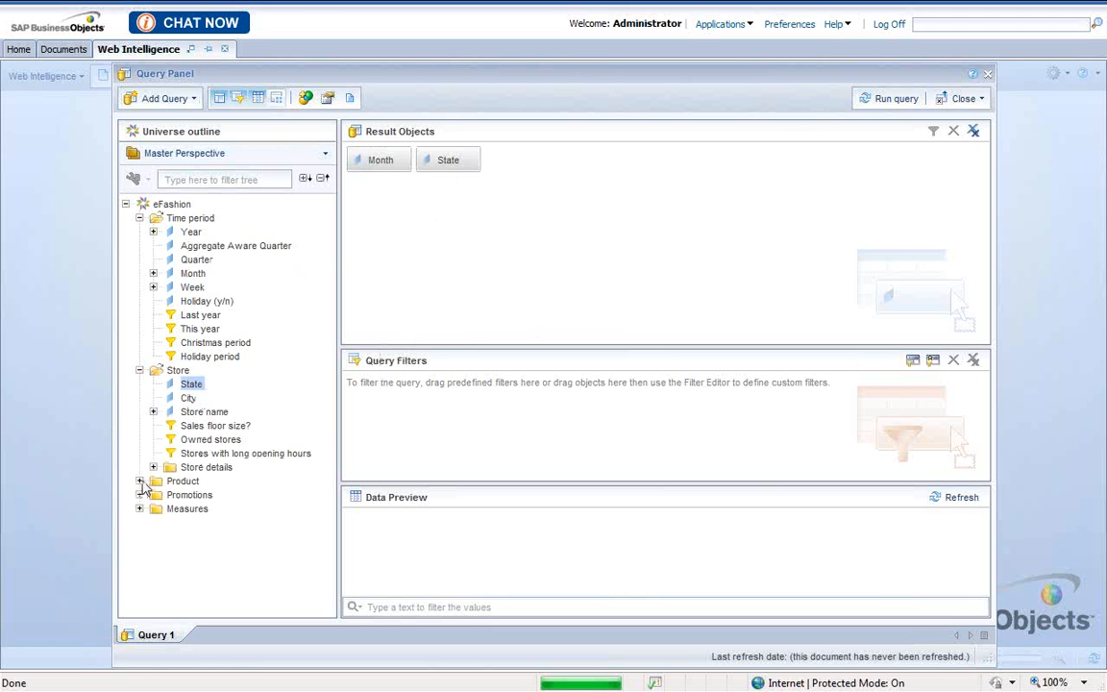
left_click(139, 481)
left_click_drag(197, 485, 550, 235)
left_click(139, 458)
left_click(139, 509)
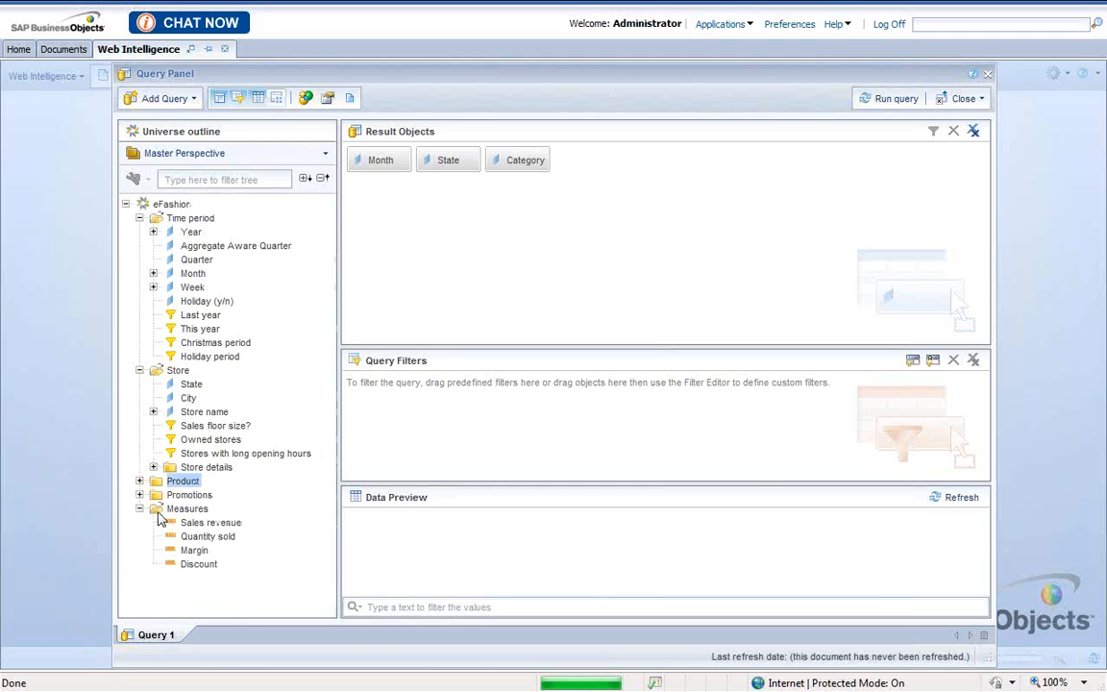
left_click_drag(192, 522, 865, 171)
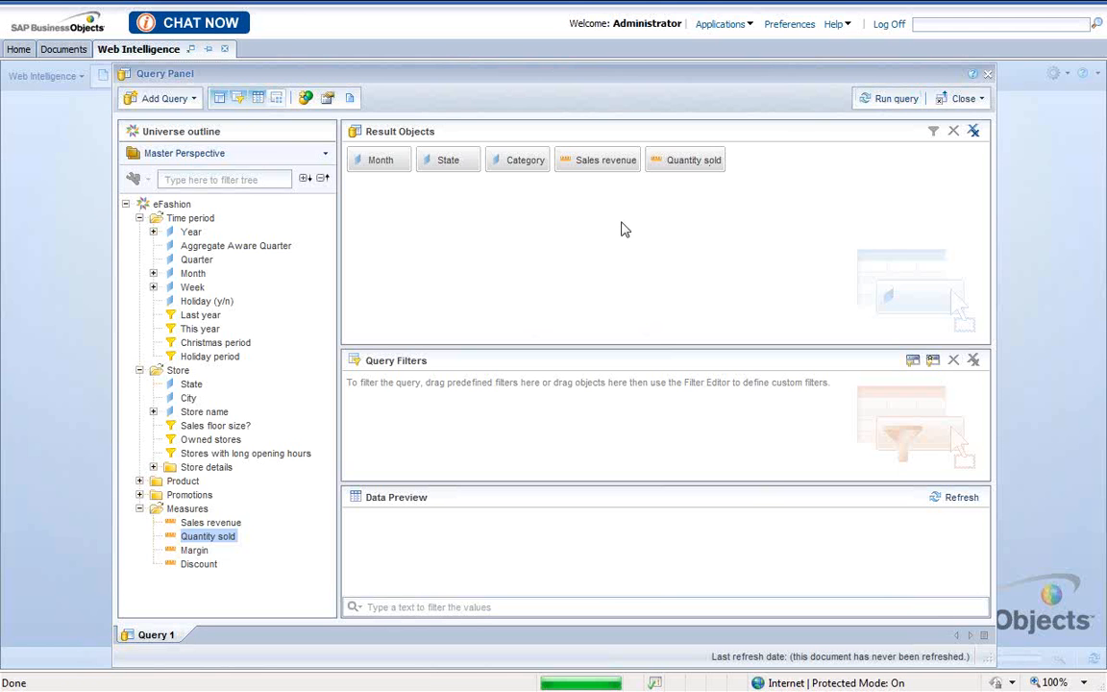
- Run the query and widen the Quantity sold column in the resulting report table
left_click(884, 101)
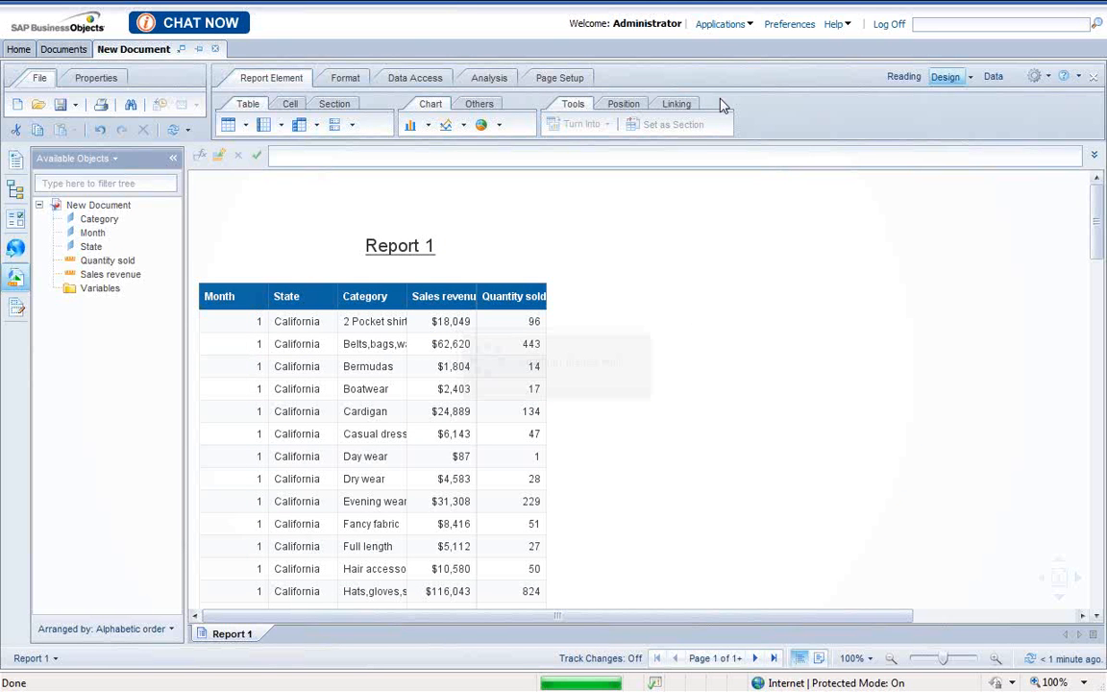
left_click(543, 297)
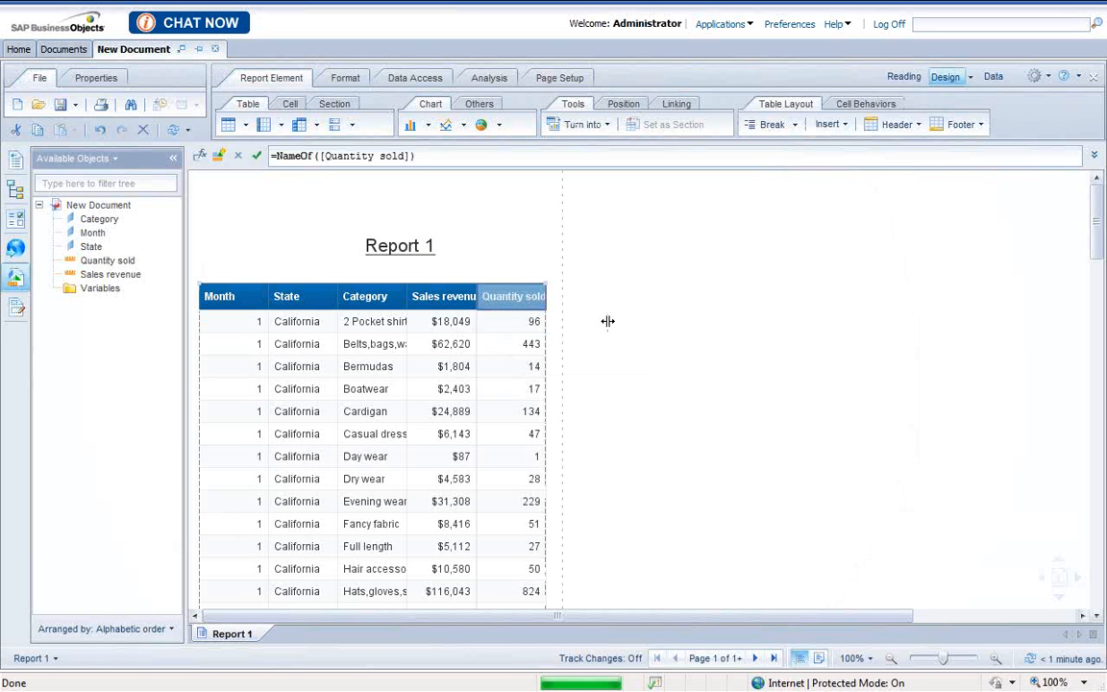
left_click_drag(607, 321, 608, 321)
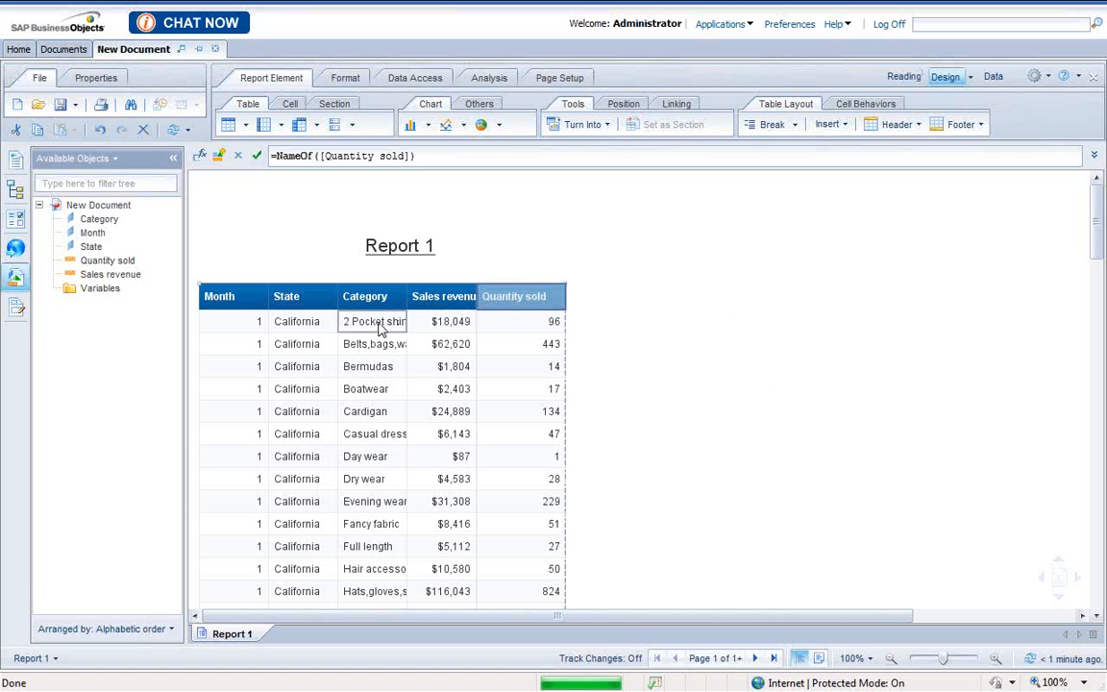
- Remove the Category and State columns from the table, and replace the Month column's values with the State object
left_click_drag(326, 321, 168, 240)
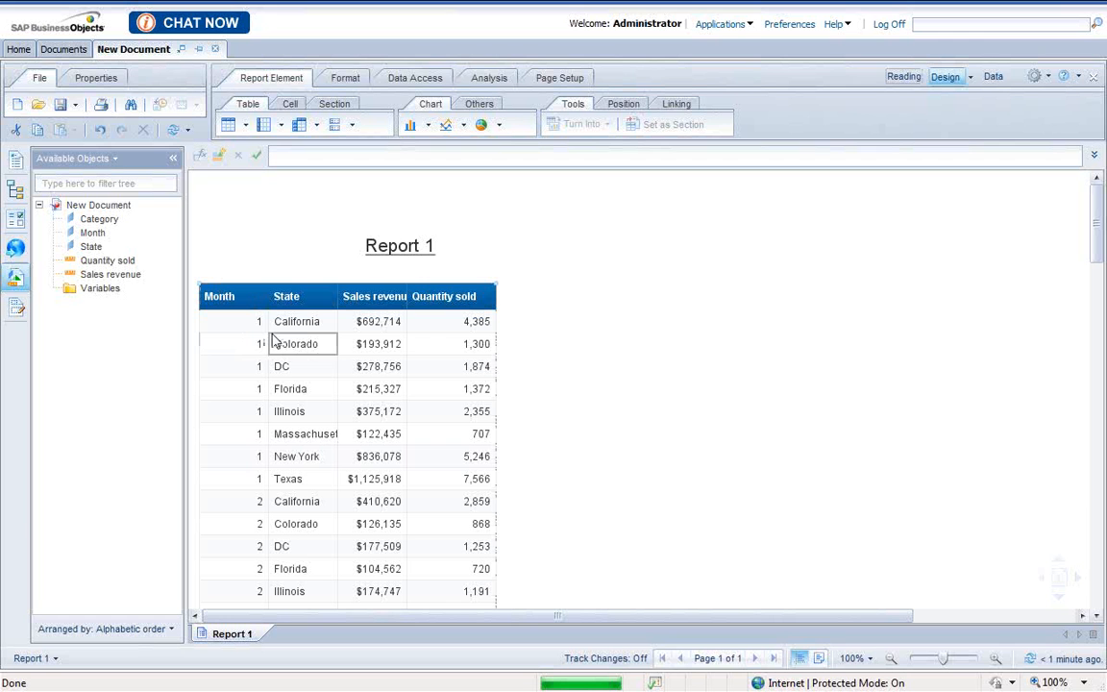
left_click_drag(274, 331, 155, 220)
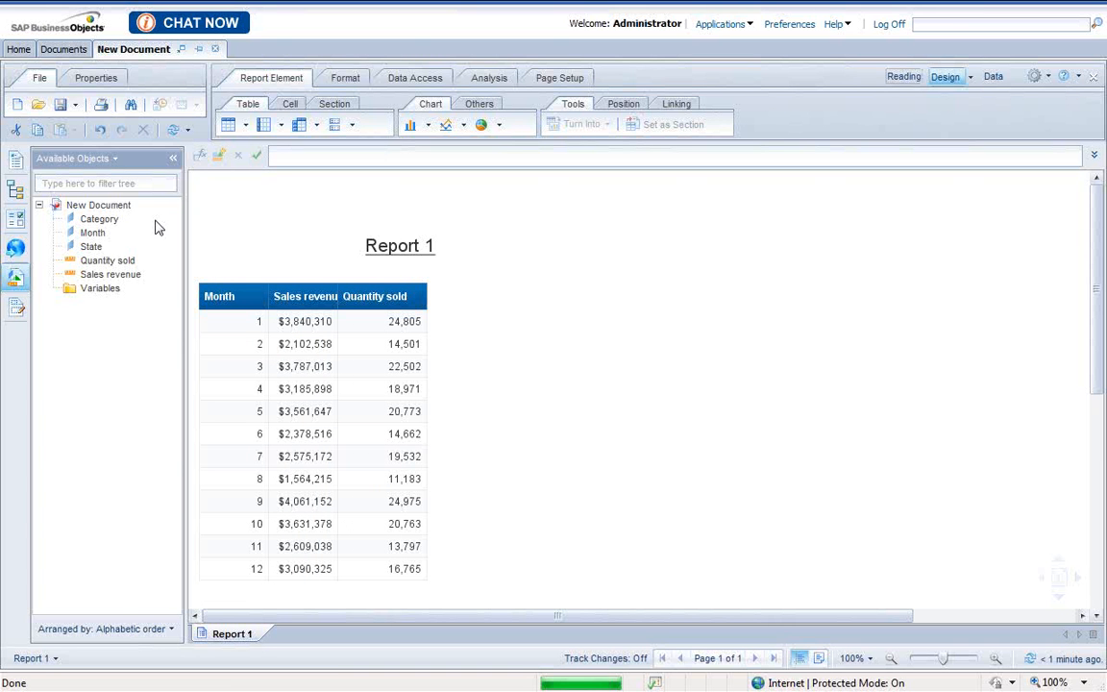
left_click(93, 247)
left_click_drag(96, 249, 229, 321)
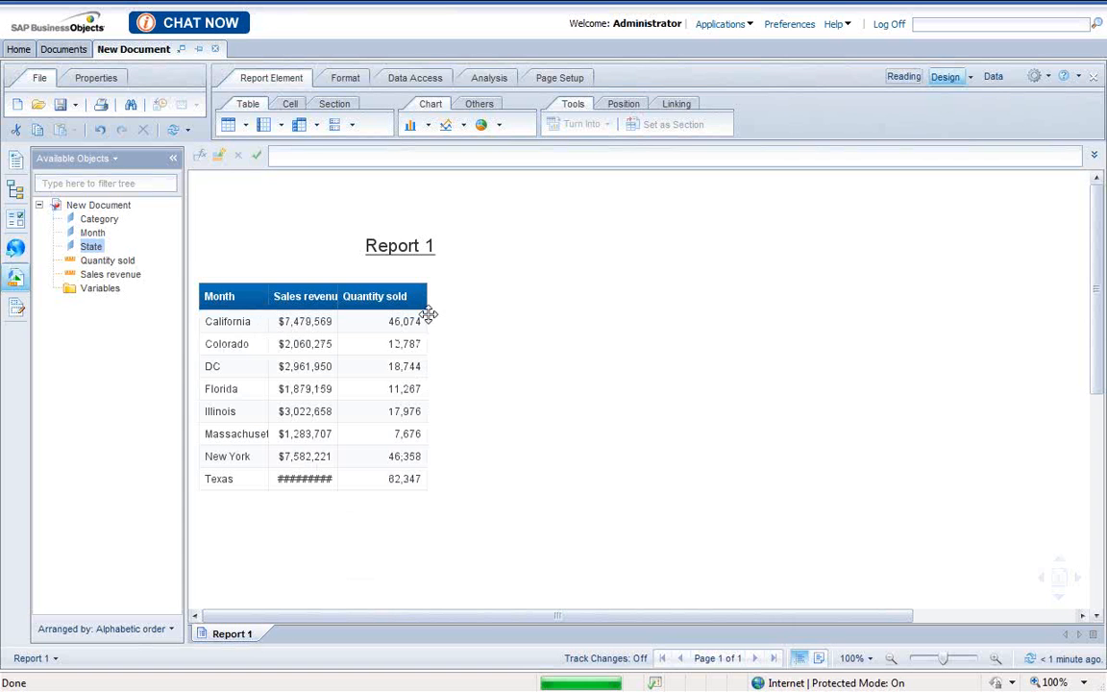
- Widen the Sales revenue column so its values fit and add a sum total beneath it
left_click(334, 297)
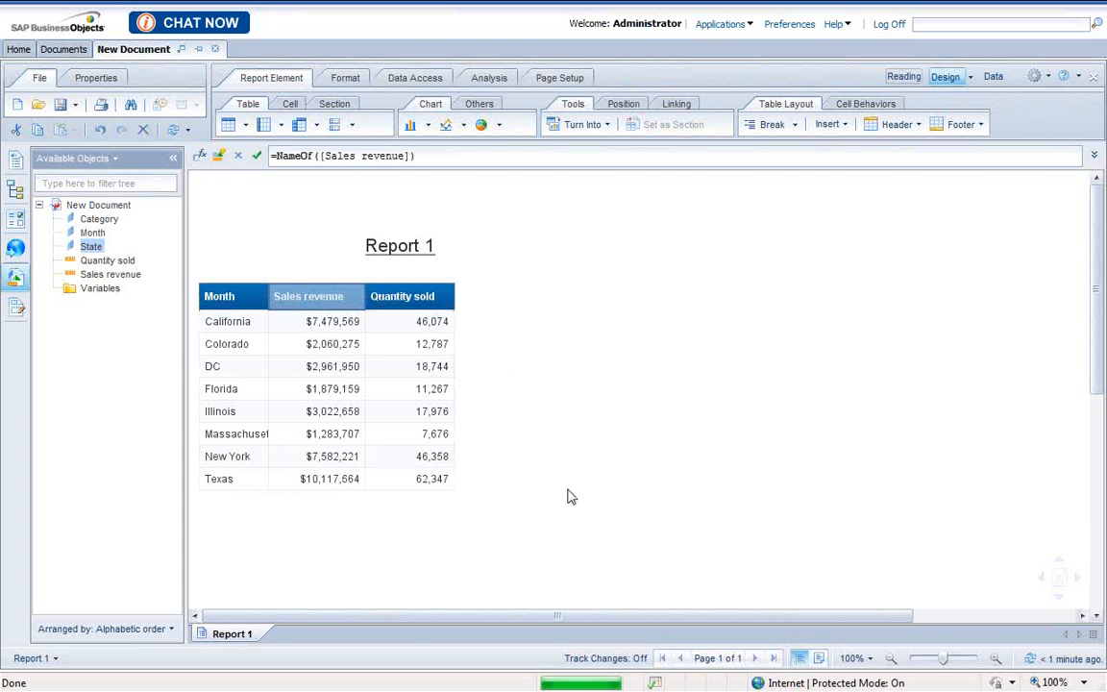
left_click(567, 213)
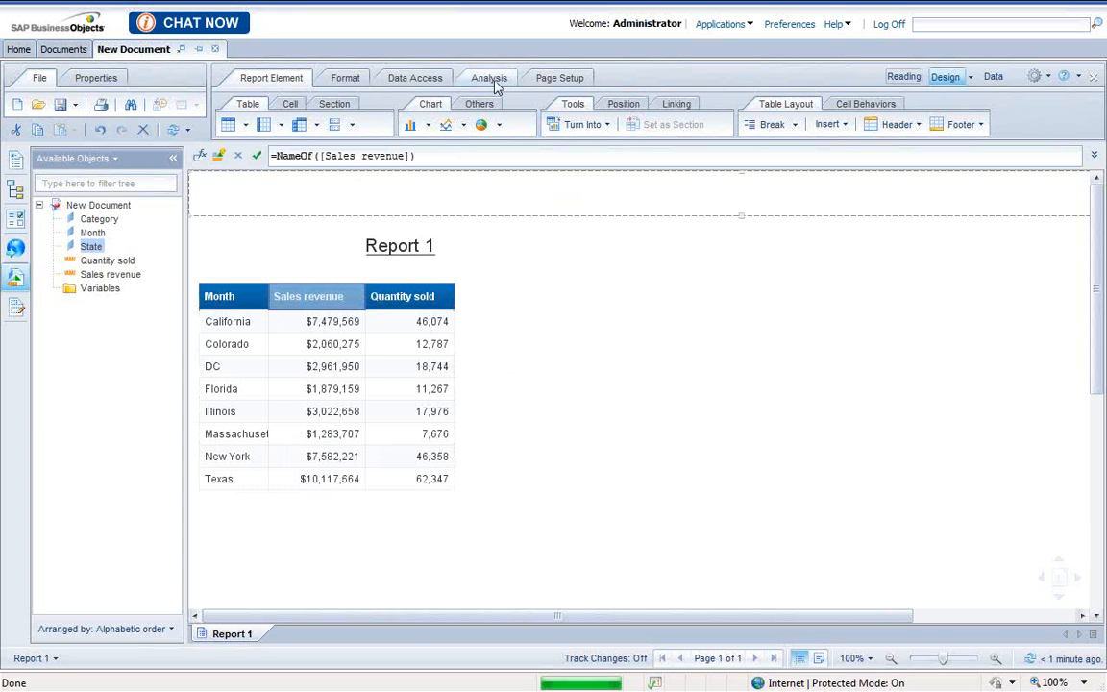
left_click(490, 79)
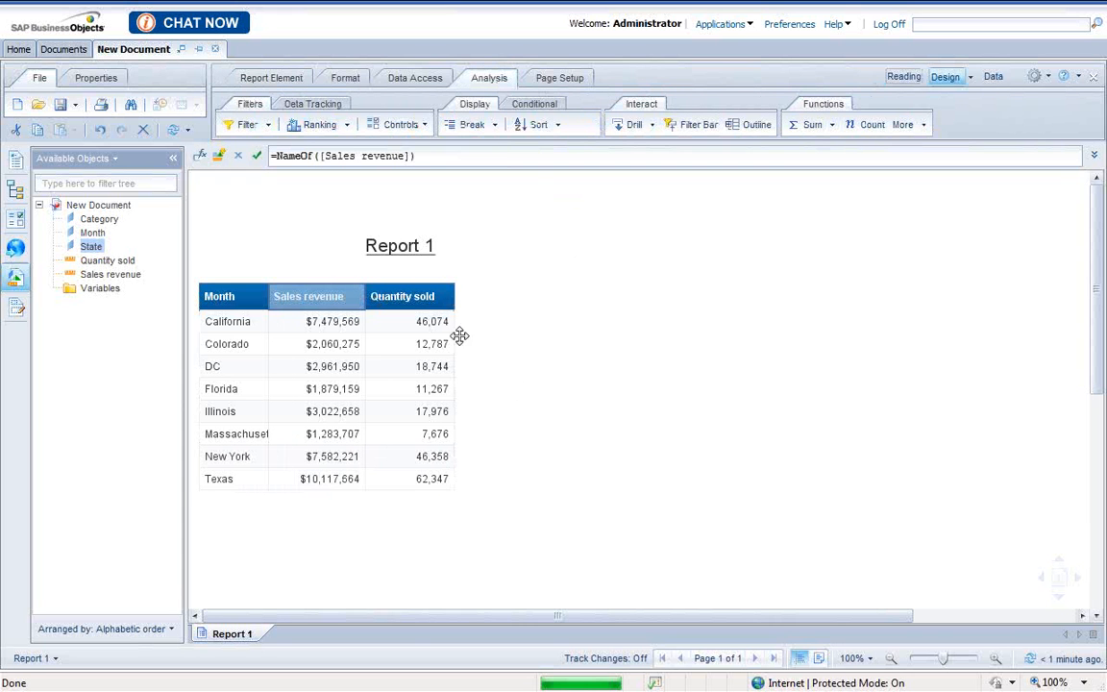
left_click(336, 328)
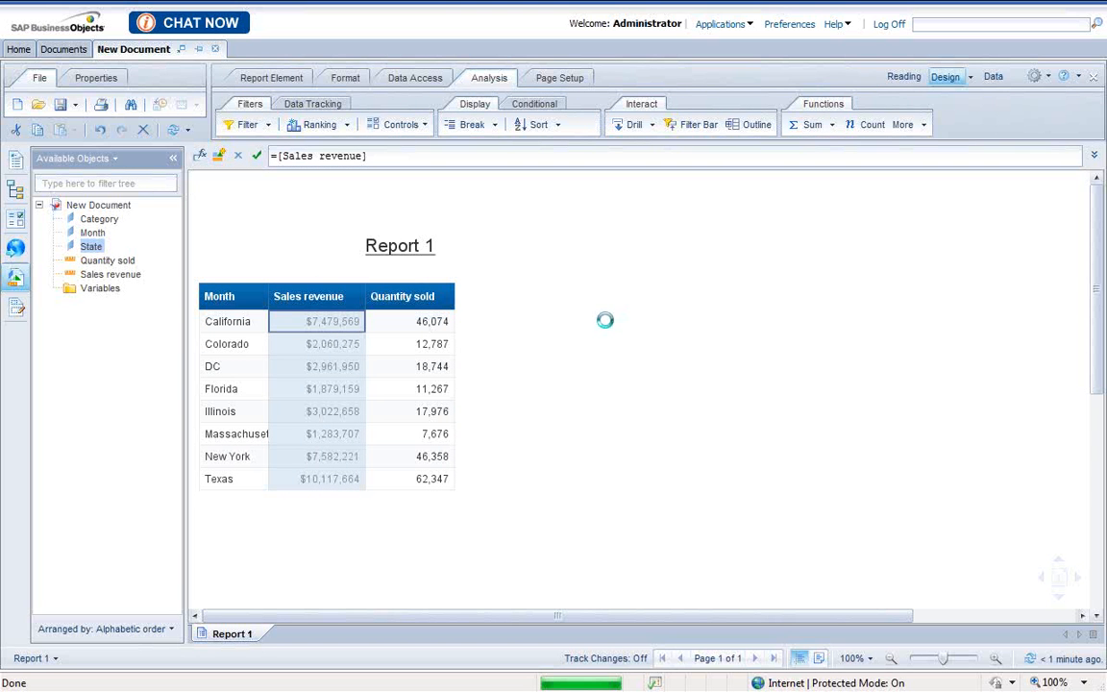
- Insert a column chart in the blank report area beside the table
left_click(271, 78)
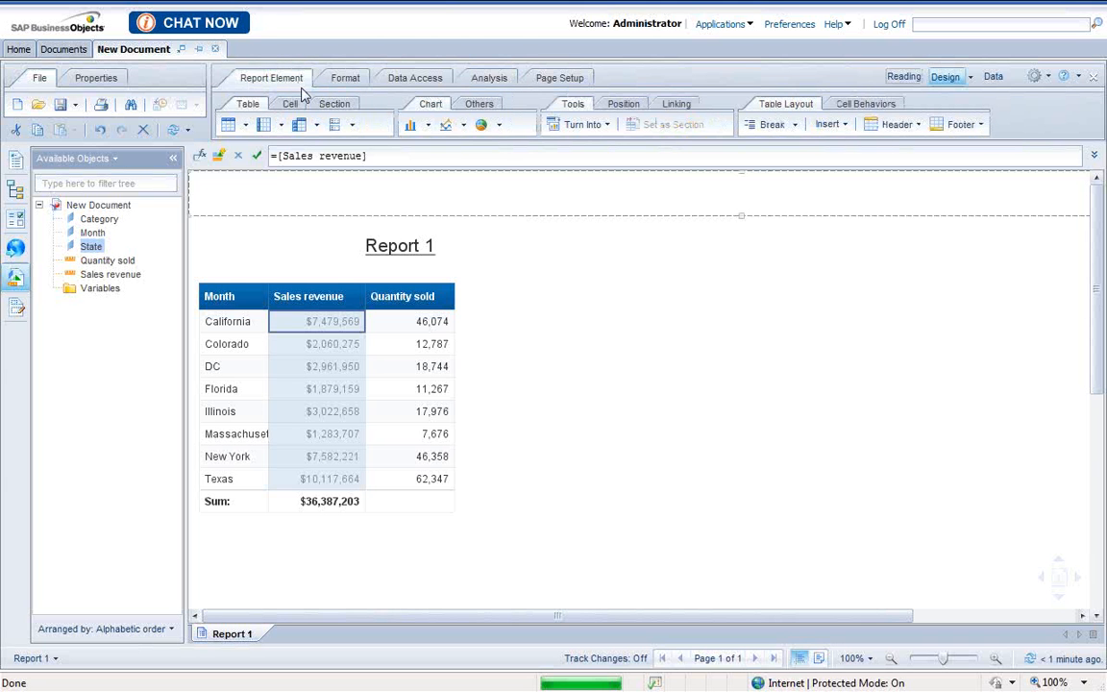
left_click(427, 126)
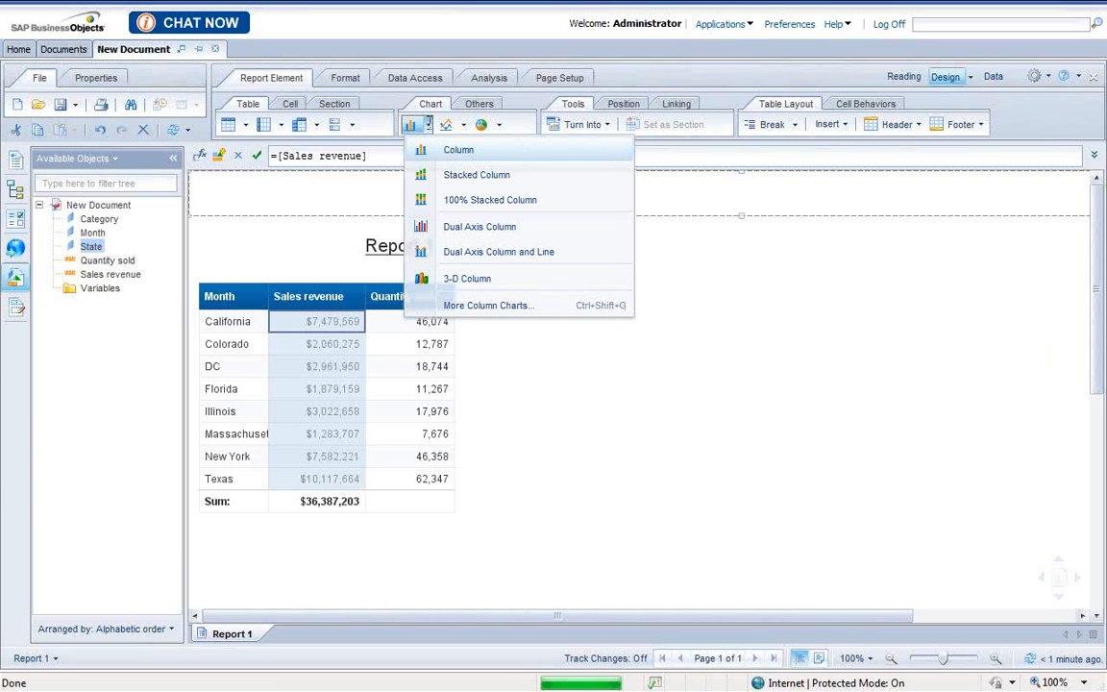
left_click(603, 8)
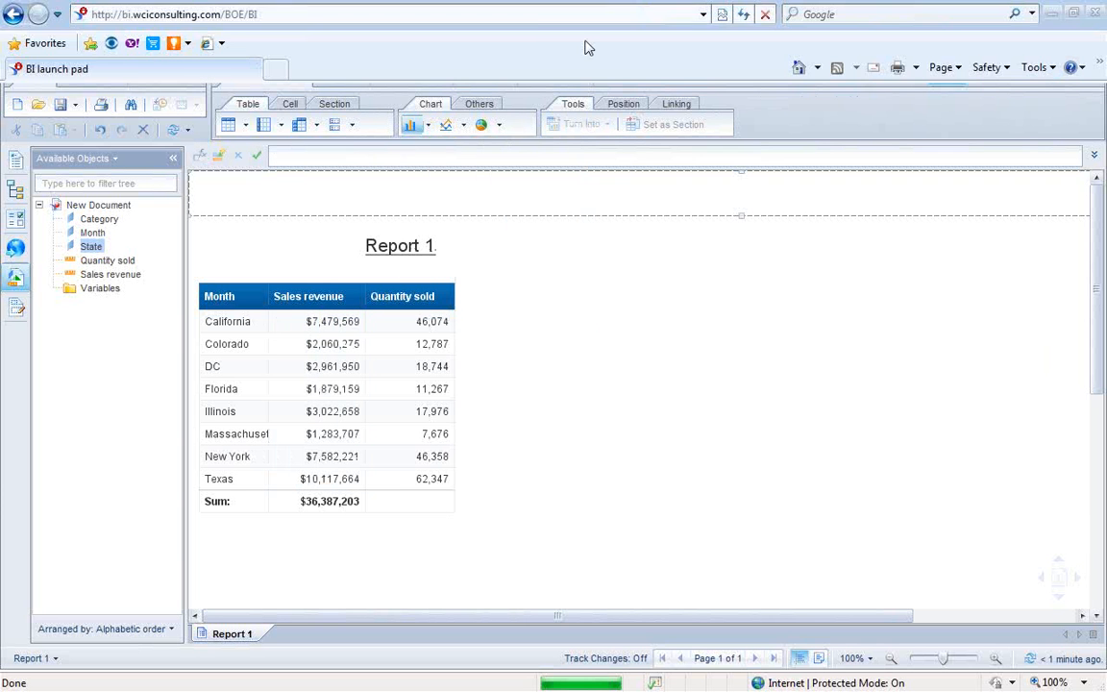
left_click(612, 327)
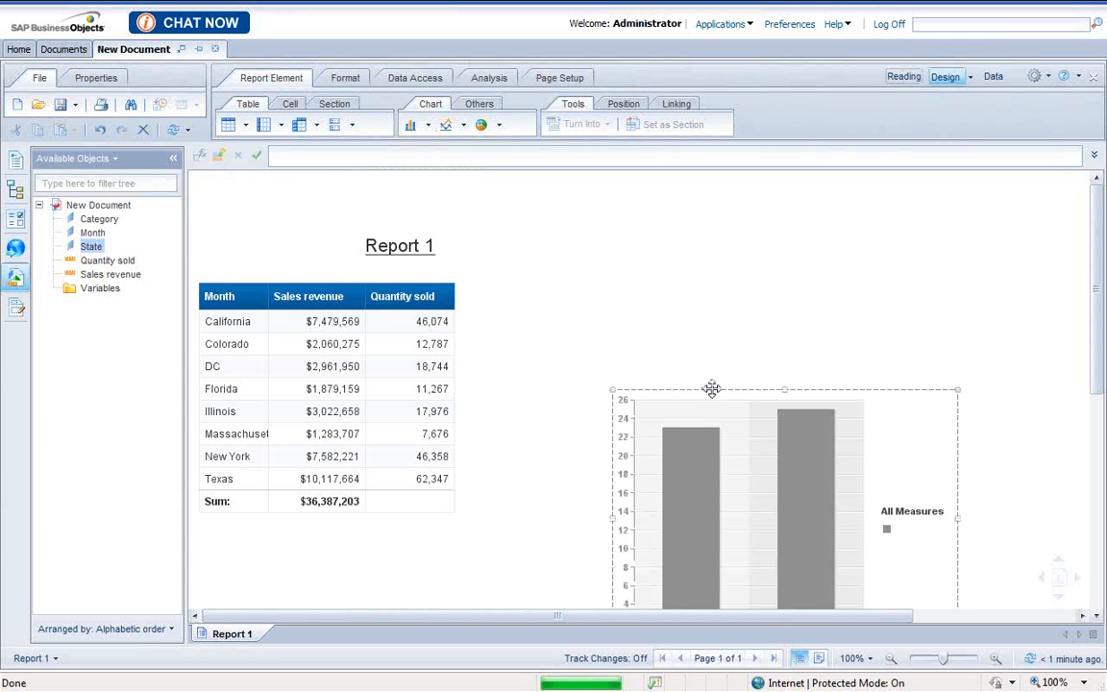
- Assign Month to the chart's category axis and Quantity sold to its first value axis
right_click(711, 388)
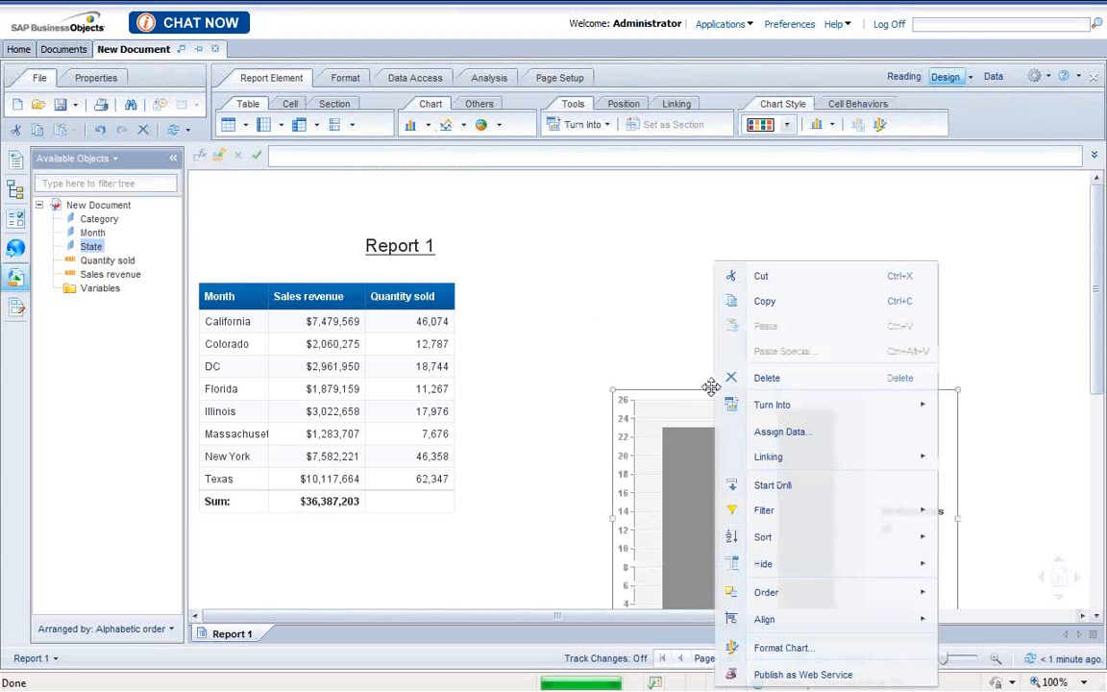
left_click(781, 434)
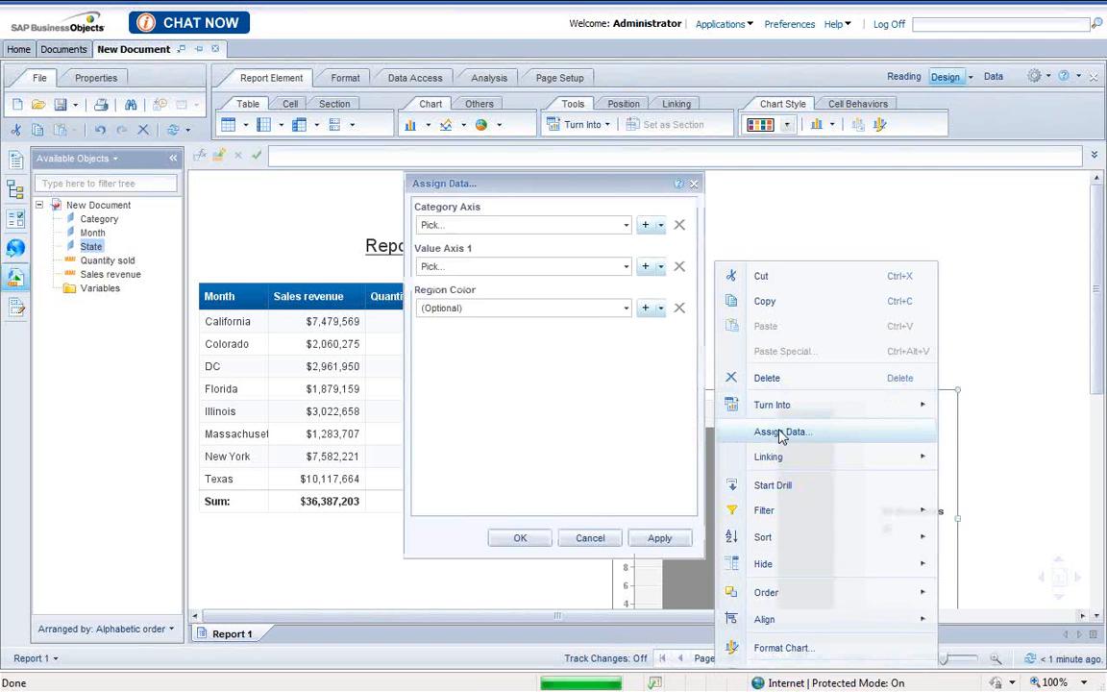
left_click(626, 225)
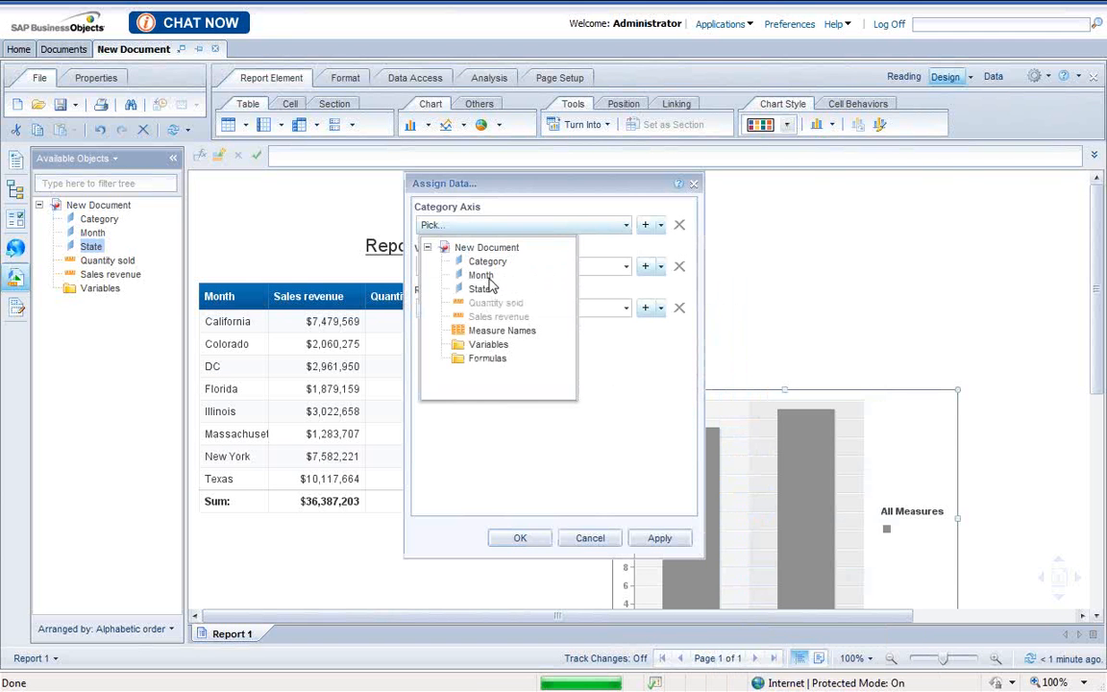
left_click(480, 276)
left_click(488, 268)
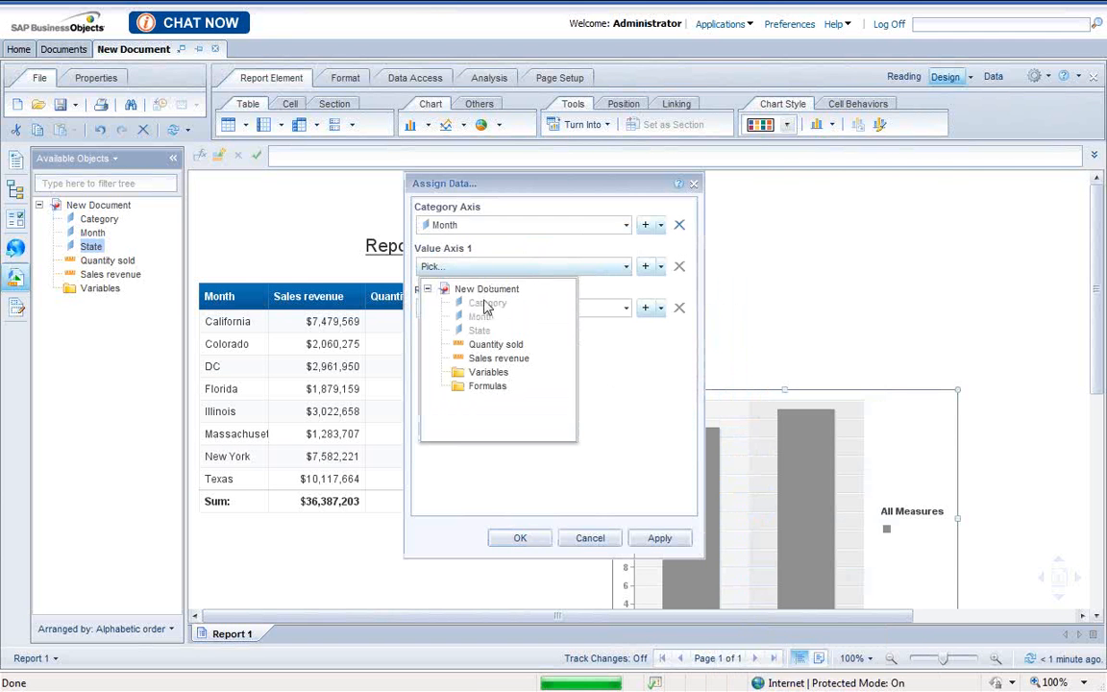
left_click(496, 344)
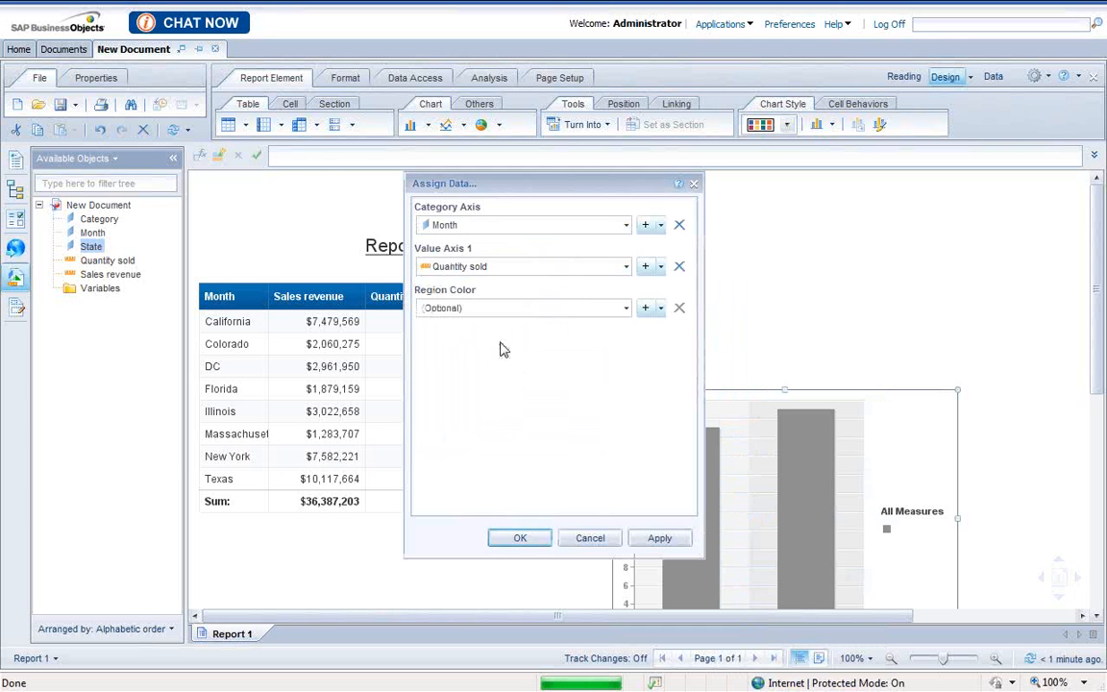
left_click(520, 539)
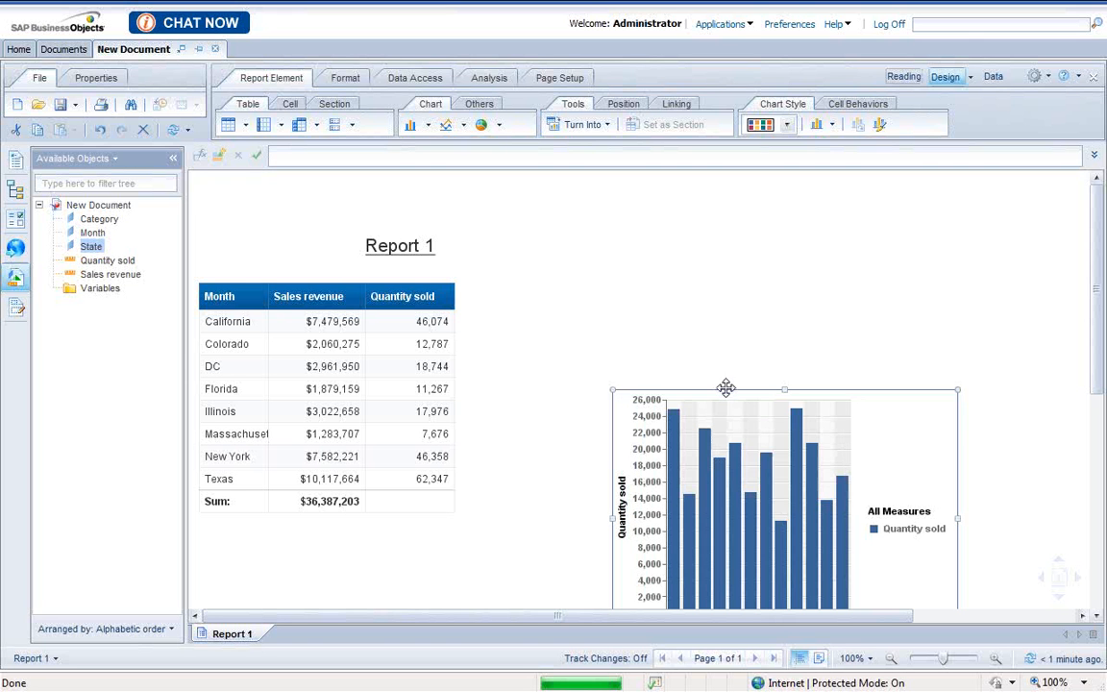
- Move the column chart up beside the table and widen it
left_click_drag(727, 396, 798, 332)
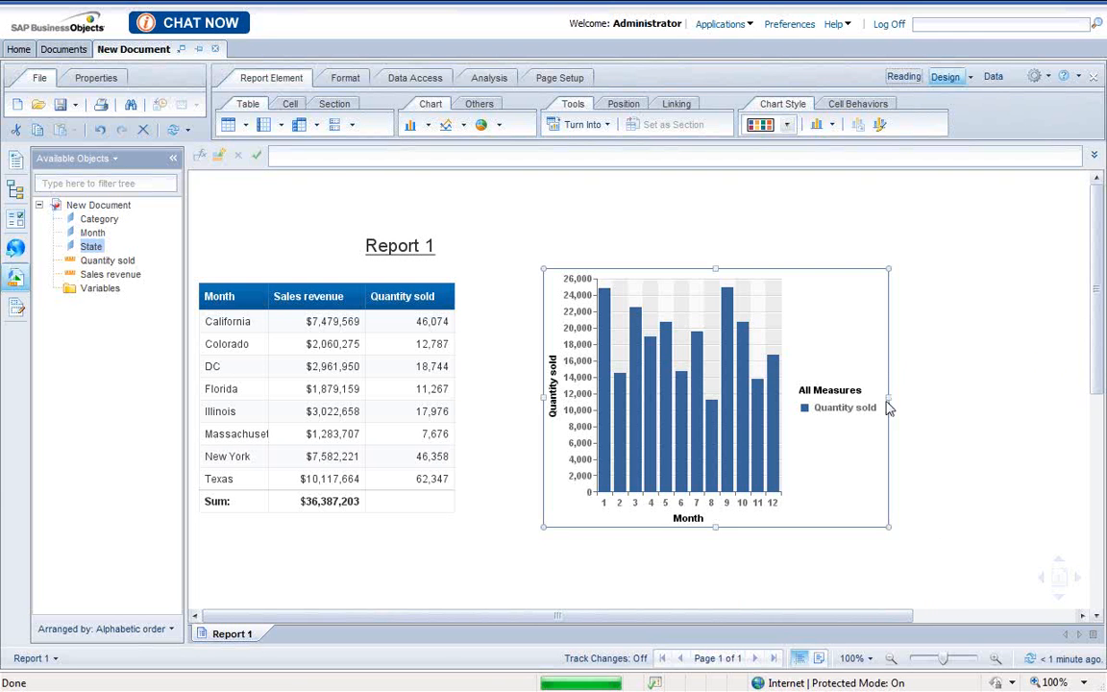
left_click_drag(889, 396, 1011, 382)
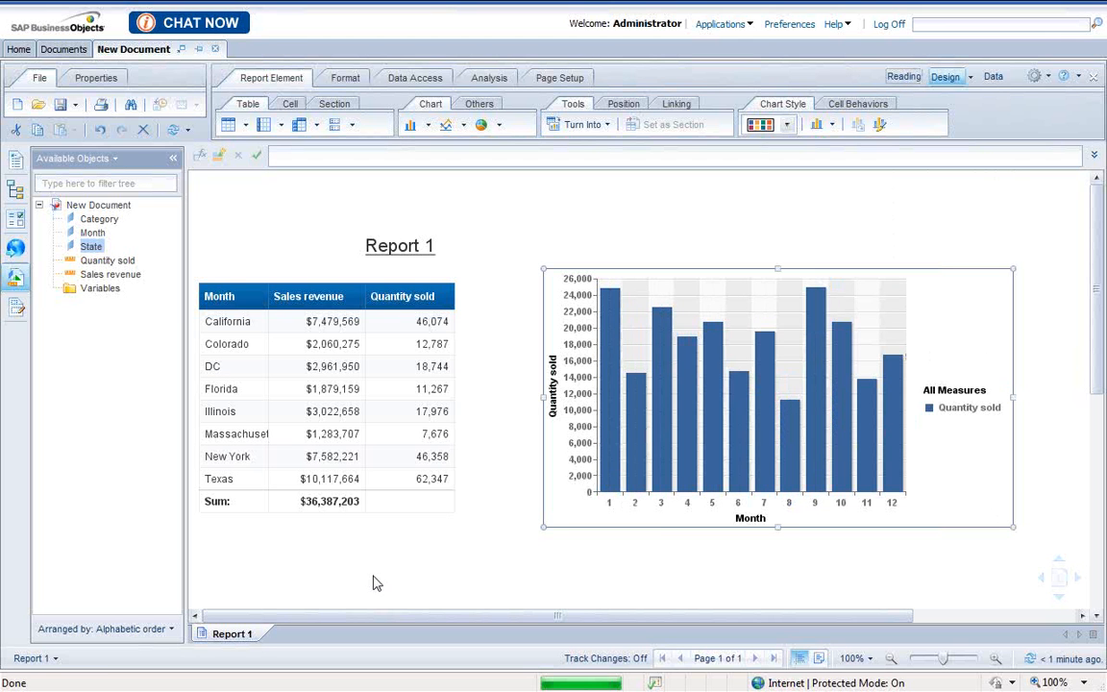
- View the options for saving the document as an Excel 2007 file and cancel without saving
left_click(74, 106)
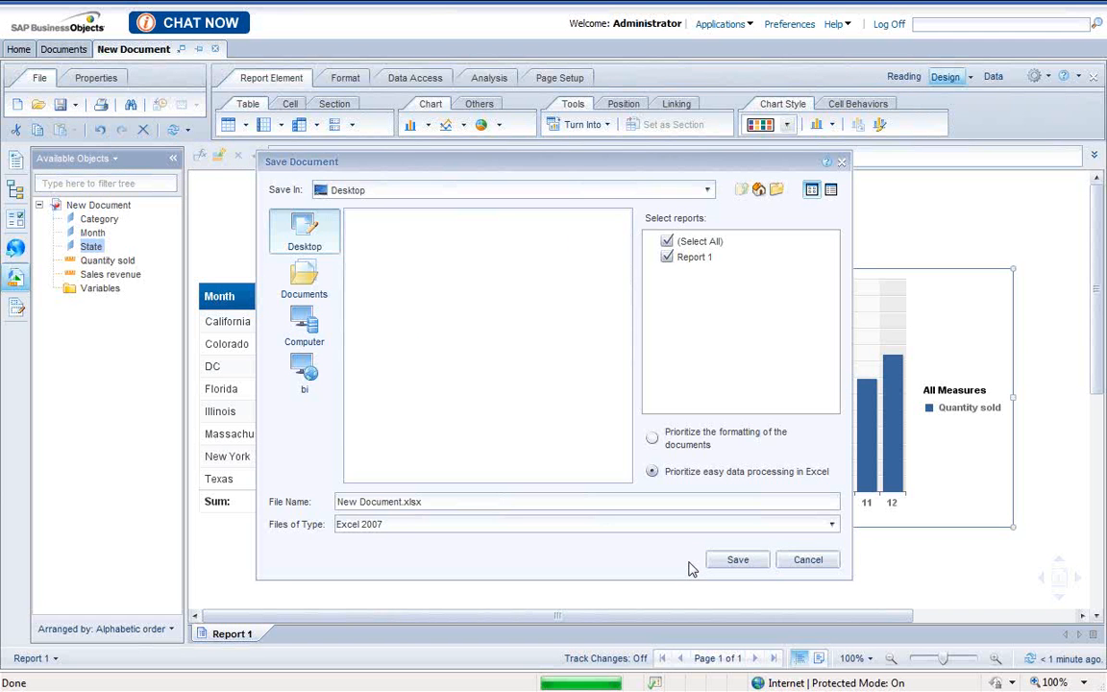
left_click(812, 561)
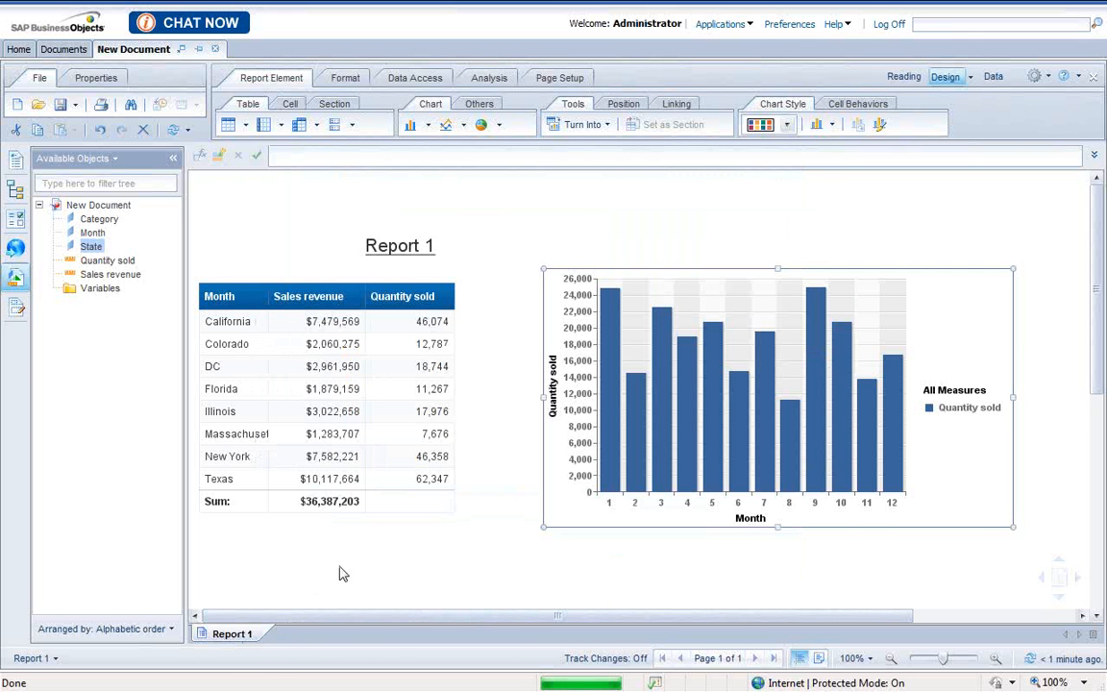
- Add a blank second report to the document and build a table in it with Category and Quantity sold
right_click(247, 636)
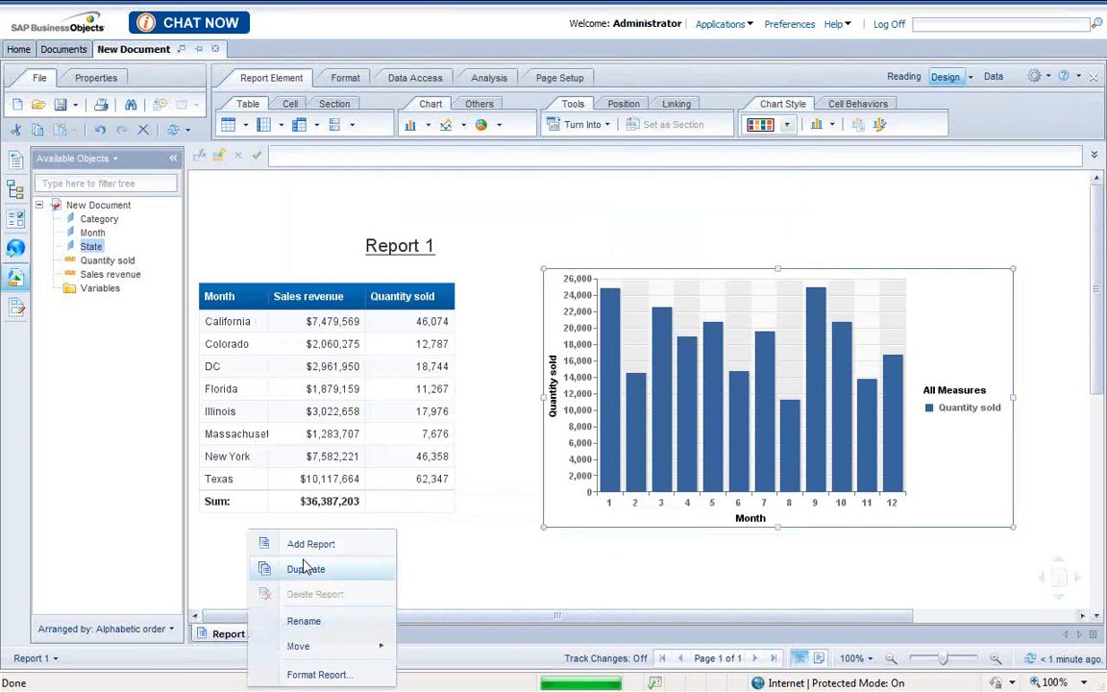
left_click(309, 569)
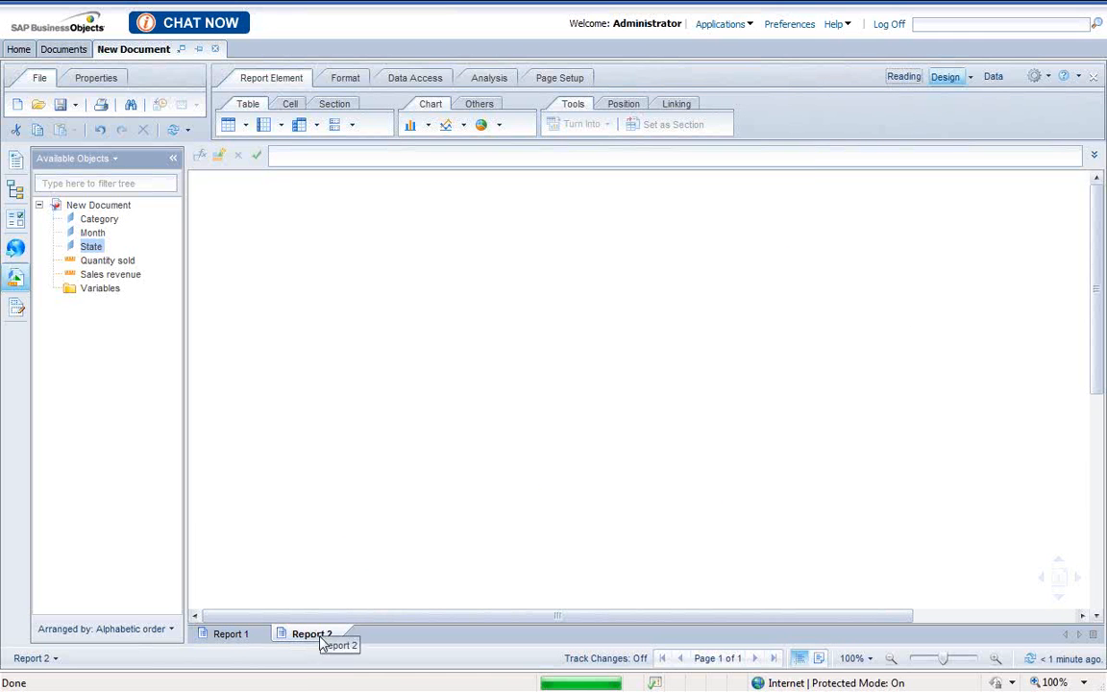
left_click_drag(99, 219, 290, 308)
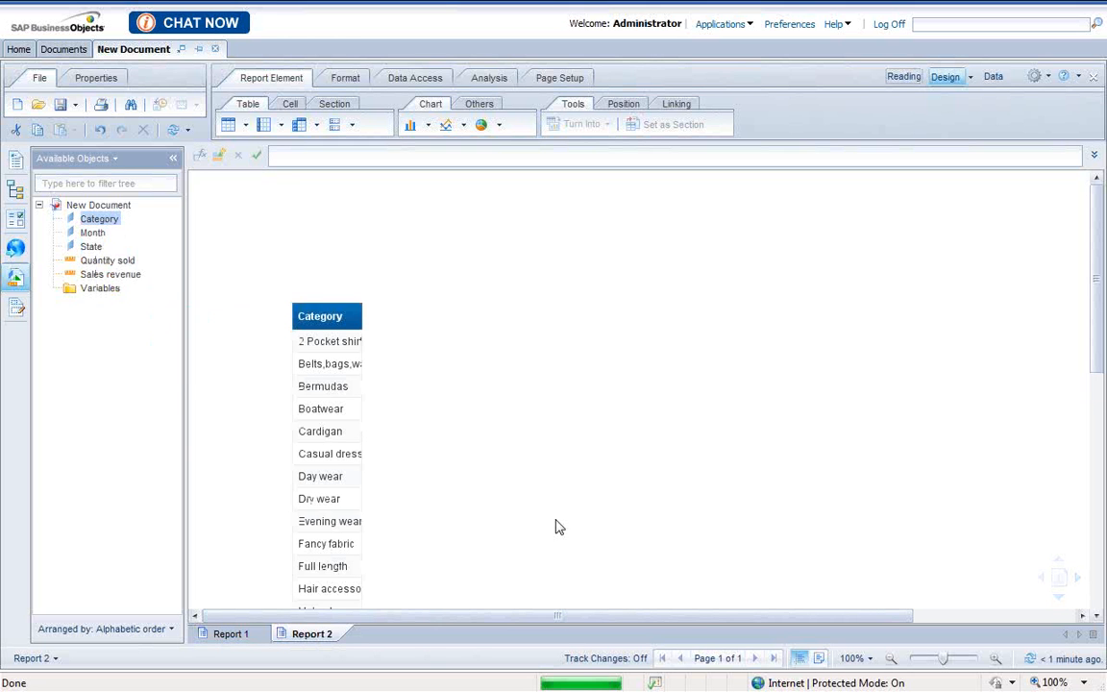
left_click_drag(108, 261, 363, 346)
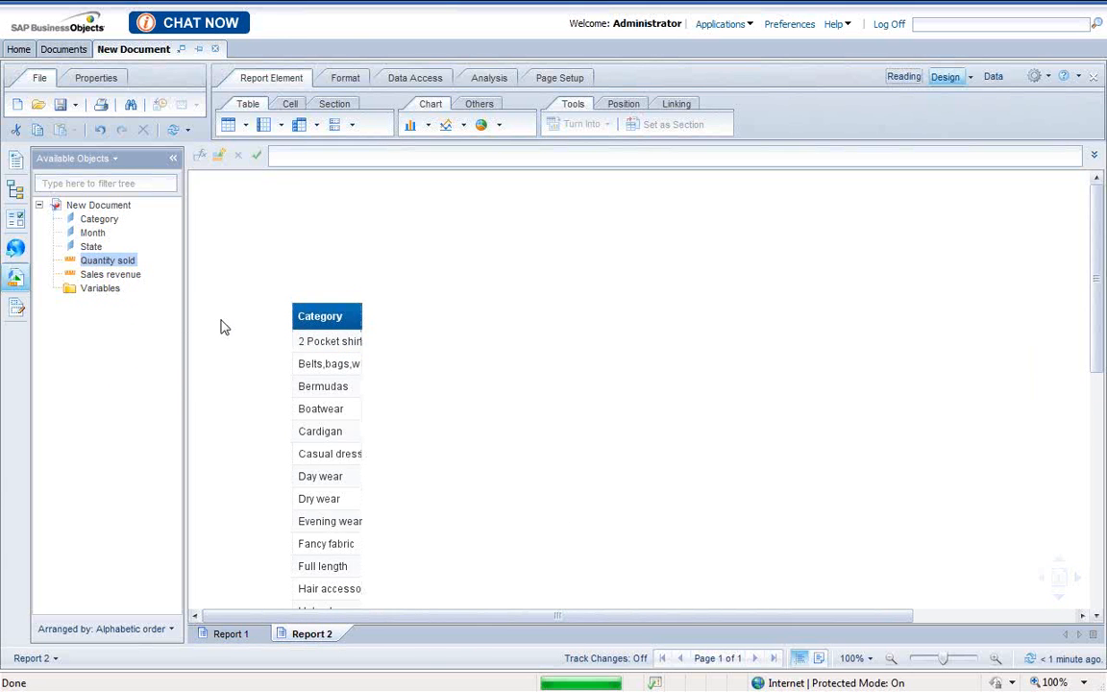
left_click_drag(108, 260, 358, 351)
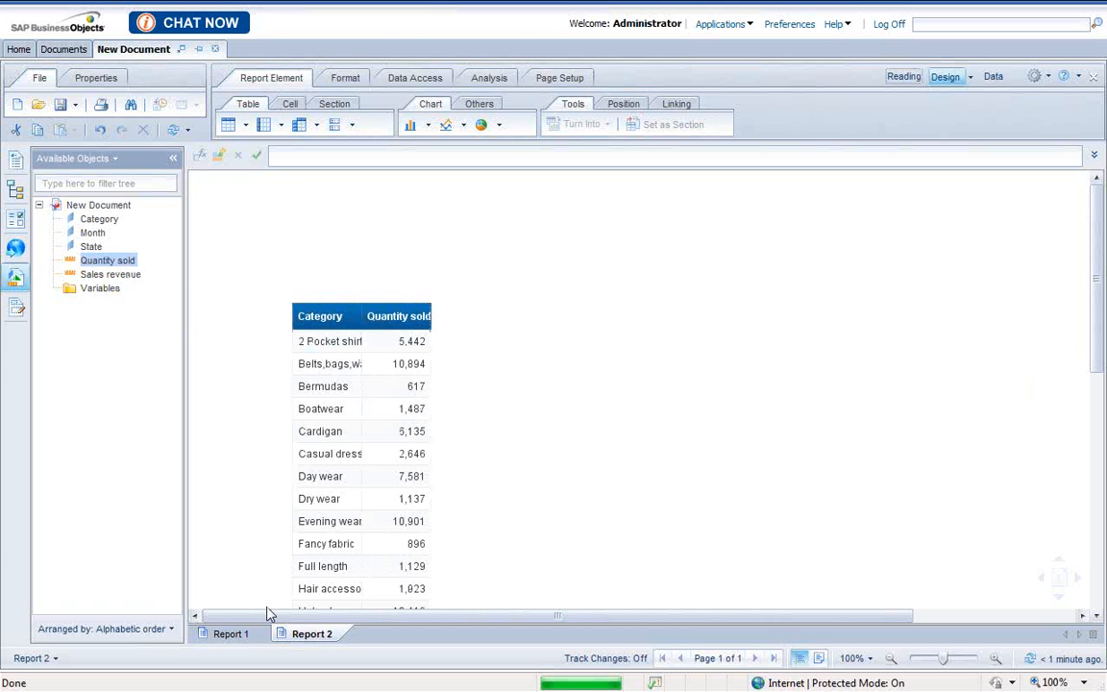
- In Report 2, replace the Category column's values with State and insert Month as the first column
left_click(230, 634)
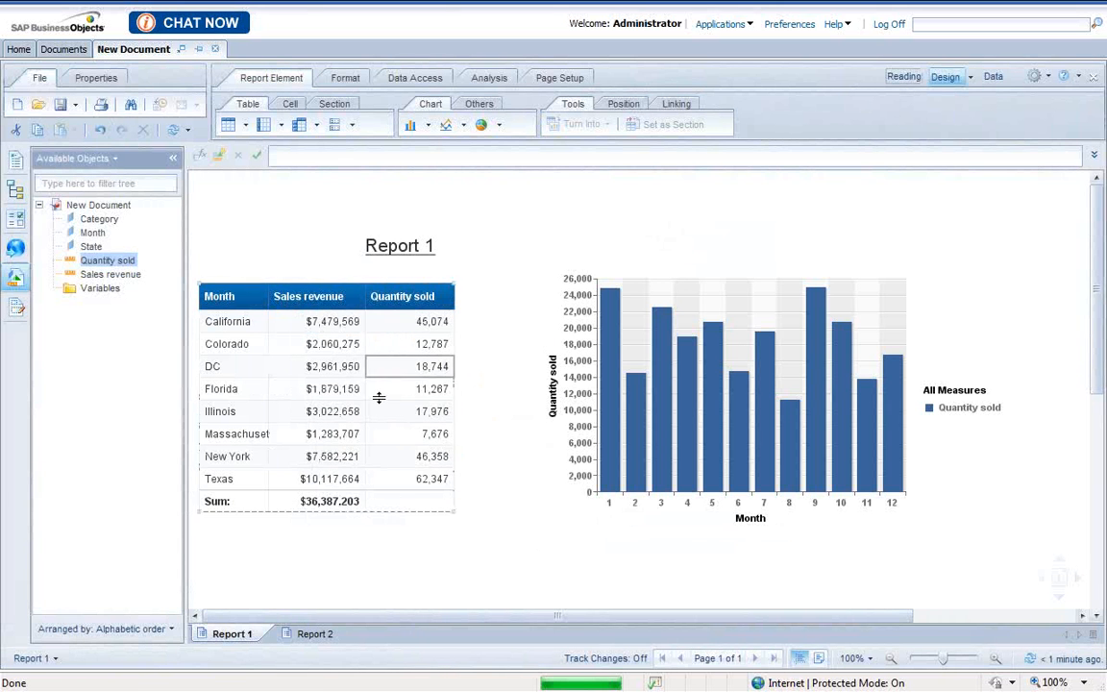
left_click(311, 634)
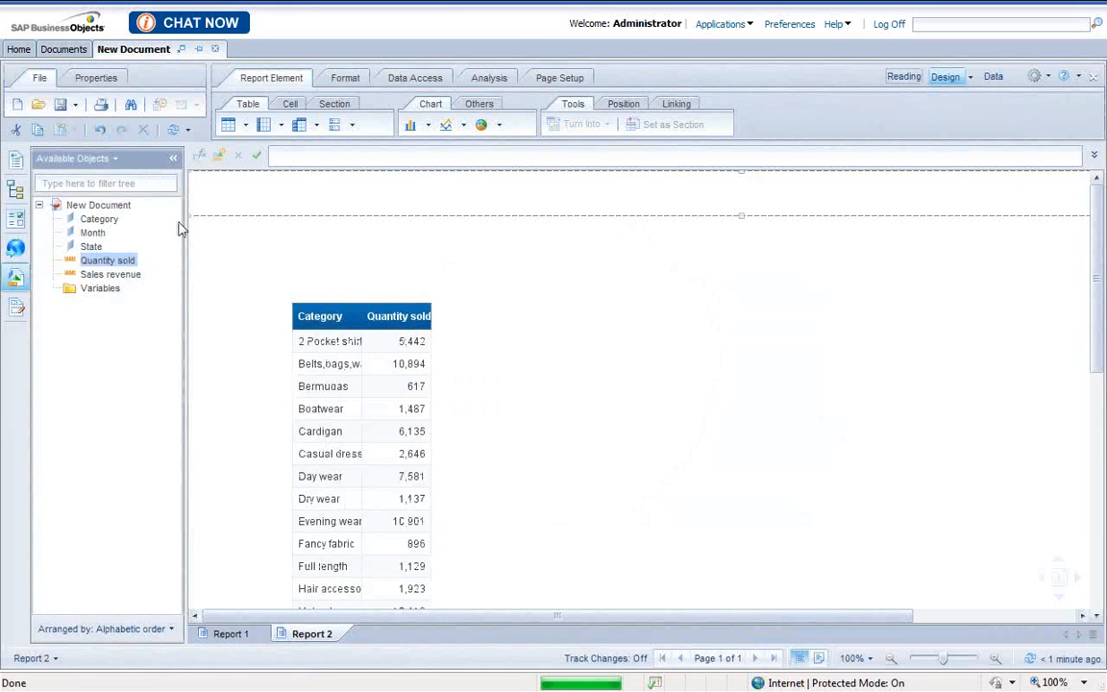
left_click_drag(91, 247, 325, 342)
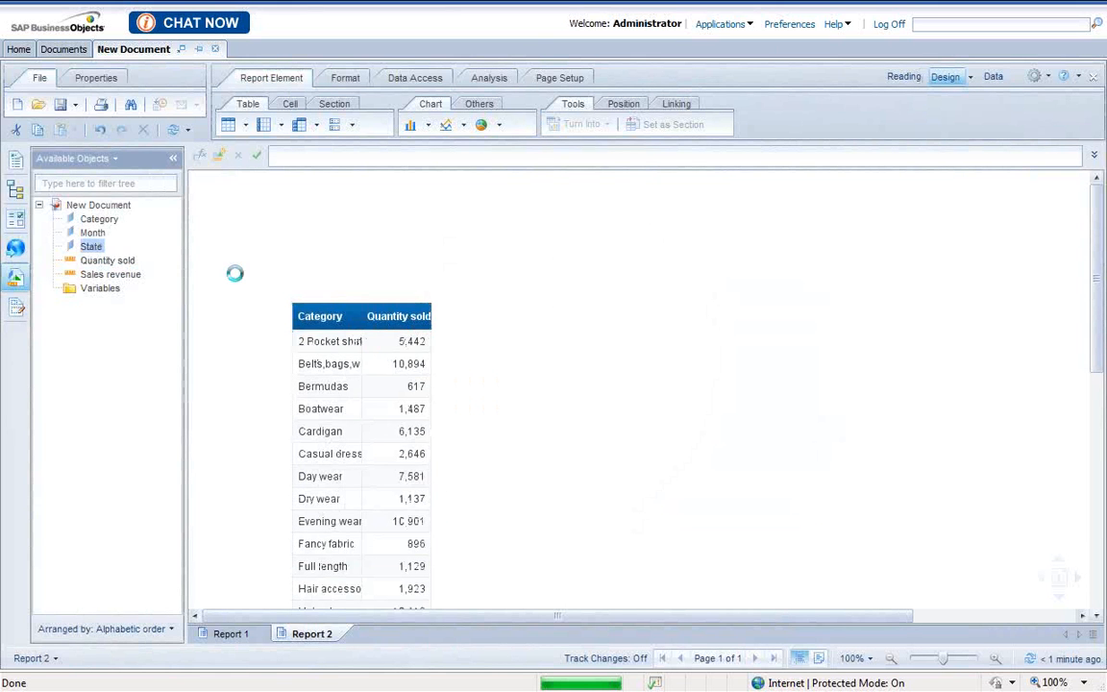
left_click_drag(92, 233, 304, 342)
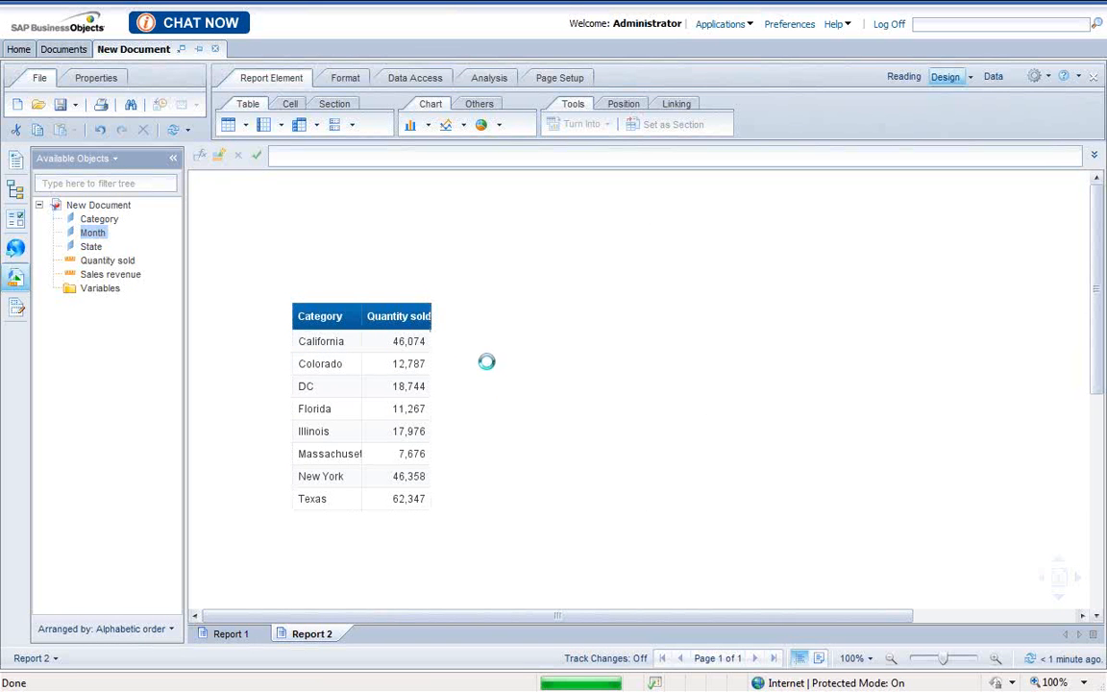
- Turn the Report 2 table into a cross table with states as rows and months as columns
left_click(438, 300)
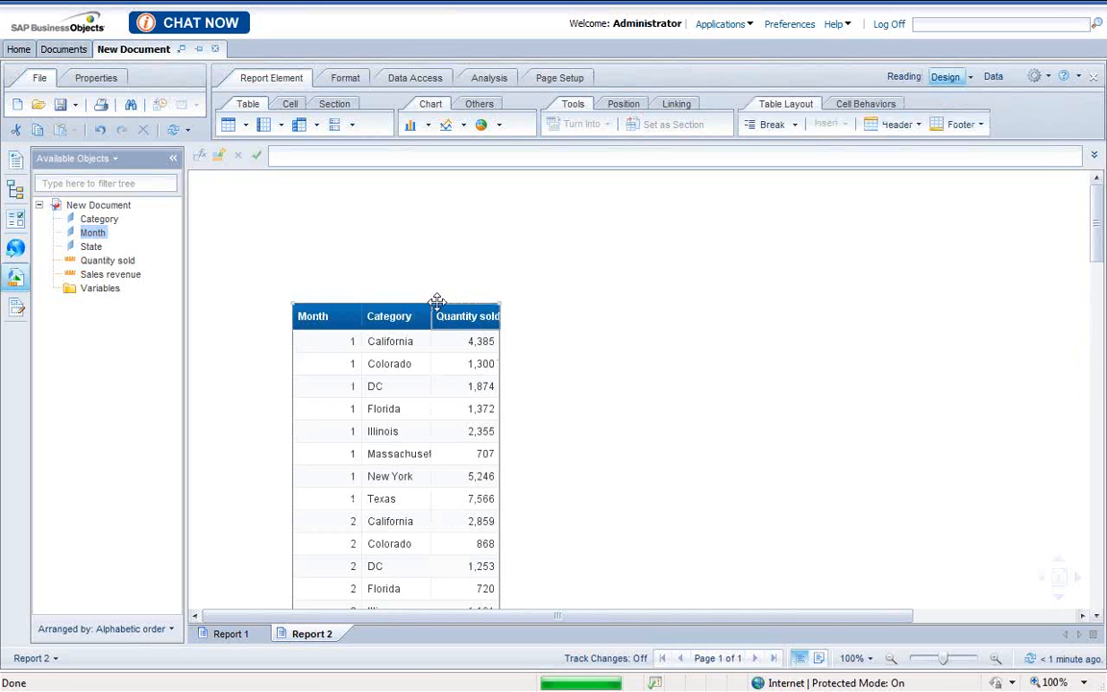
right_click(437, 300)
mouse_move(519, 429)
left_click(756, 481)
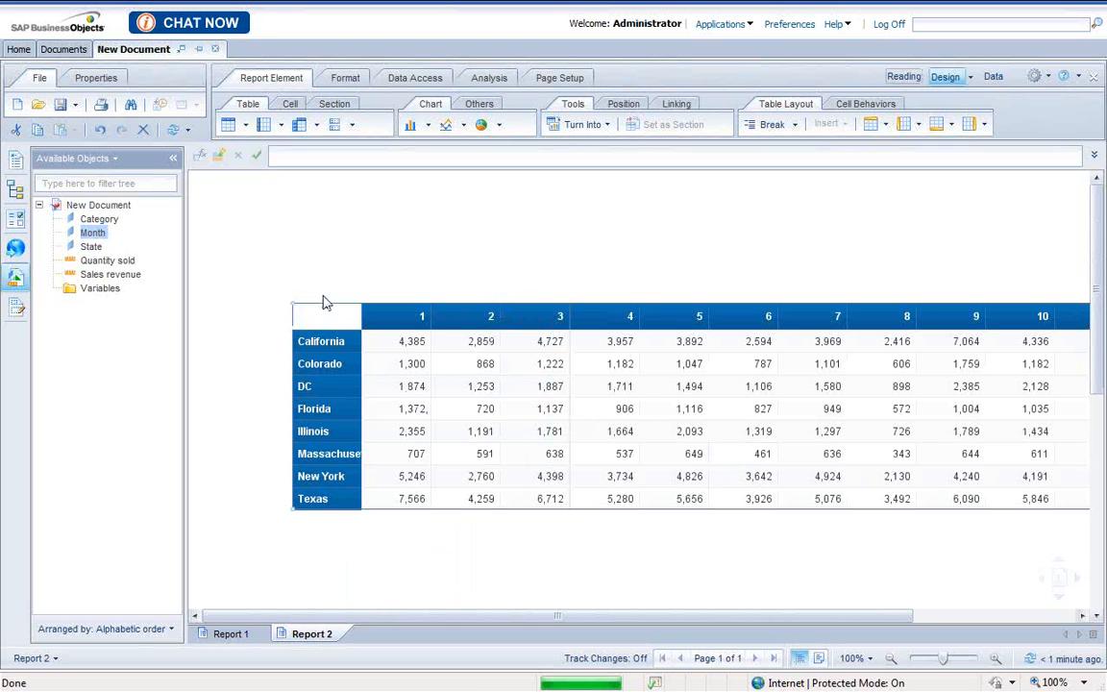
- Shift the Report 2 cross table toward the page's left edge and insert sums of Quantity sold in both directions
left_click_drag(327, 303, 267, 299)
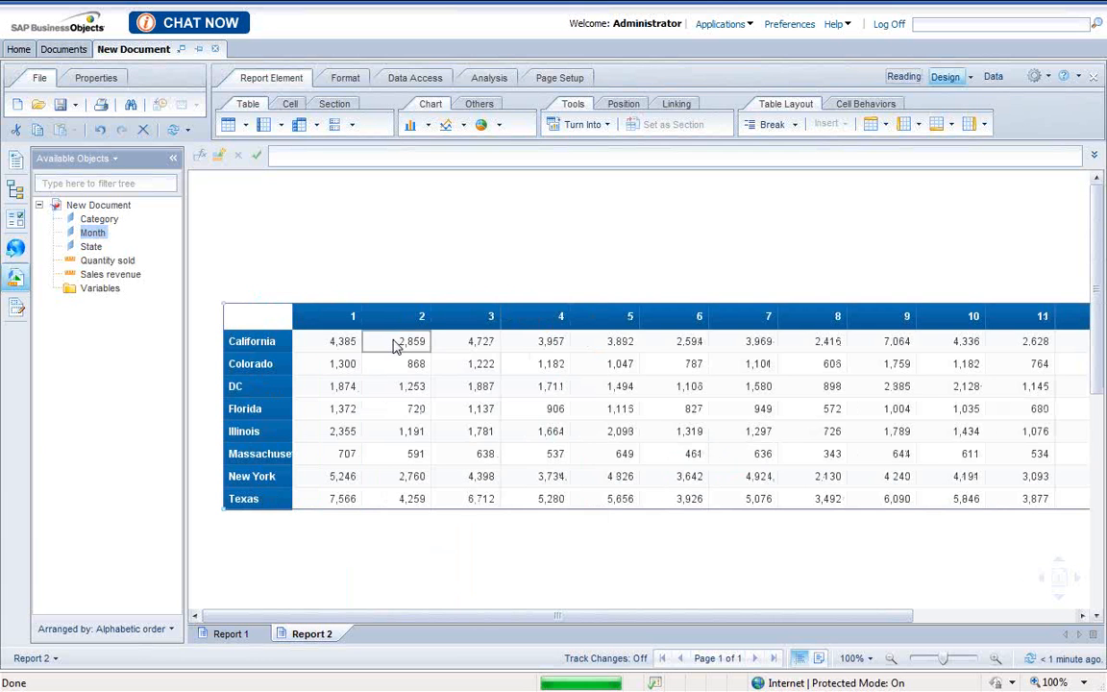
left_click(394, 346)
left_click(489, 78)
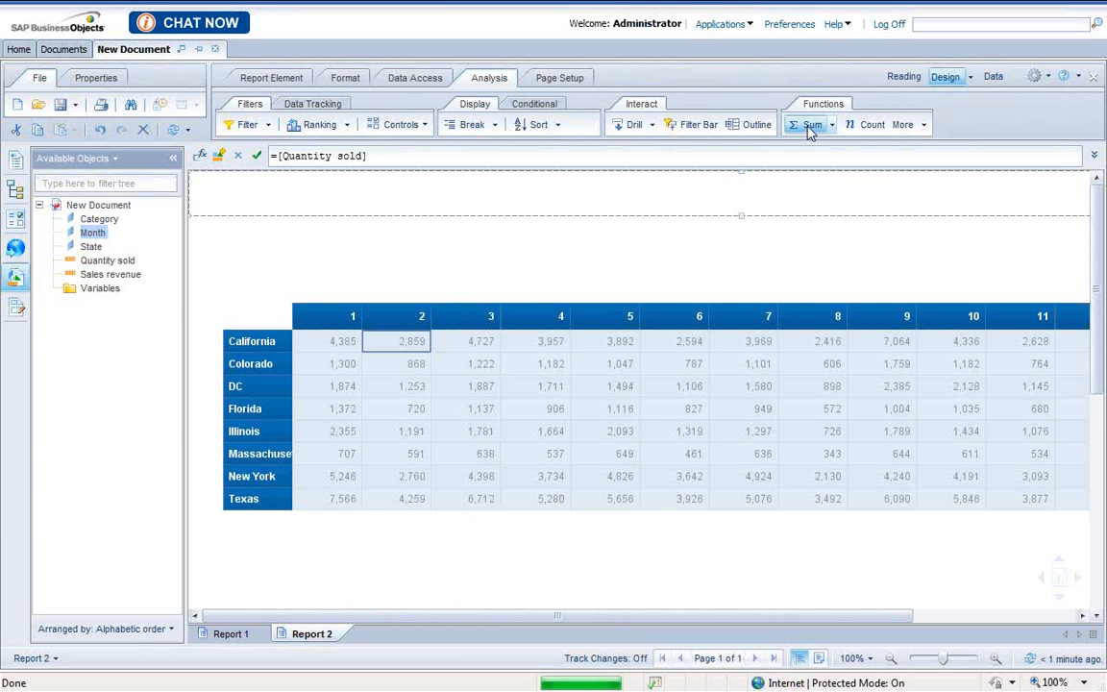
left_click(807, 126)
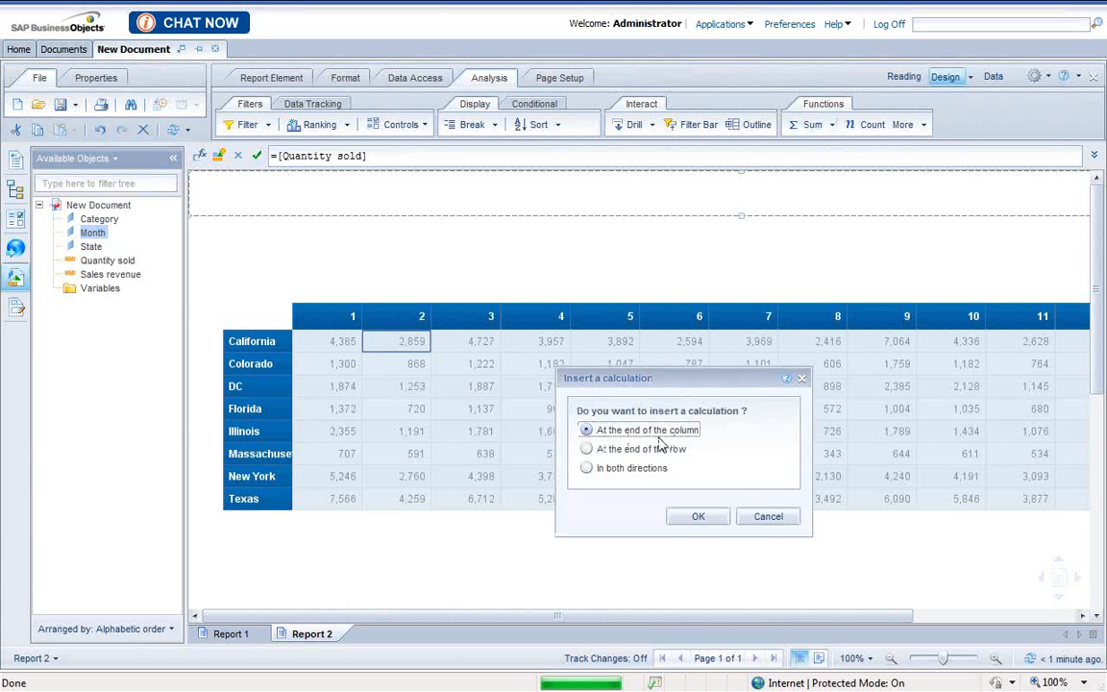
left_click(636, 469)
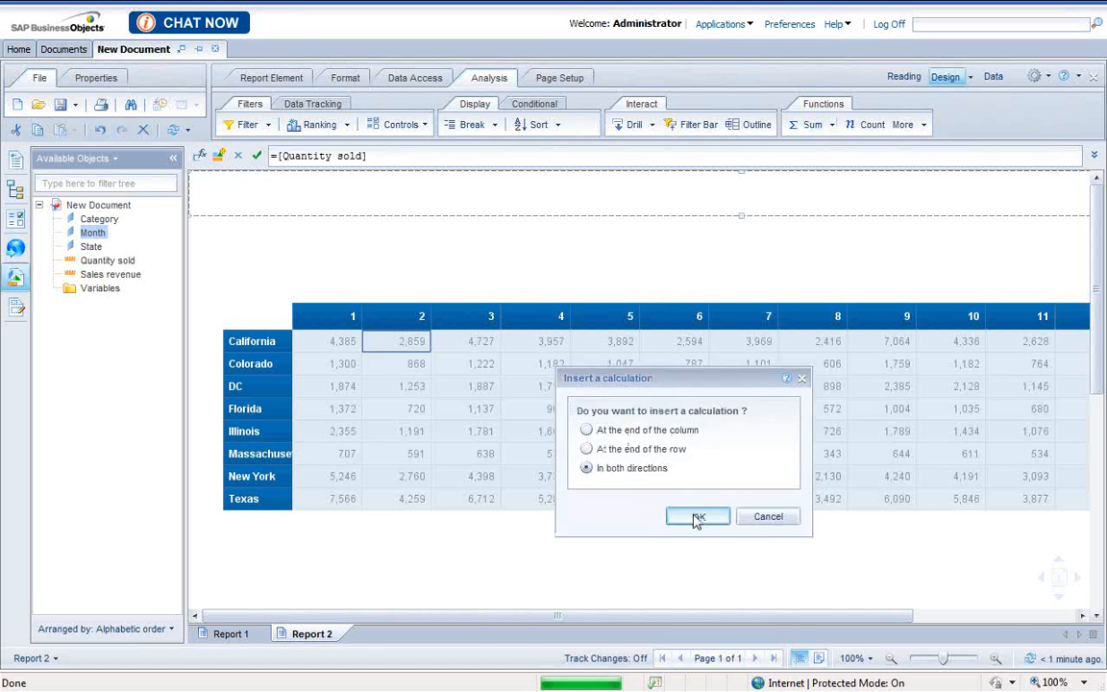
left_click(698, 516)
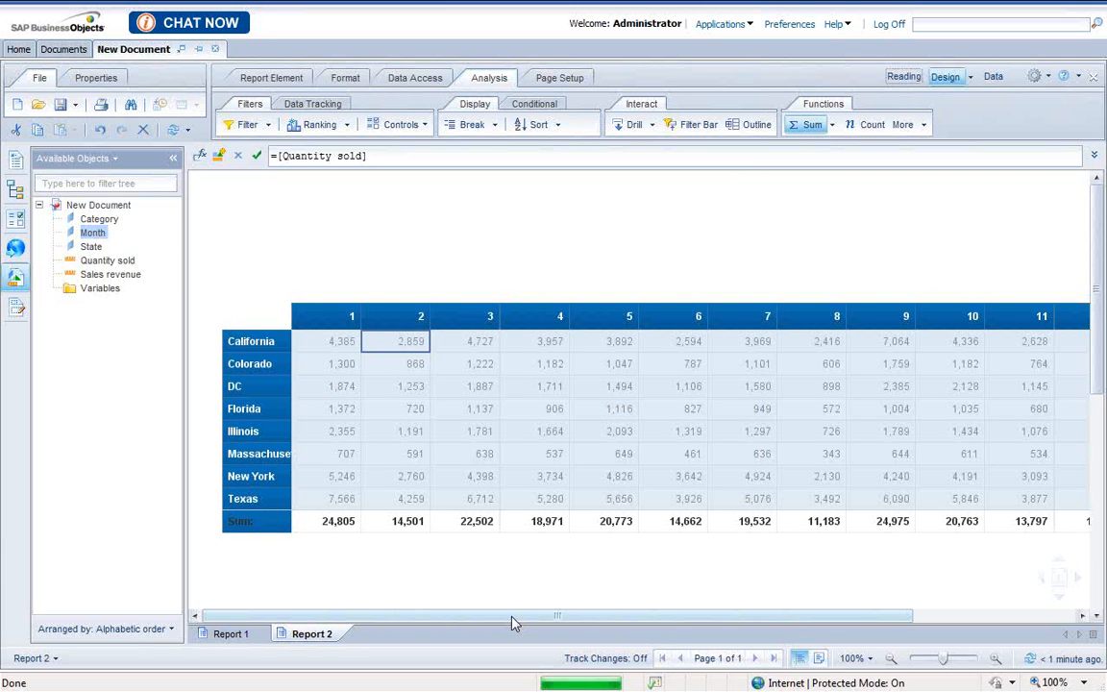
mouse_move(514, 623)
left_mouse_down()
mouse_move(666, 625)
mouse_move(499, 625)
left_mouse_up()
- In Report 1, show the filter bar and add Month and Category to it as filters
left_click(238, 635)
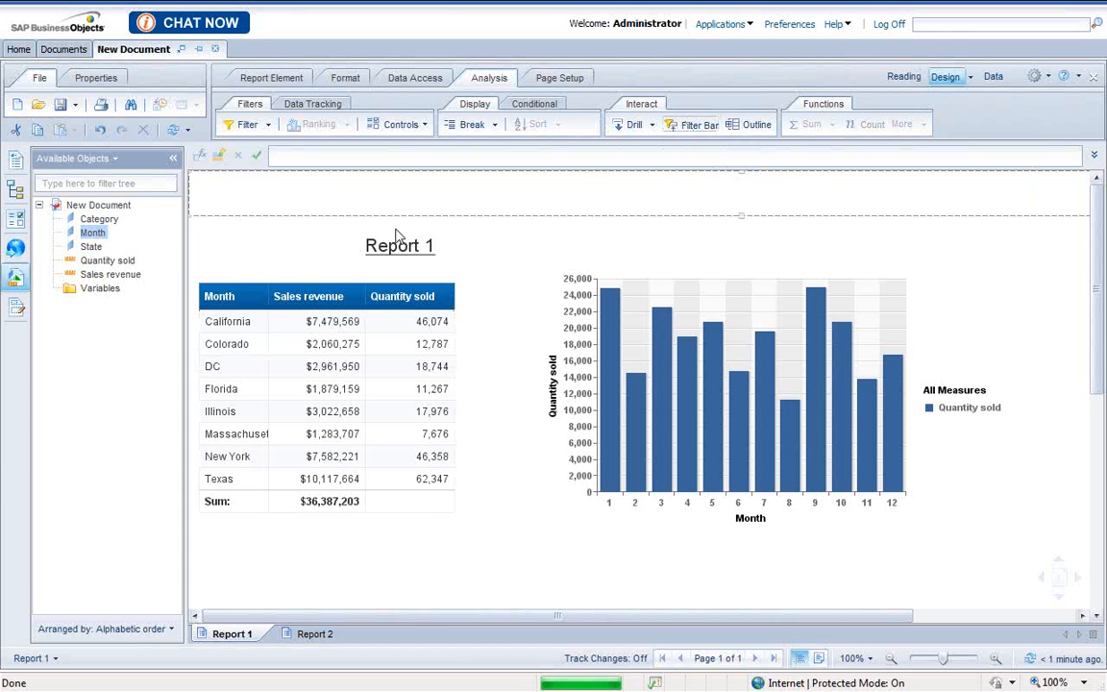
left_click_drag(93, 233, 220, 183)
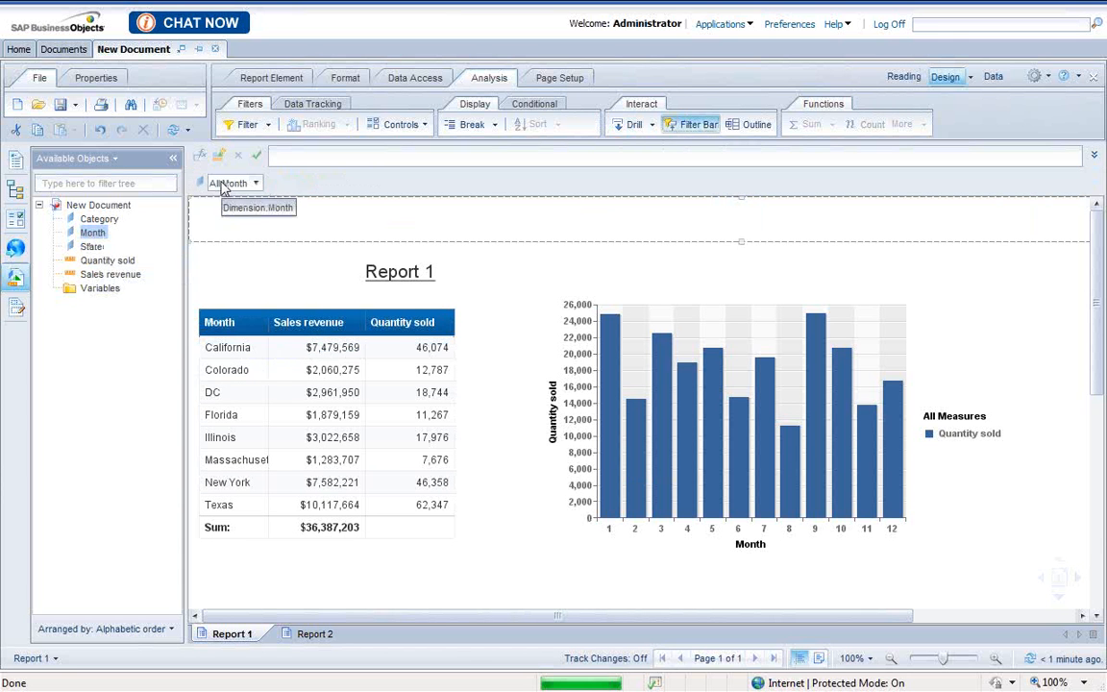
left_click_drag(108, 219, 389, 185)
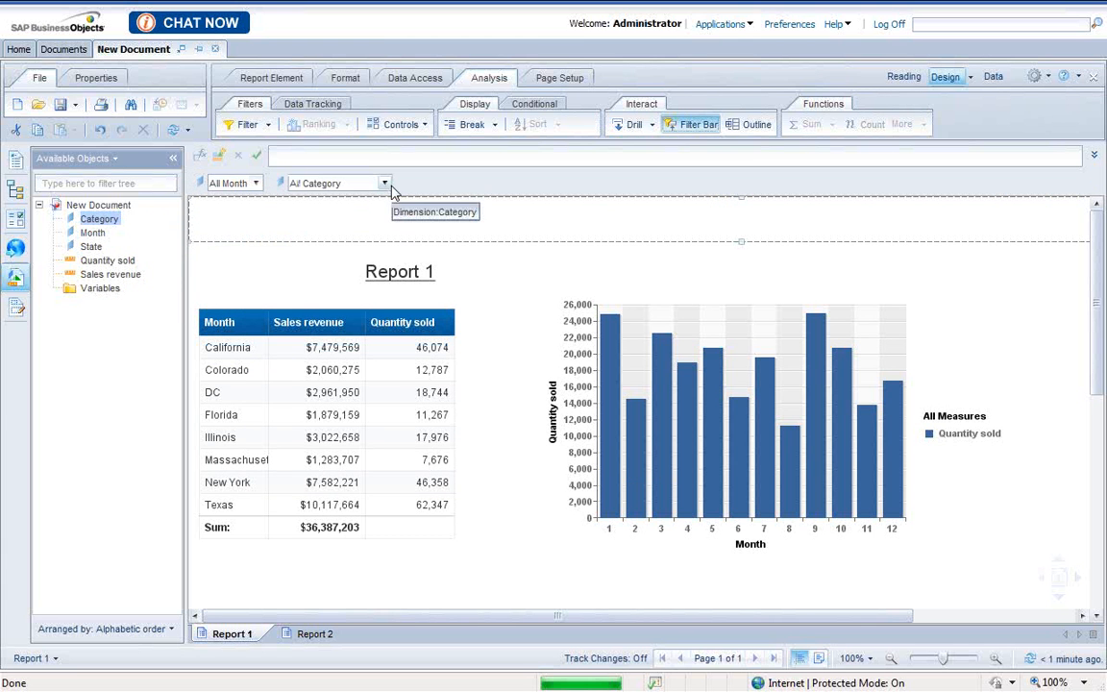
- Filter Report 1 by the Cardigan category and reset the filter to All Category
left_click(384, 182)
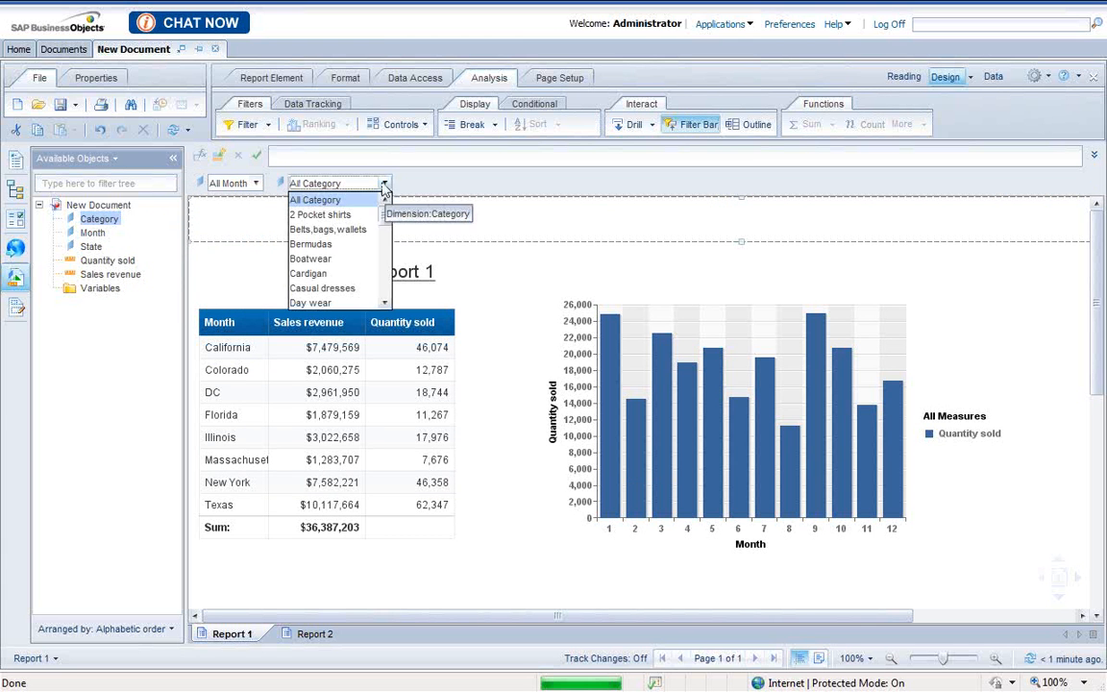
left_click(309, 272)
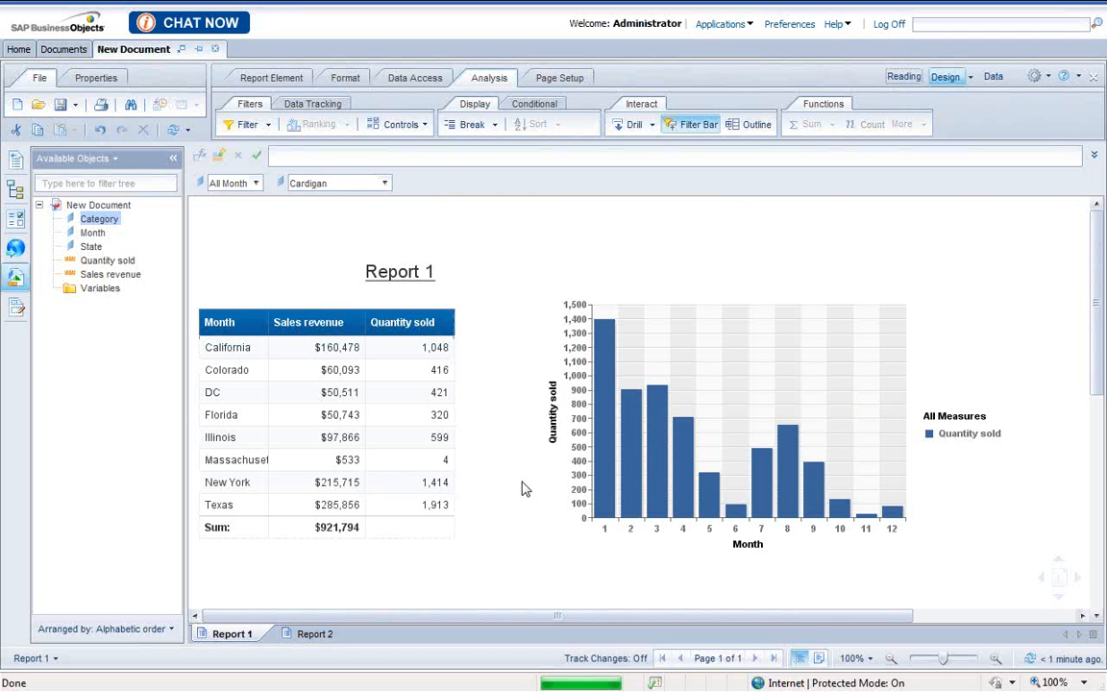
left_click(384, 183)
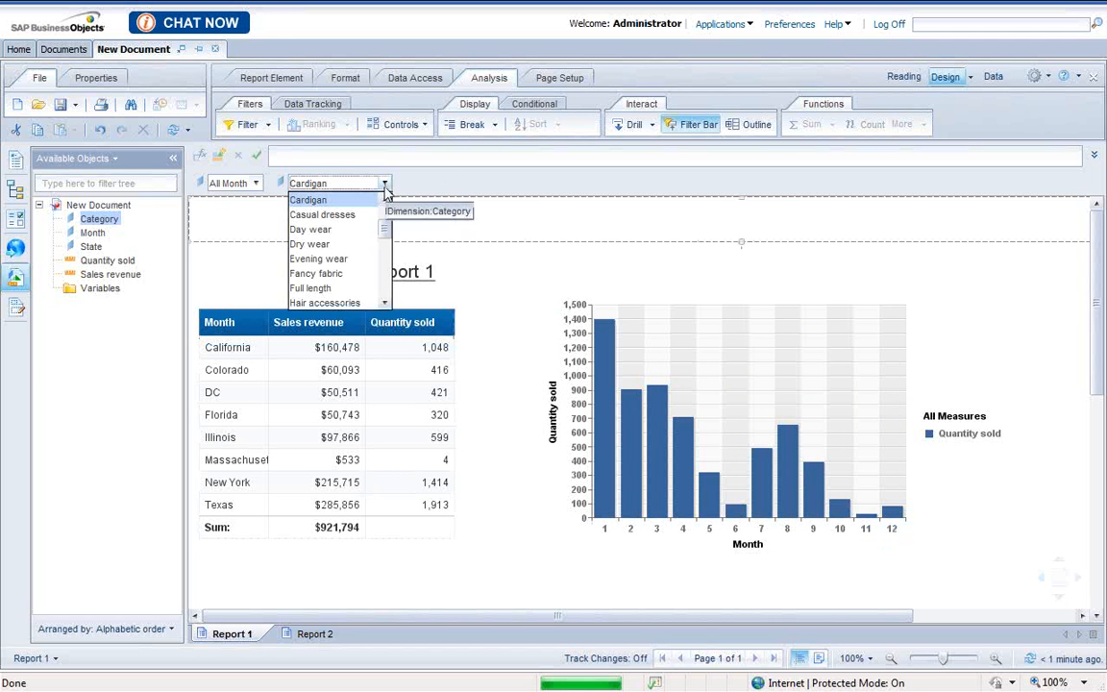
scroll(327, 229, "up", 3)
left_click(312, 199)
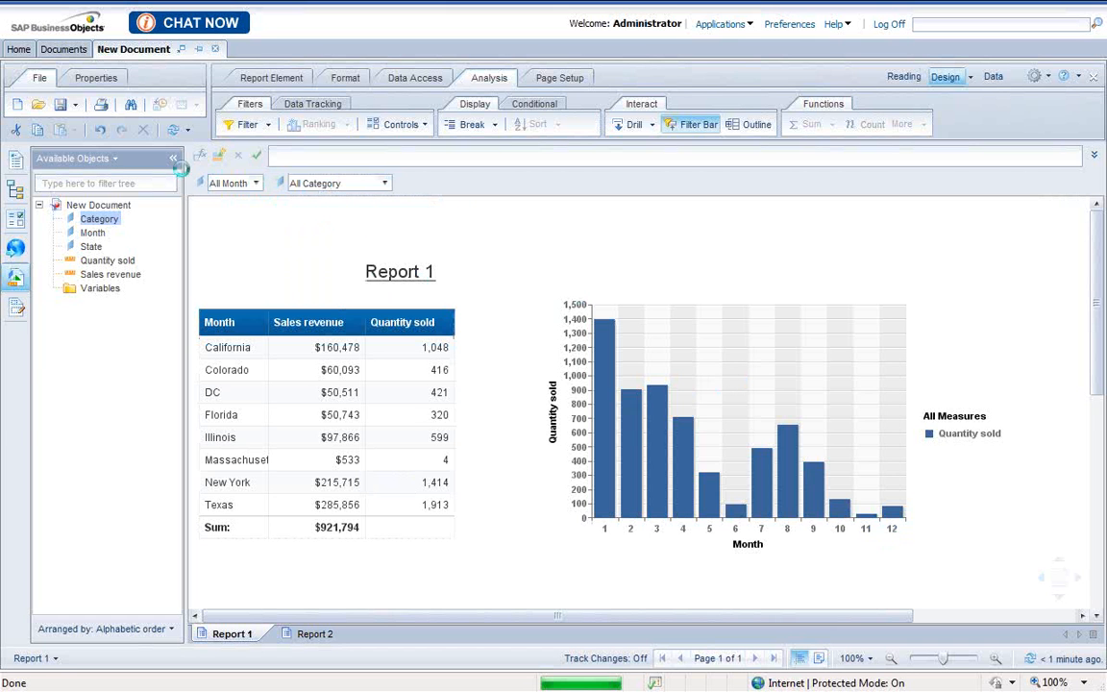
- Filter Report 1 by month 2 and reset the filter to All Month
left_click(256, 182)
left_click(228, 222)
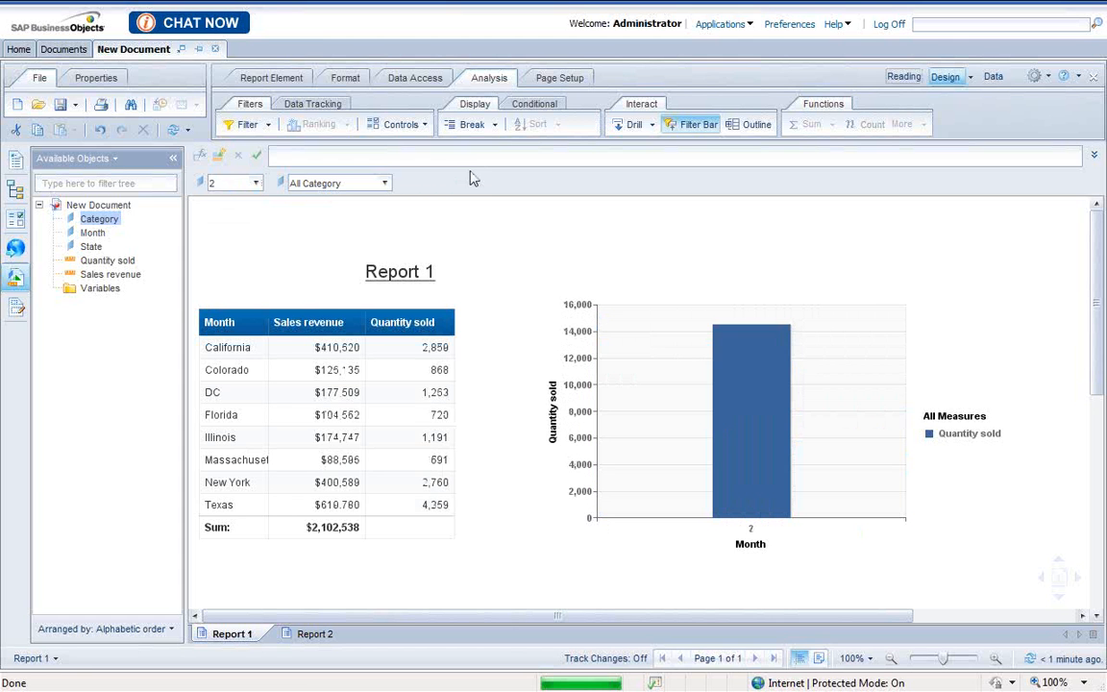
left_click(256, 183)
left_click(225, 200)
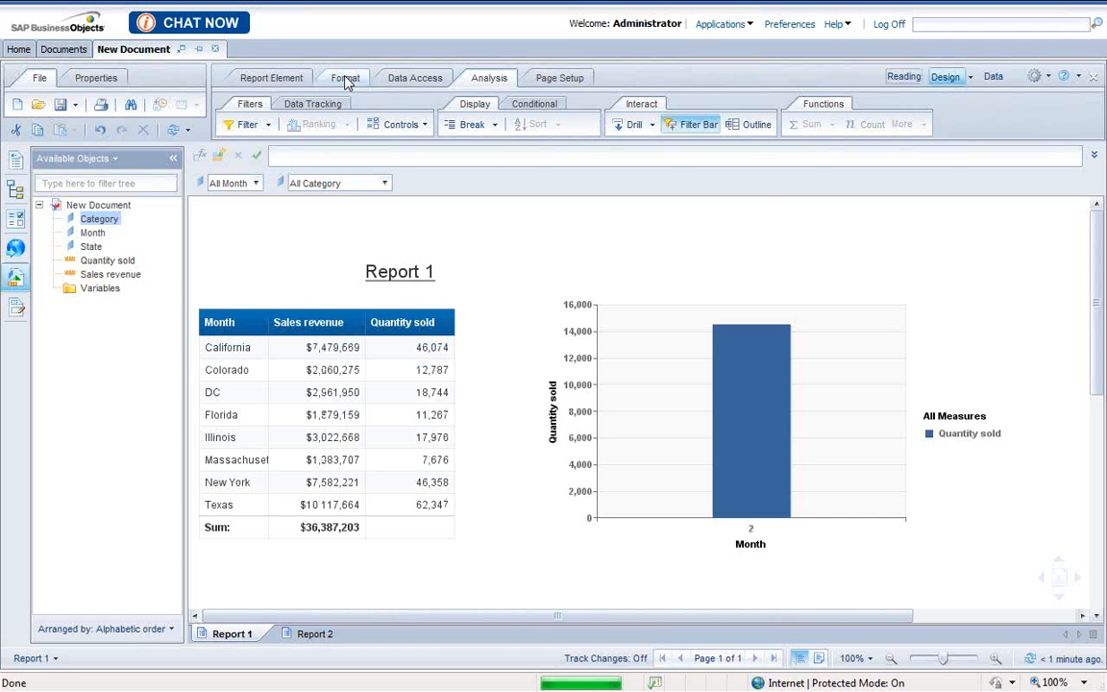
- Try a pink background on the Report 1 title cell and set its background to white
left_click(346, 80)
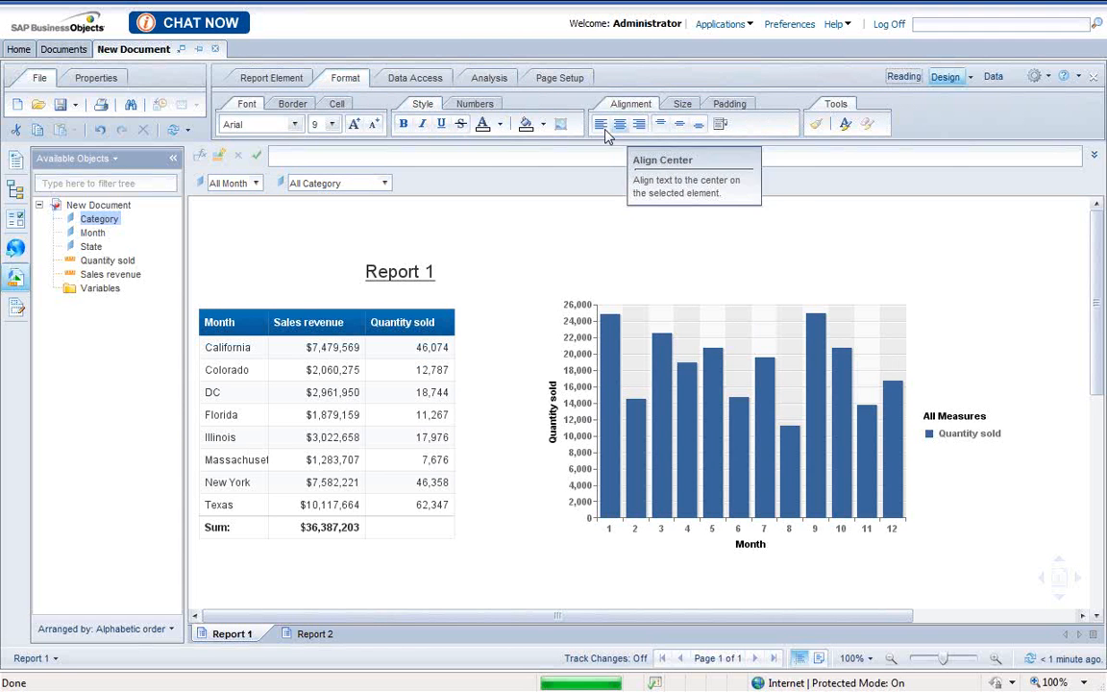
left_click(504, 274)
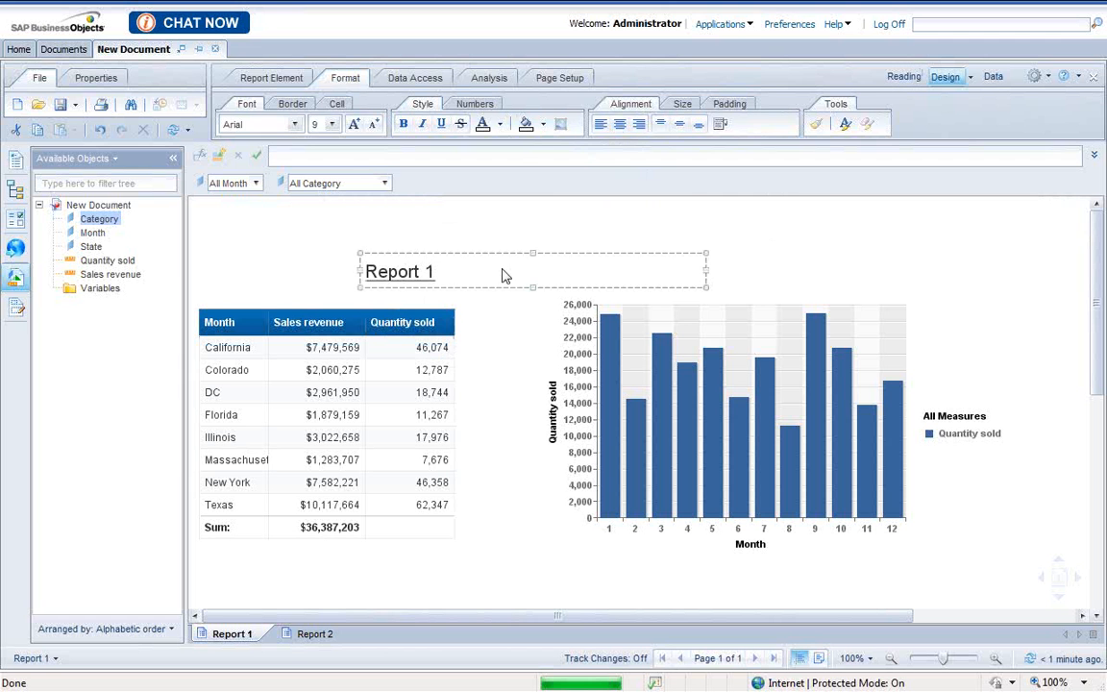
left_click(529, 124)
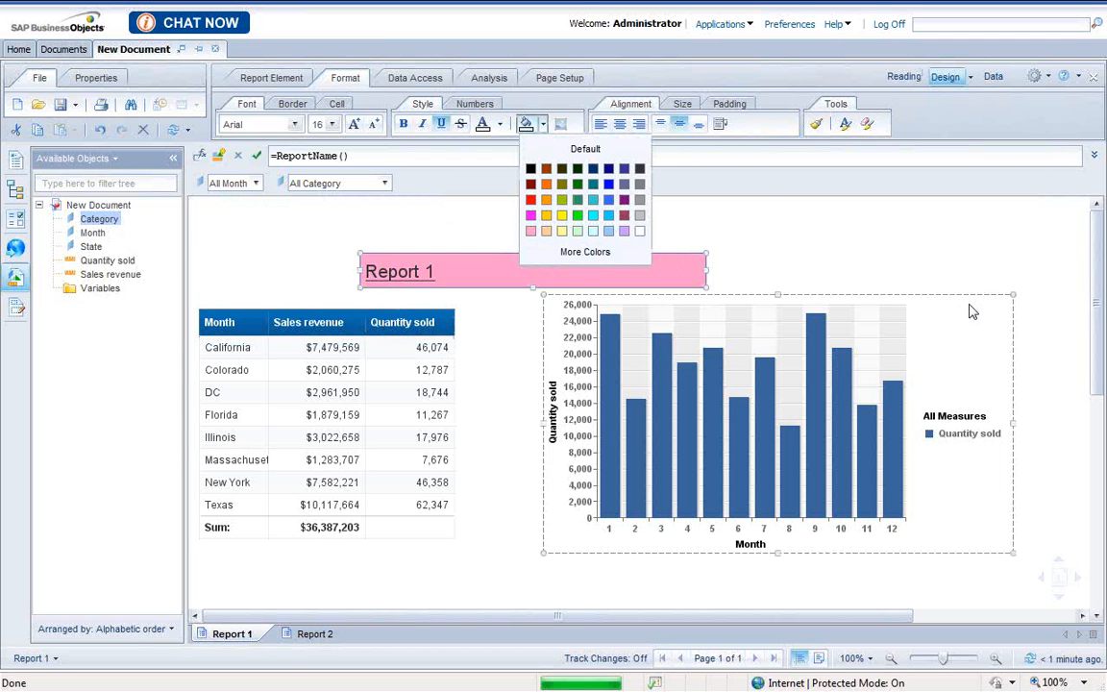
left_click(640, 230)
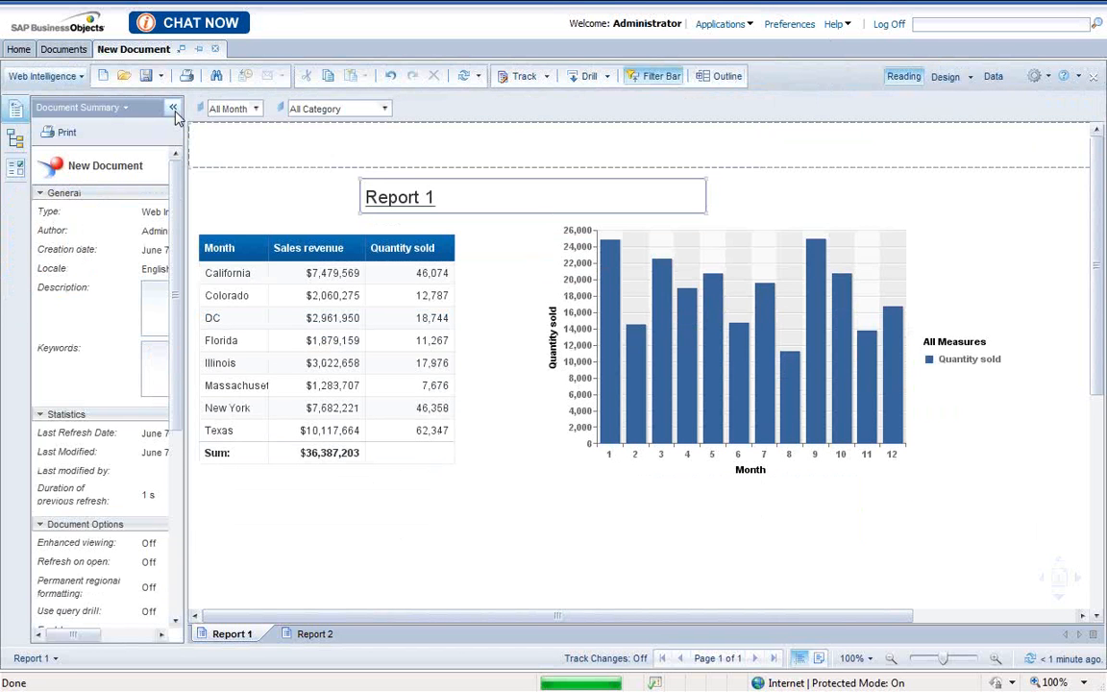
- Show the document in Reading mode with the side pane collapsed and filter Report 1 by the Belts,bags,wallets category
left_click(173, 108)
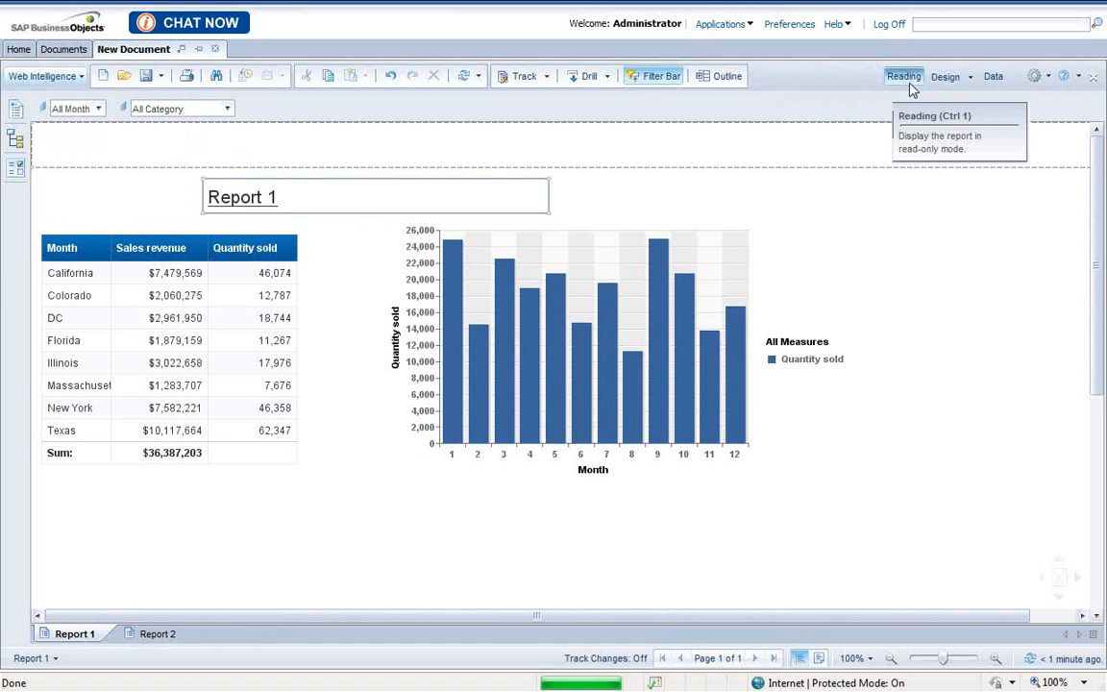
left_click(227, 110)
left_click(175, 158)
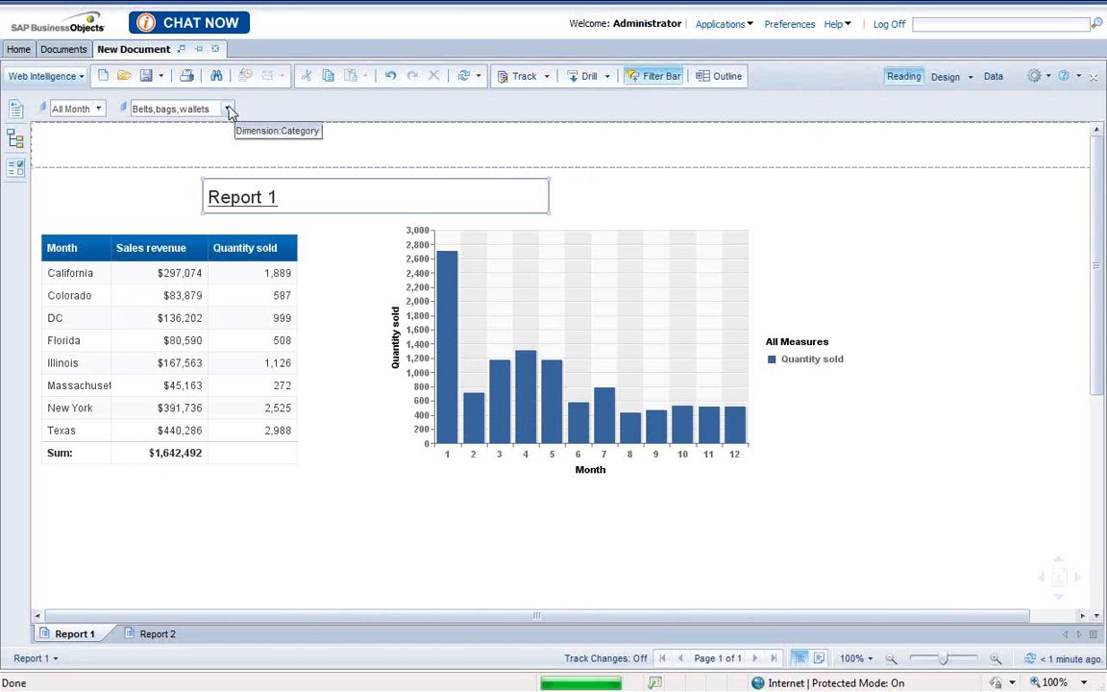
- In Reading mode, filter Report 1 by month 3 and return the filter to All Month
left_click(87, 109)
left_click(67, 171)
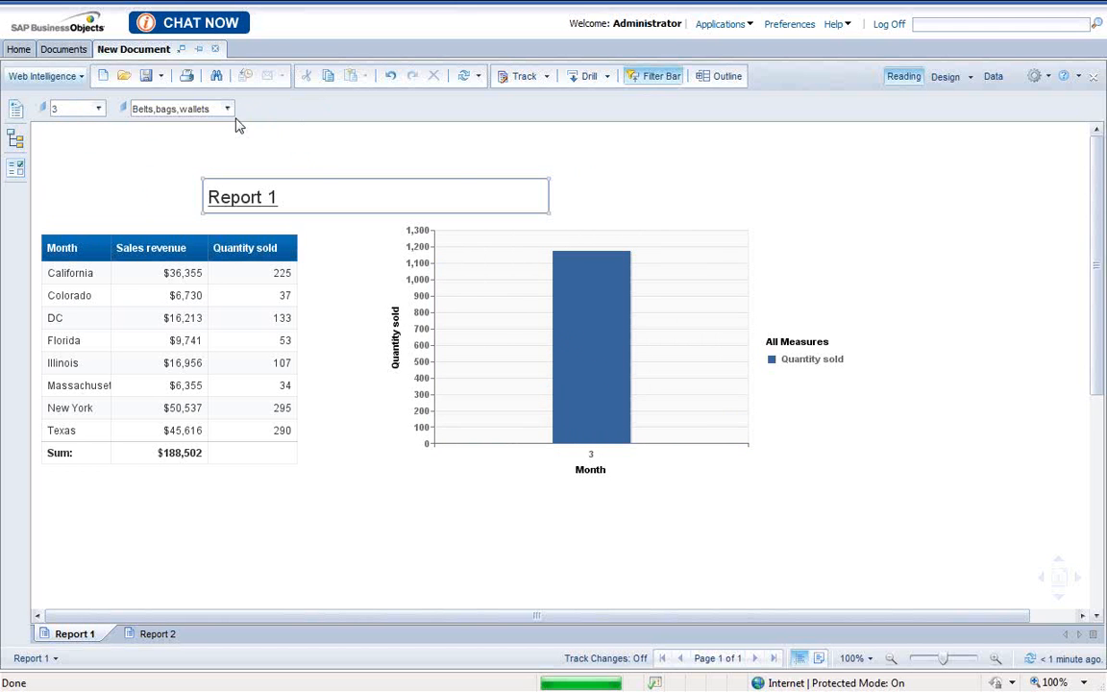
left_click(98, 110)
scroll(96, 163, "up", 3)
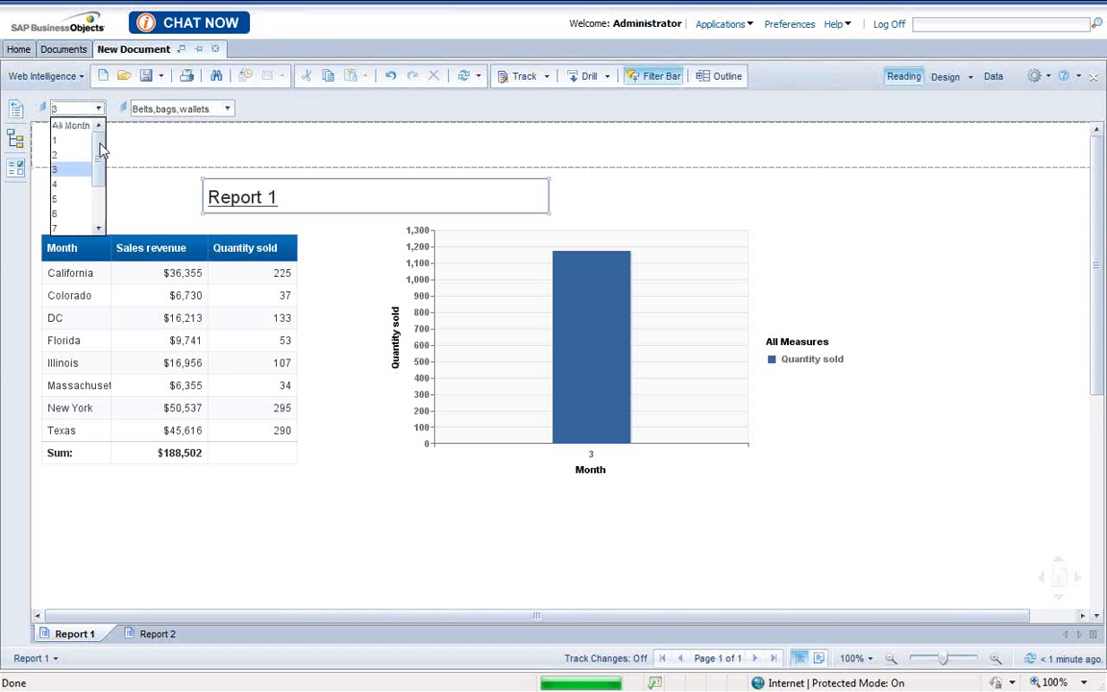
left_click(69, 125)
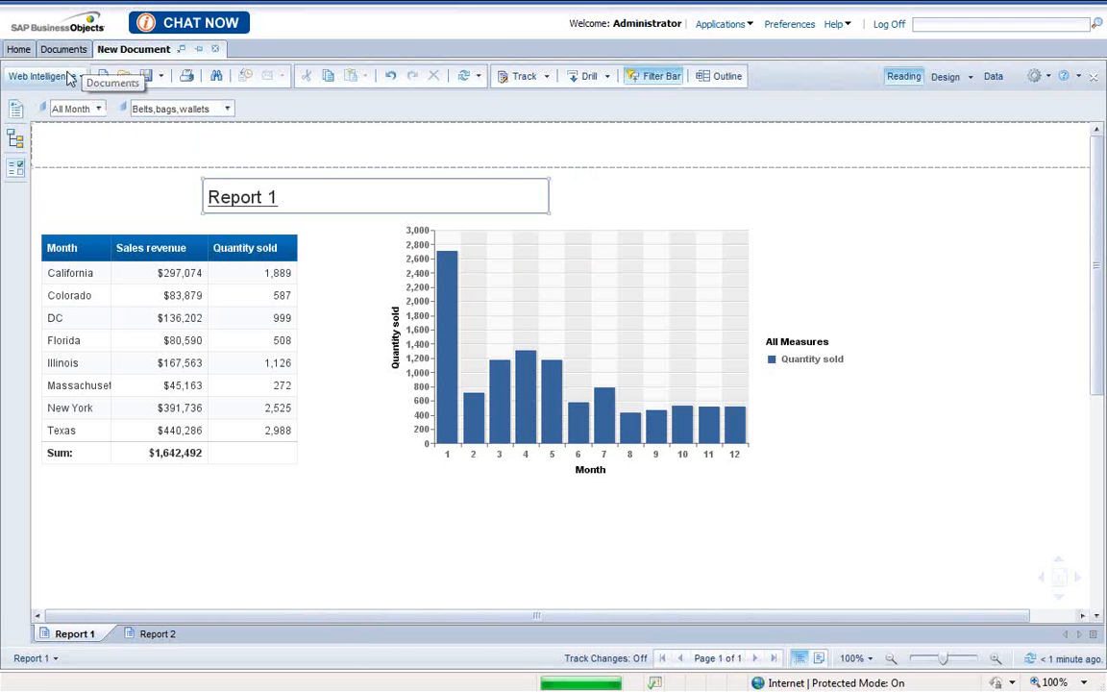
- Save the document to the server in My Favorites under the name A-SalesForce
left_click(161, 76)
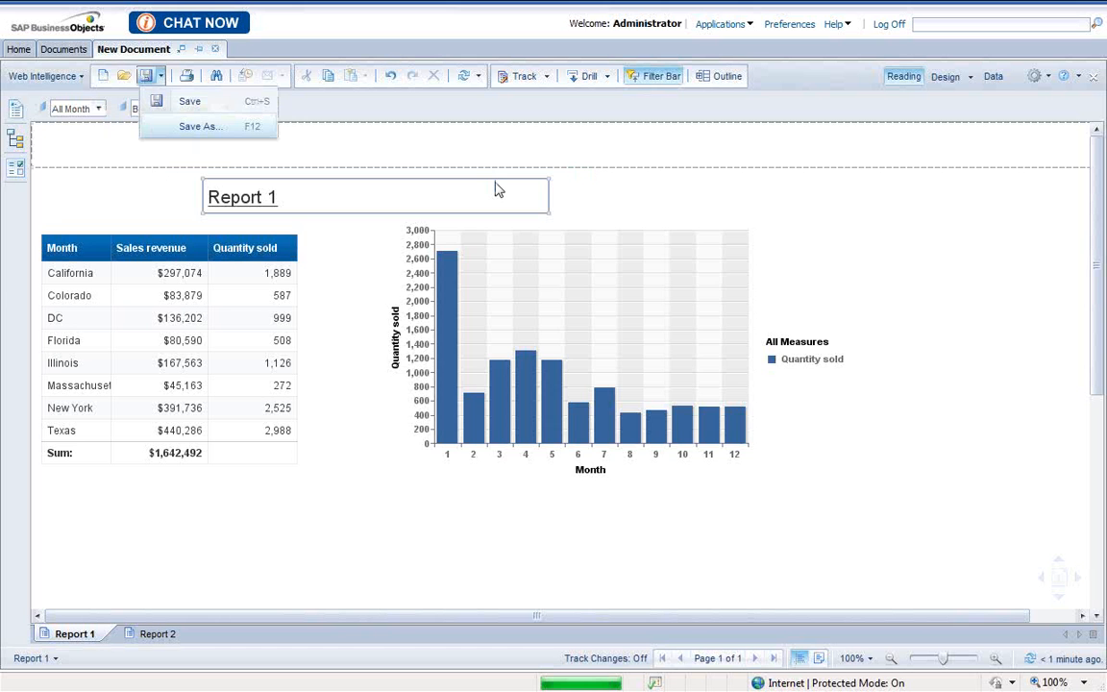
left_click_drag(462, 524, 383, 529)
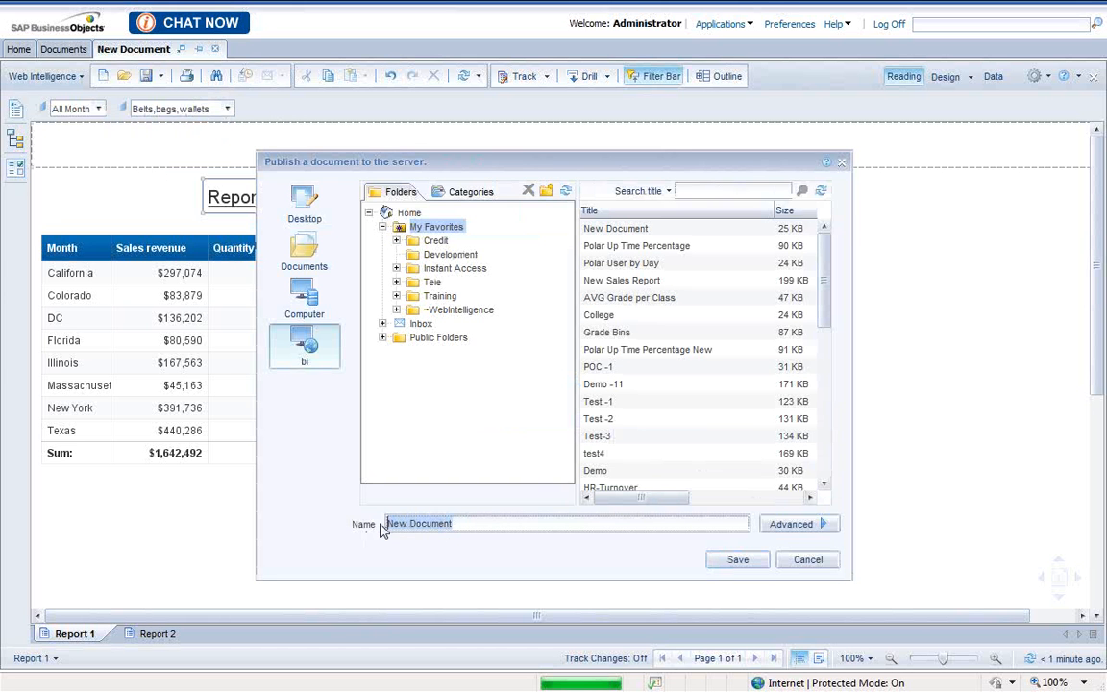
type("A-SalesForce")
left_click(738, 559)
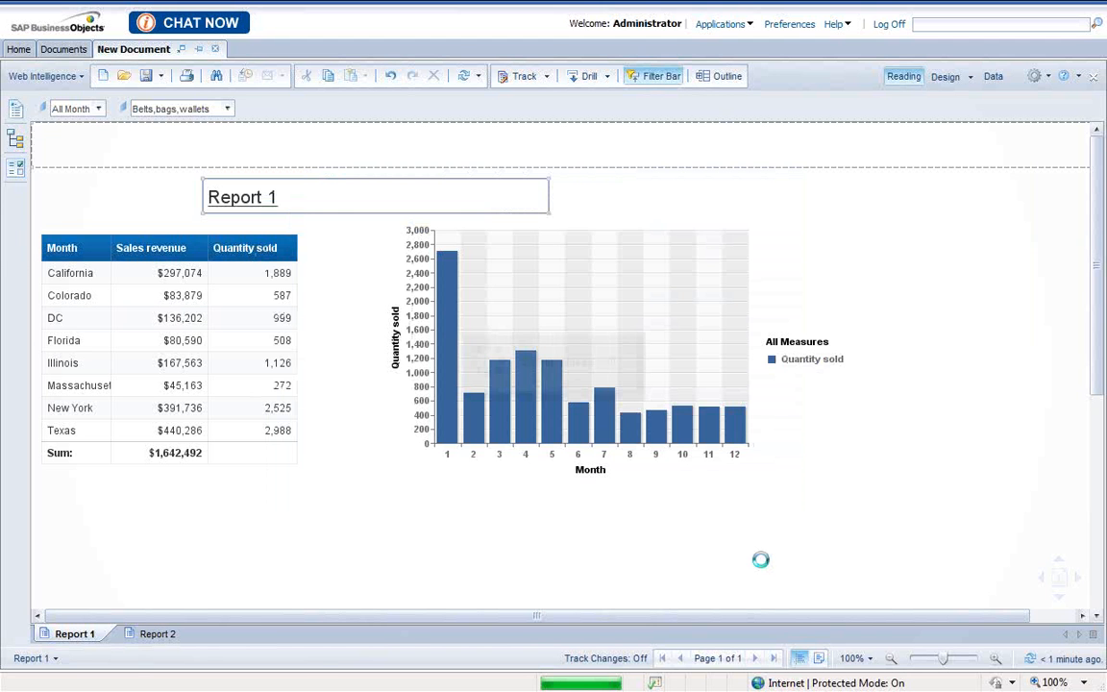
- Exit the browser's full-screen mode and switch to Salesforce in Chrome, continuing the BusinessObjects session there
mouse_move(908, 5)
left_click(1035, 67)
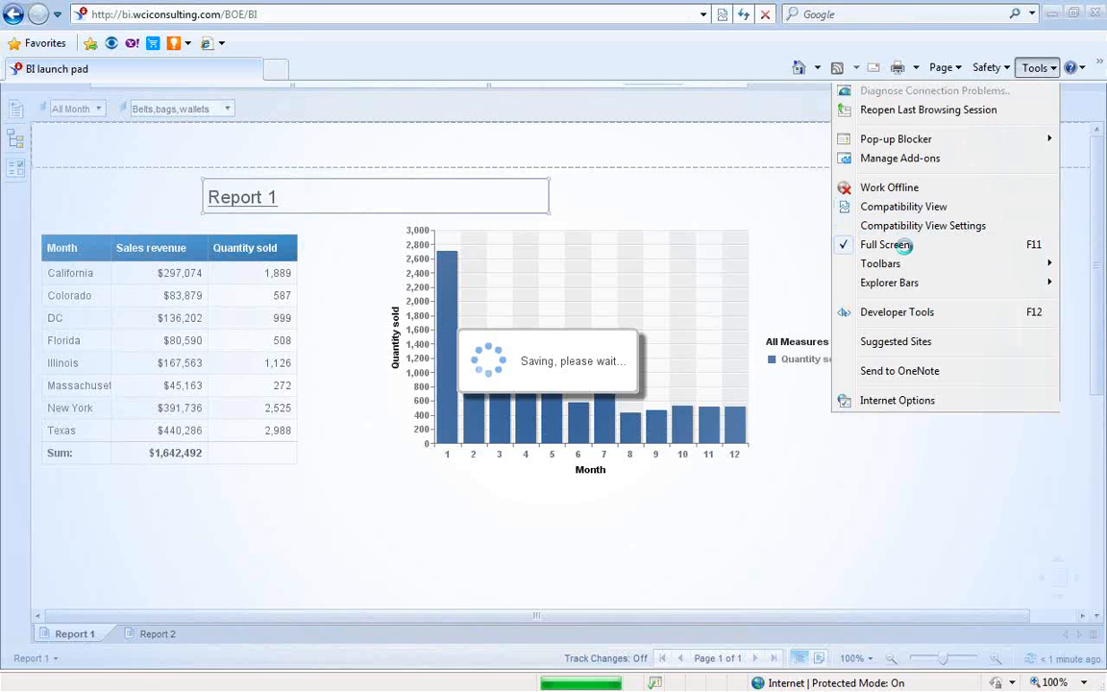
left_click(885, 244)
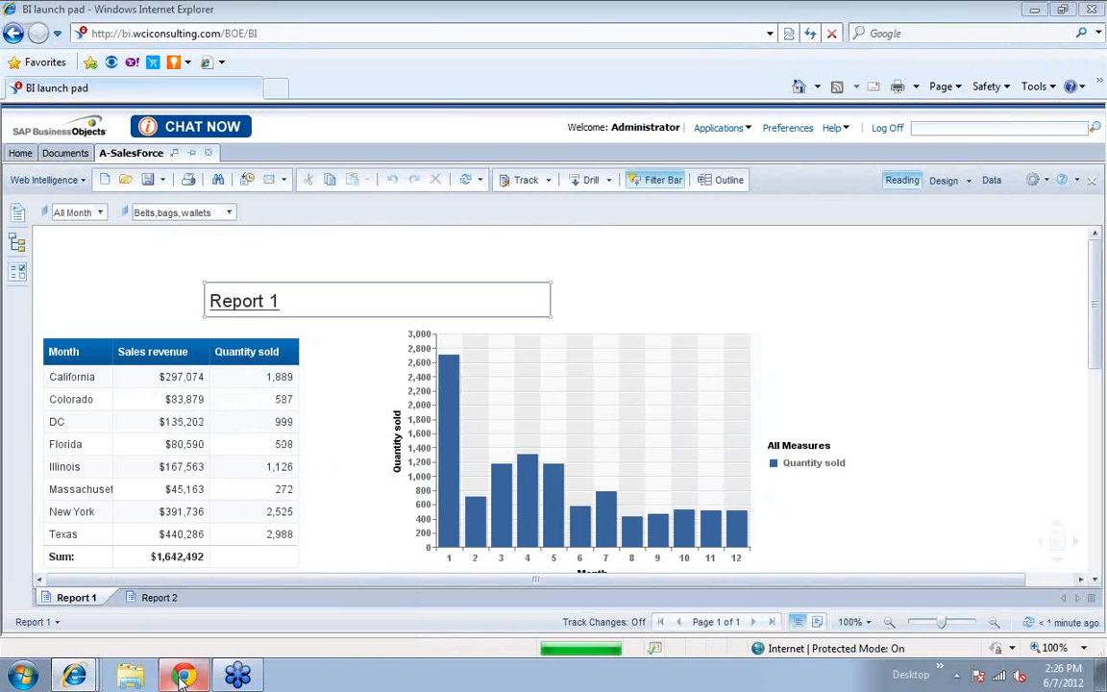
left_click(183, 677)
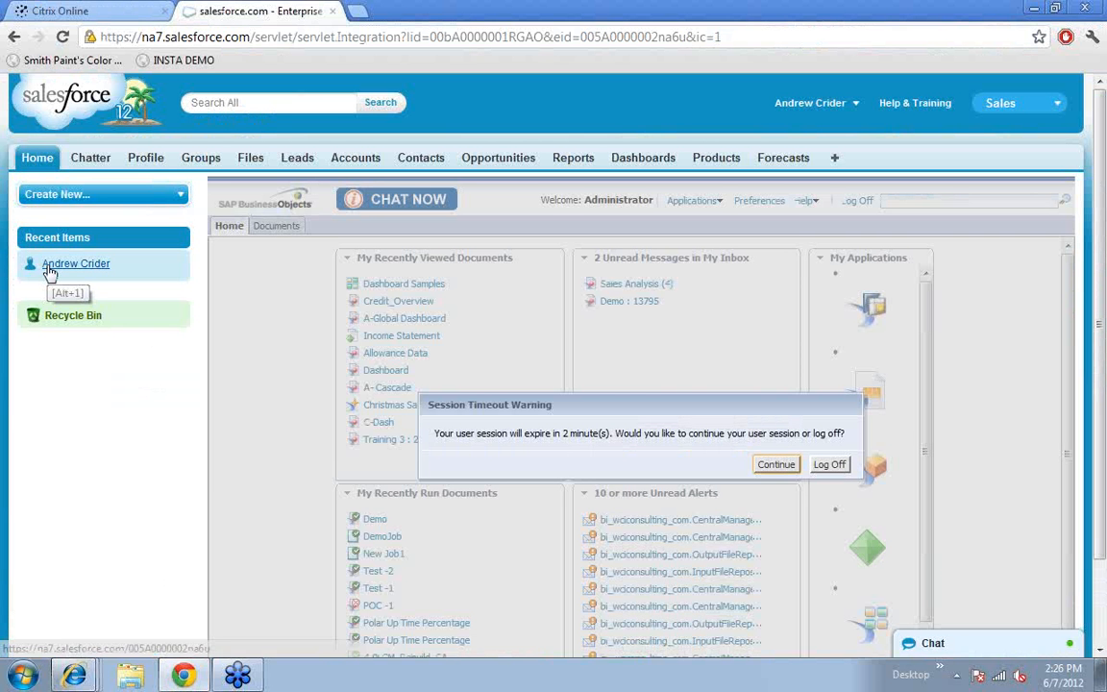
left_click(774, 463)
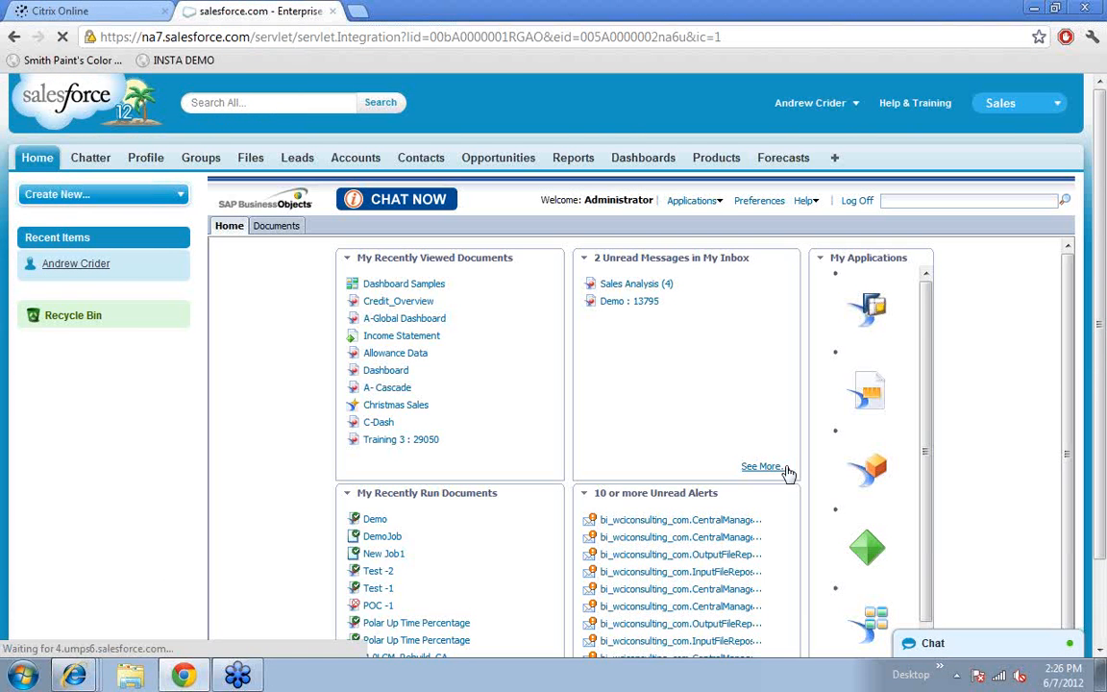
- Open the A-SalesForce document from My Favorites inside Salesforce and collapse its document summary pane
left_click(274, 225)
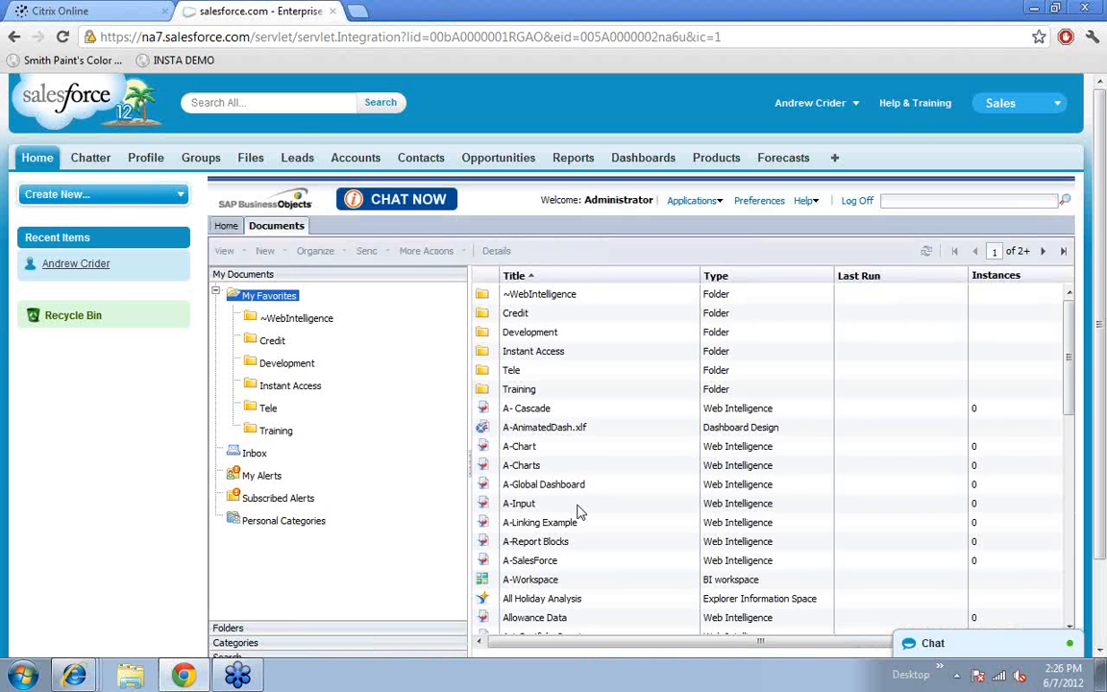
double_click(528, 562)
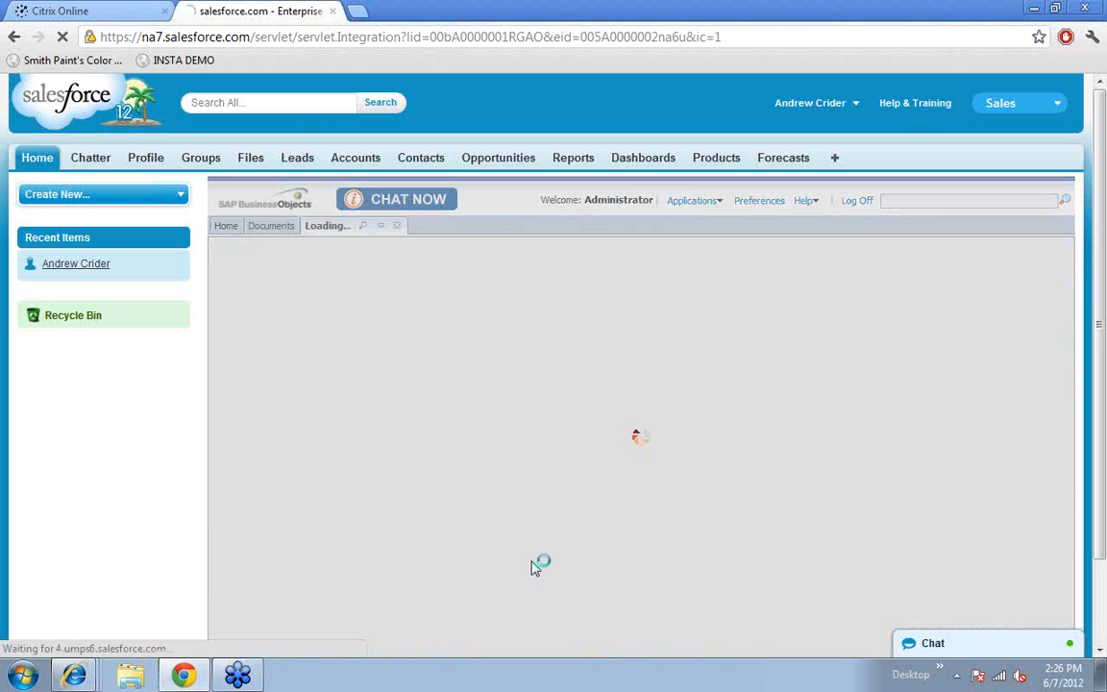
left_click(475, 89)
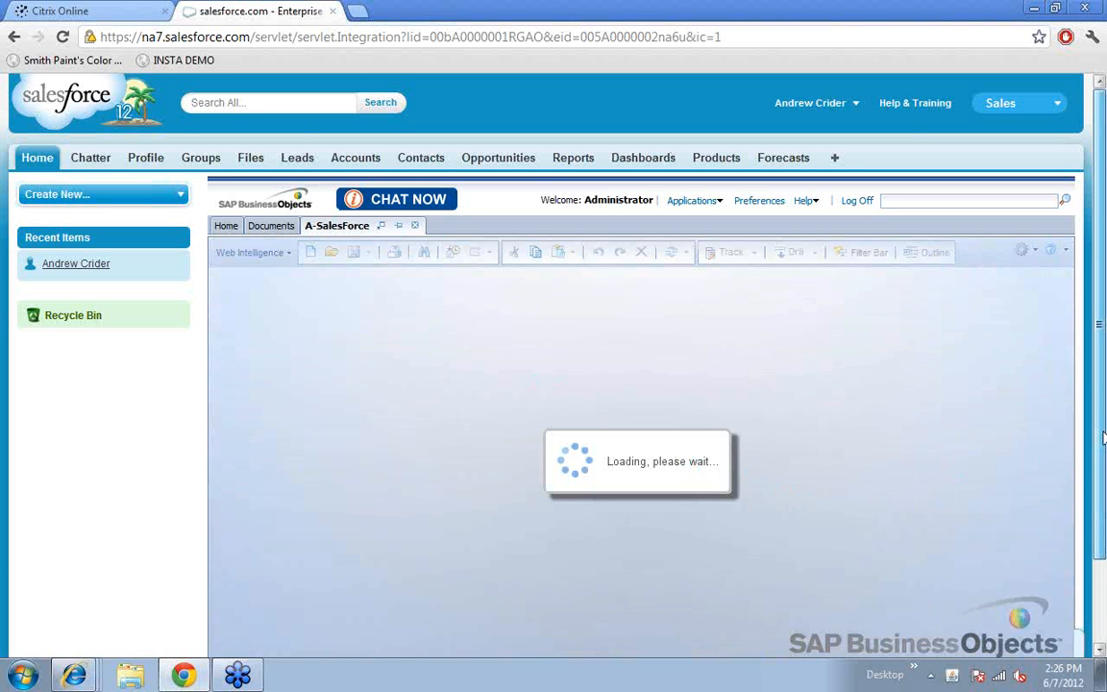
left_click_drag(1104, 438, 1102, 480)
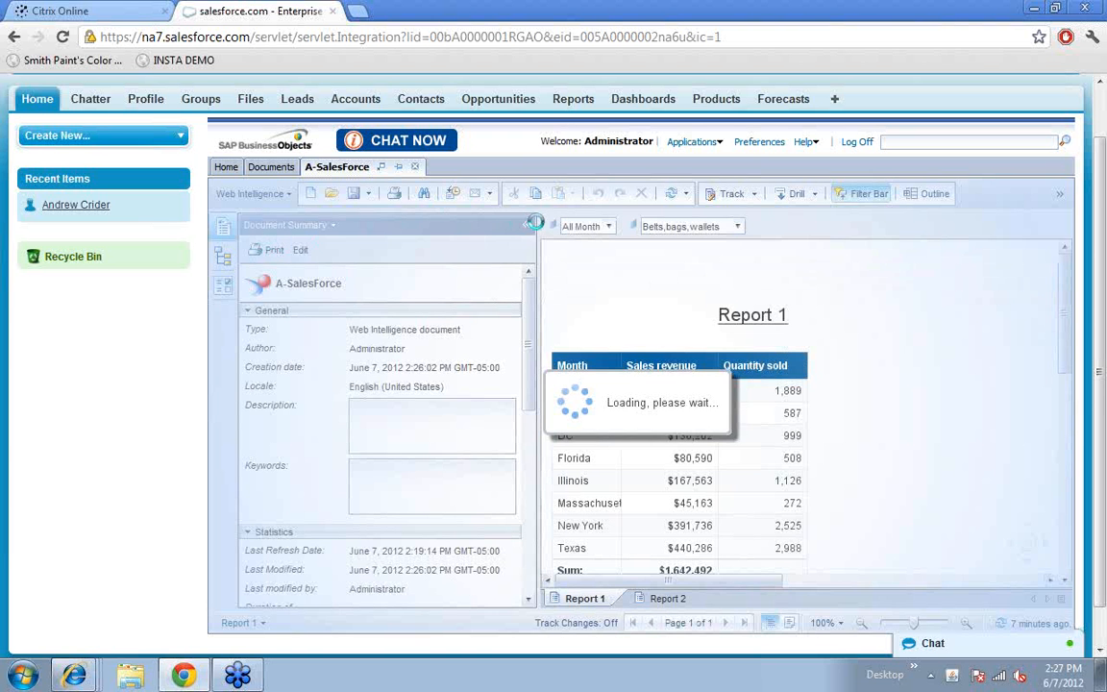
left_click(527, 225)
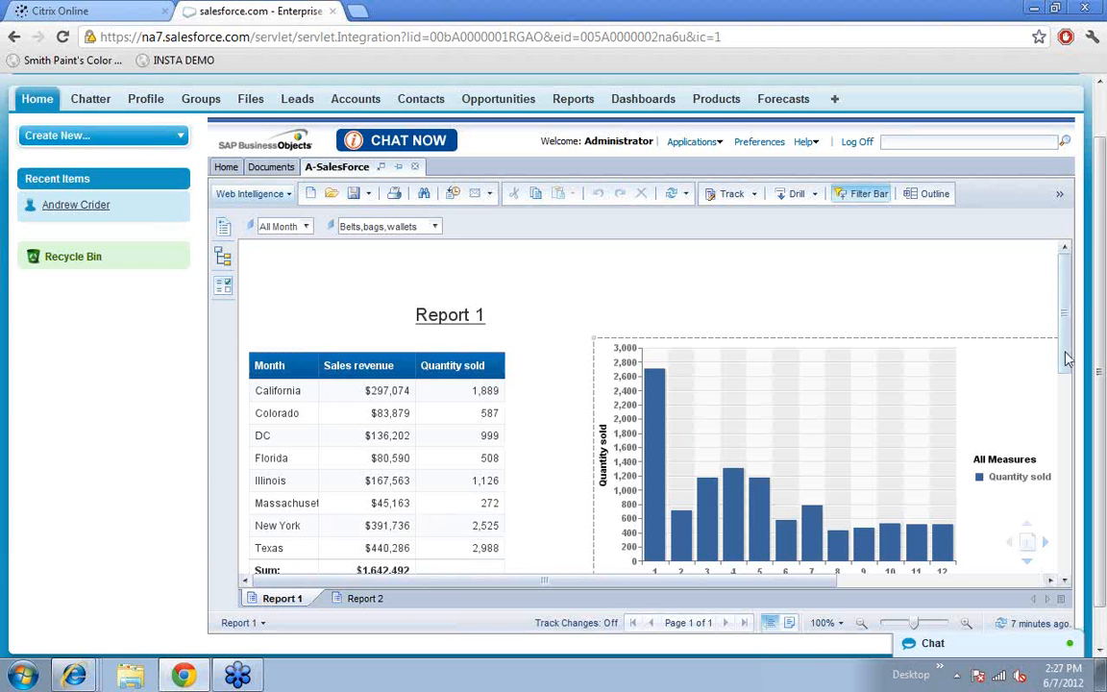
- Filter Report 1 of the embedded A-SalesForce document by the 2 Pocket shirts category and view the table and chart
left_click_drag(1065, 351, 1067, 381)
left_click_drag(1065, 380, 1065, 371)
left_click(434, 227)
left_click(406, 255)
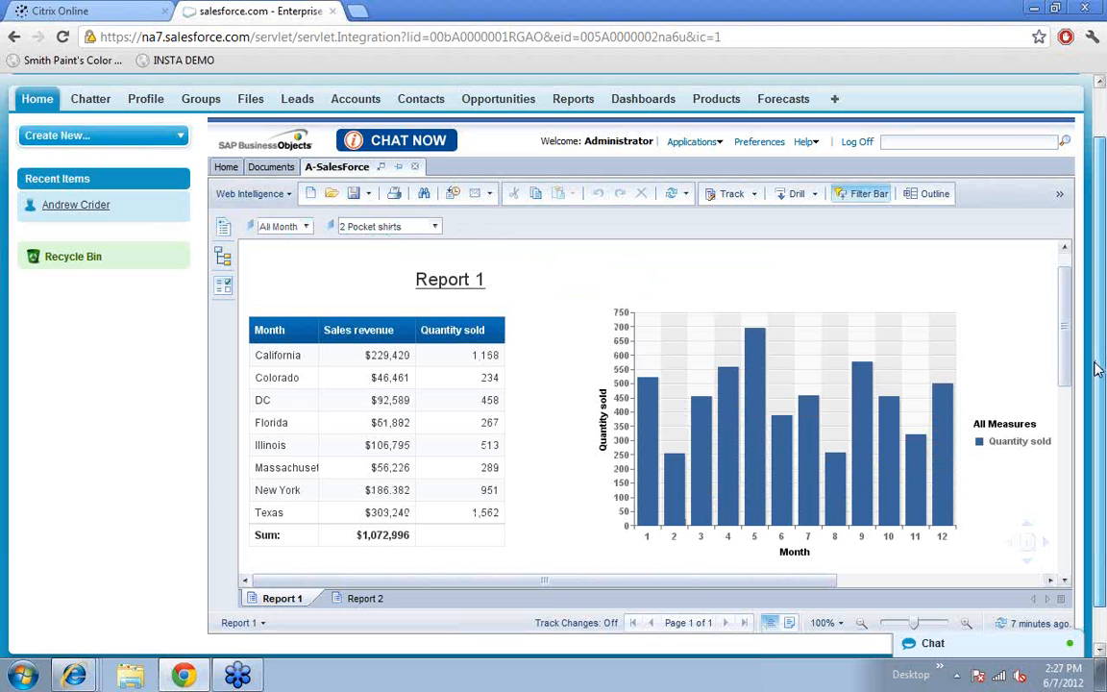
left_click_drag(1098, 368, 1101, 321)
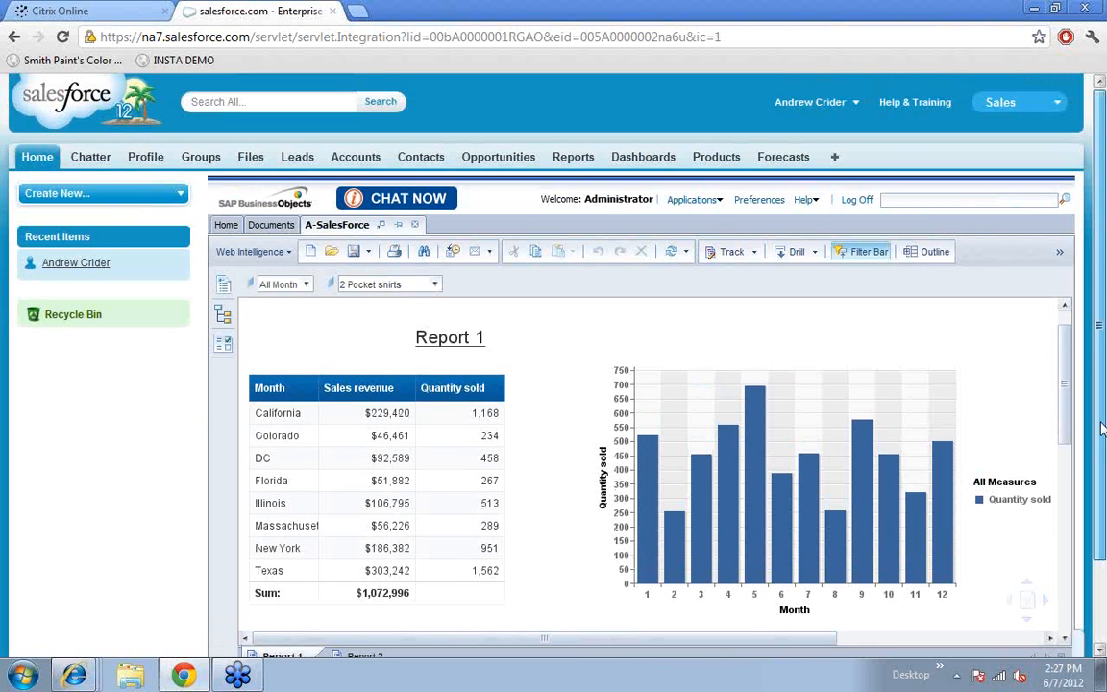
left_click_drag(1102, 430, 1105, 465)
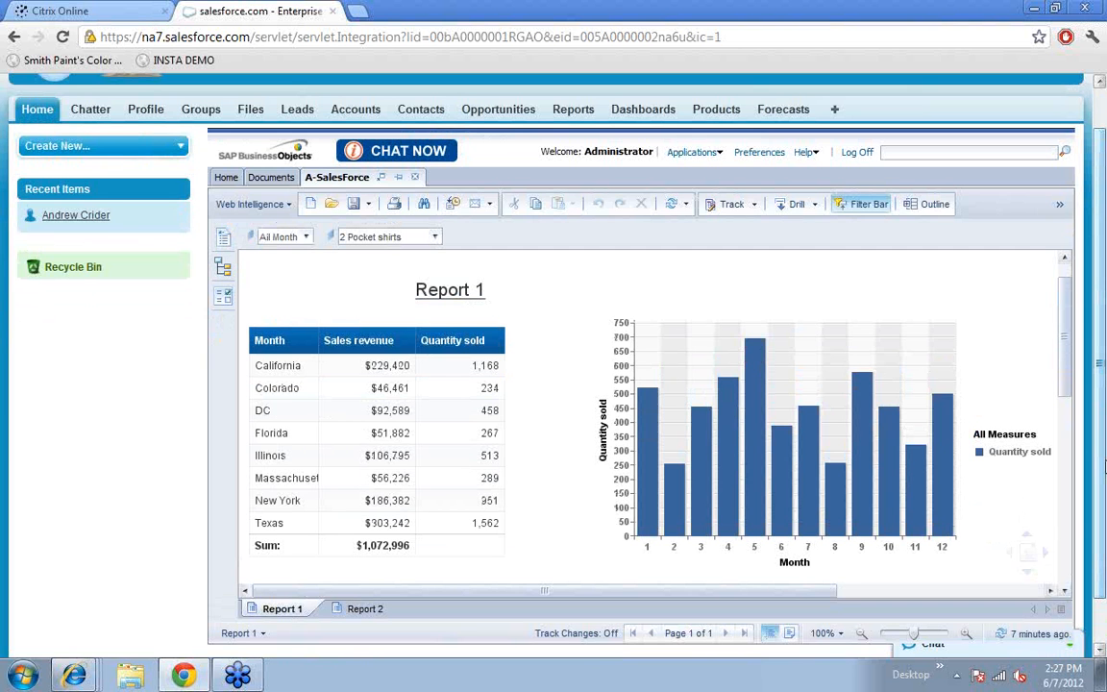